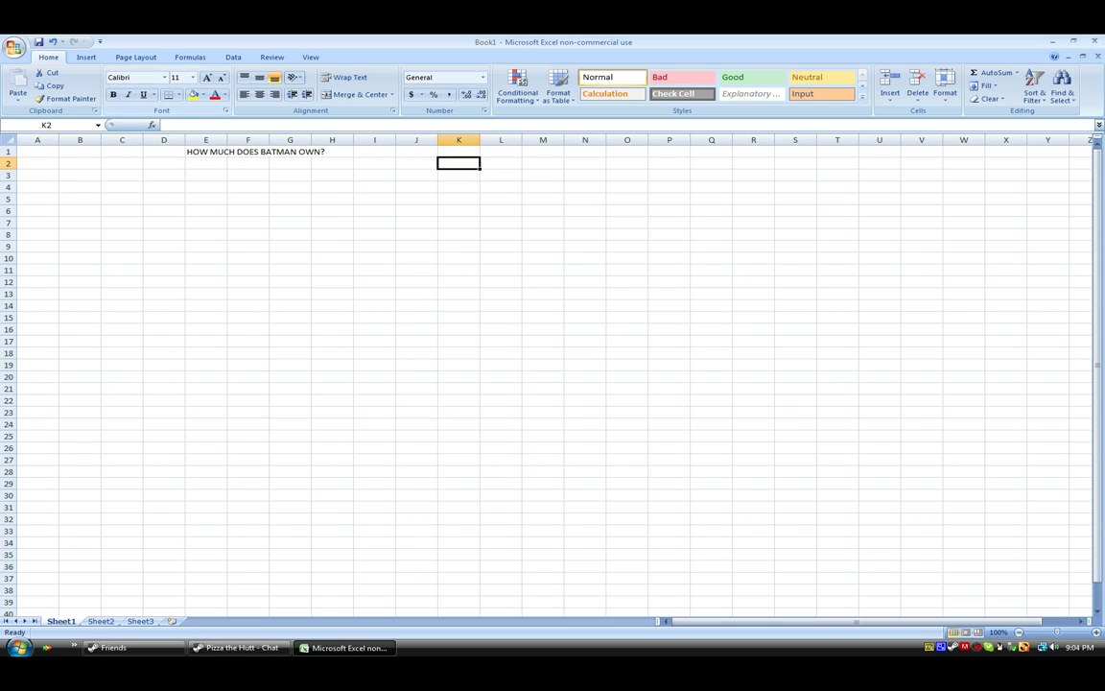
# Step: Fill cell K2 with black
pyautogui.click(204, 94)
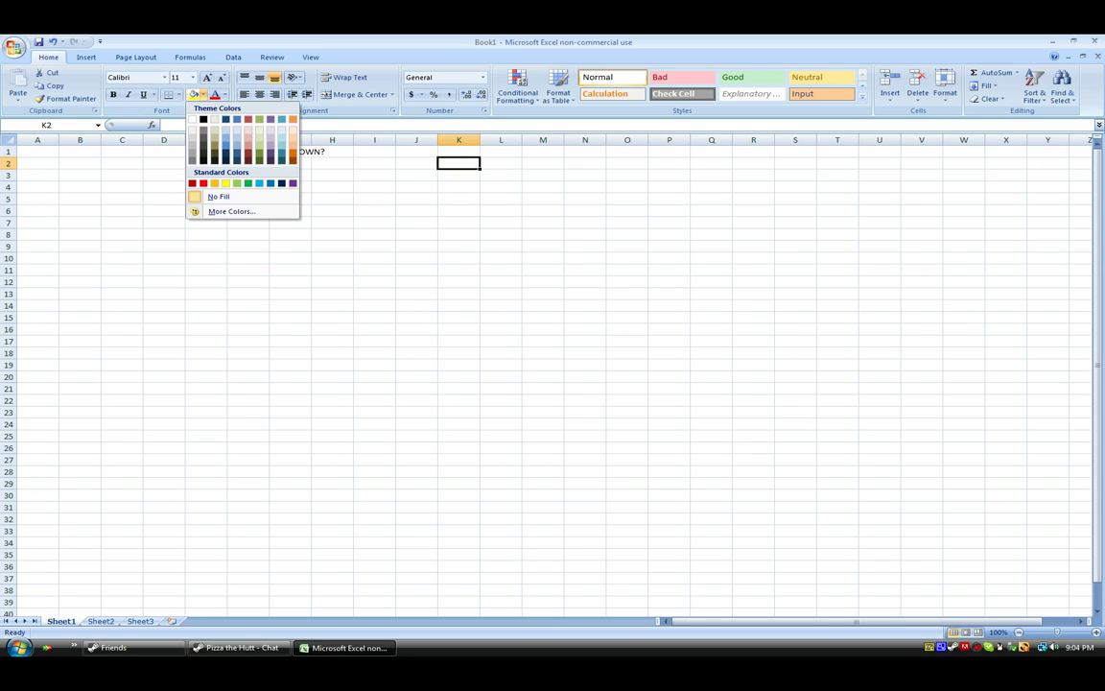
pyautogui.click(204, 119)
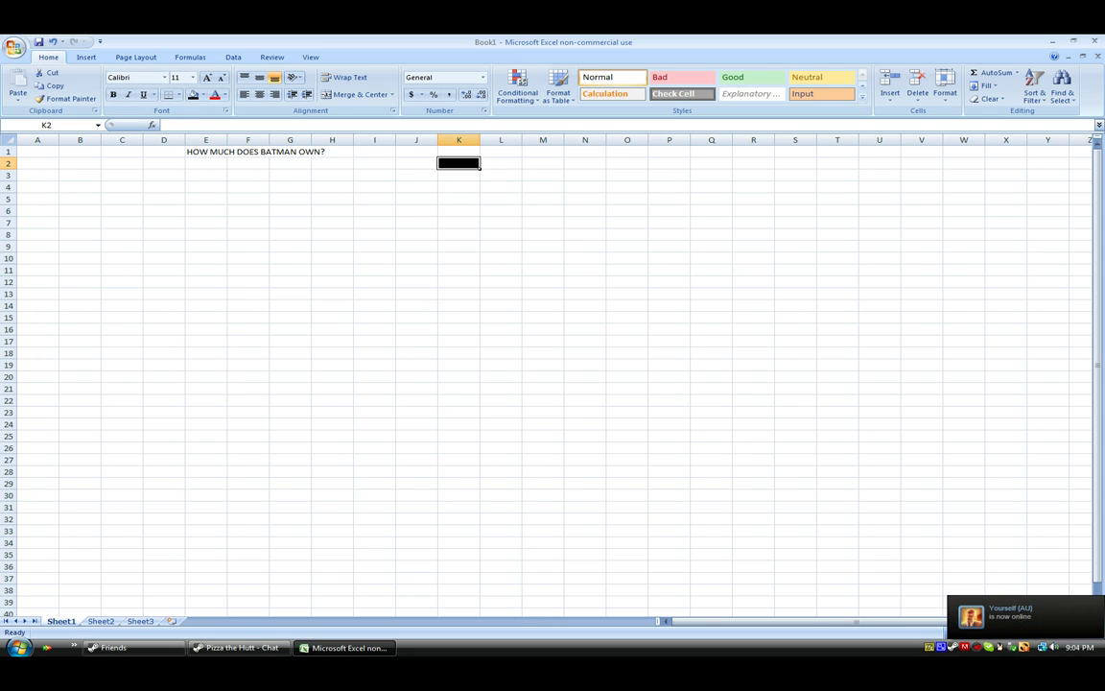
# Step: Set the font size of the title in E1 to 28
pyautogui.click(206, 152)
pyautogui.click(193, 77)
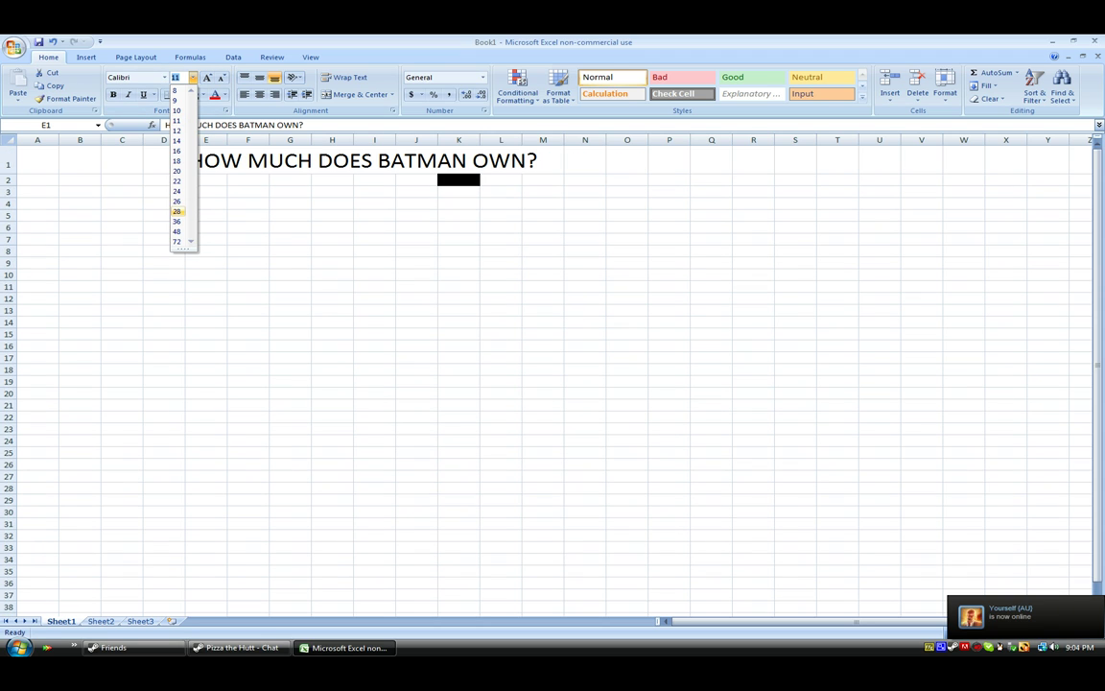
pyautogui.click(177, 212)
# Step: Fill cell L2 with black
pyautogui.click(501, 179)
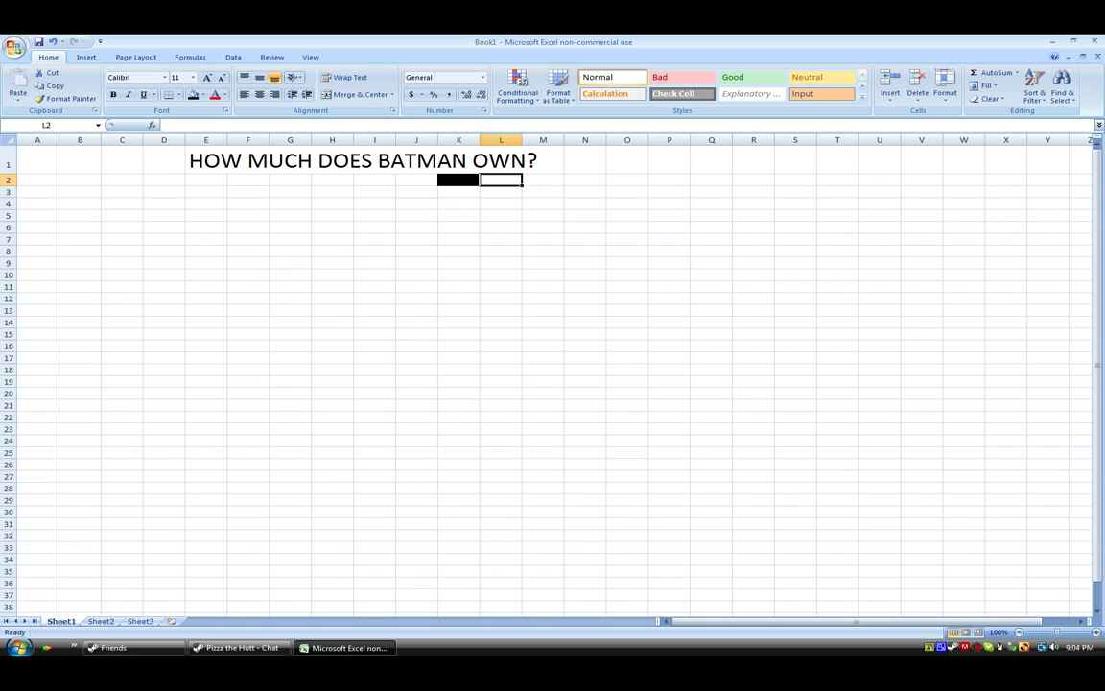
pyautogui.click(194, 94)
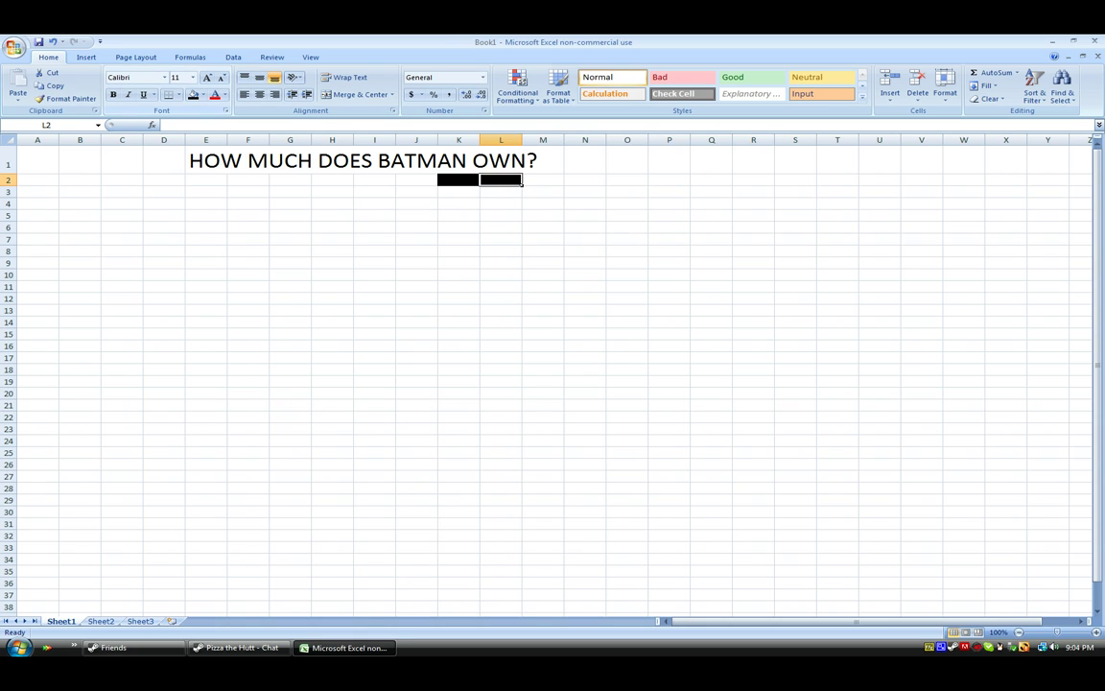
# Step: Copy the black cell K2 into K3, L3 and M3
pyautogui.hotkey('ctrl', 'c')
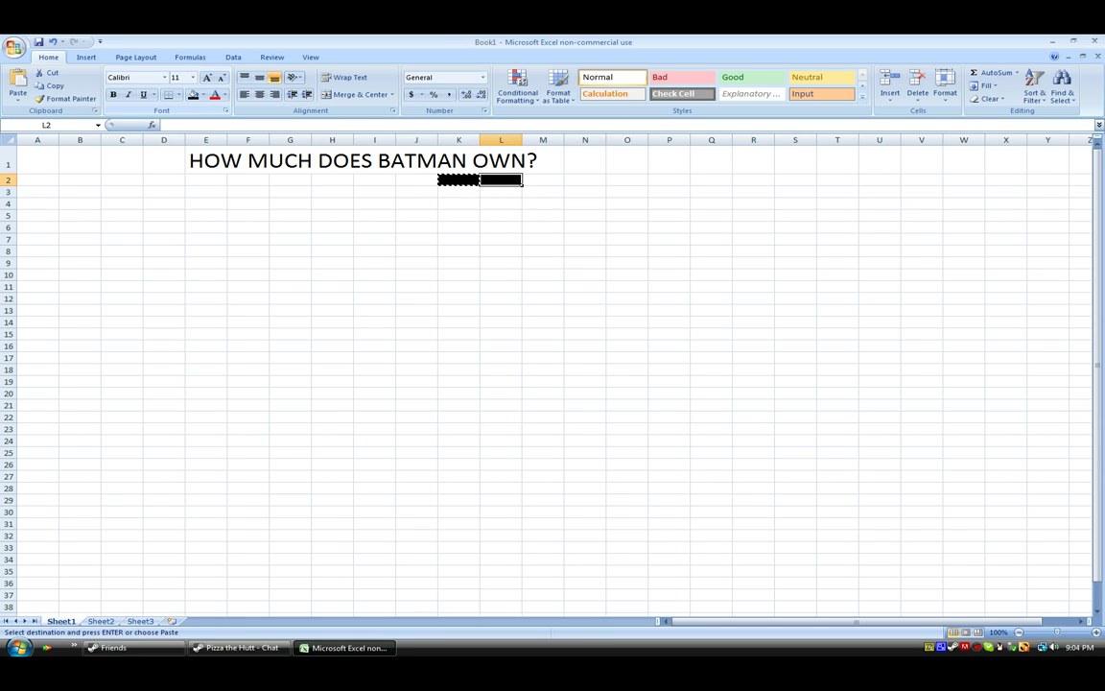
pyautogui.click(459, 192)
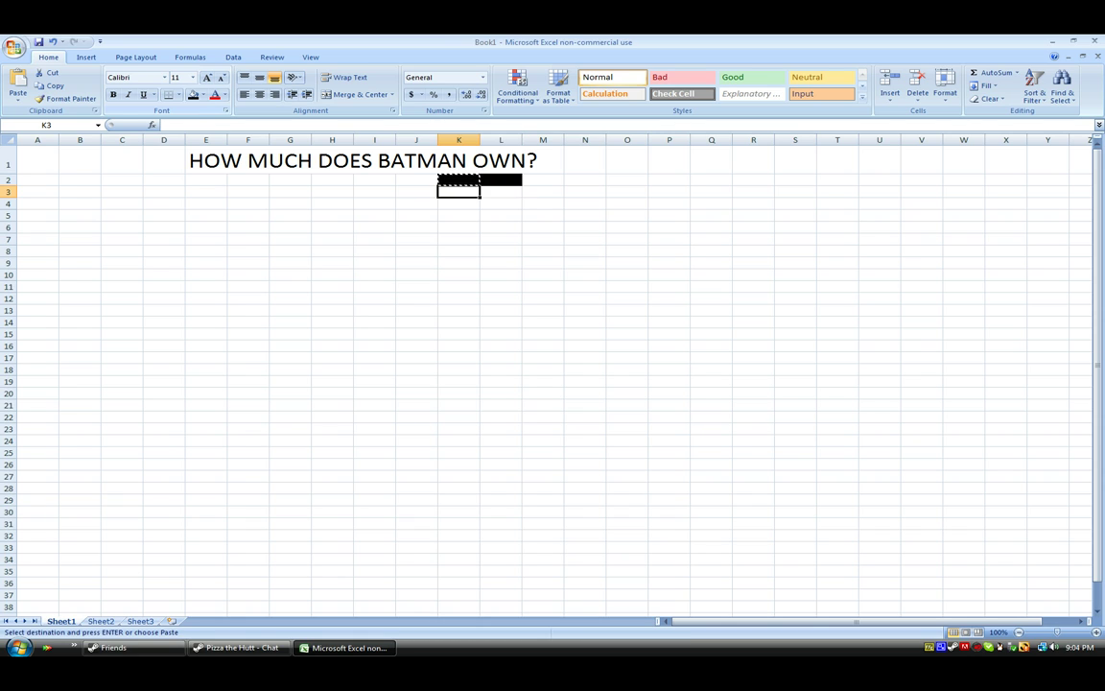
pyautogui.hotkey('ctrl', 'c')
pyautogui.click(459, 179)
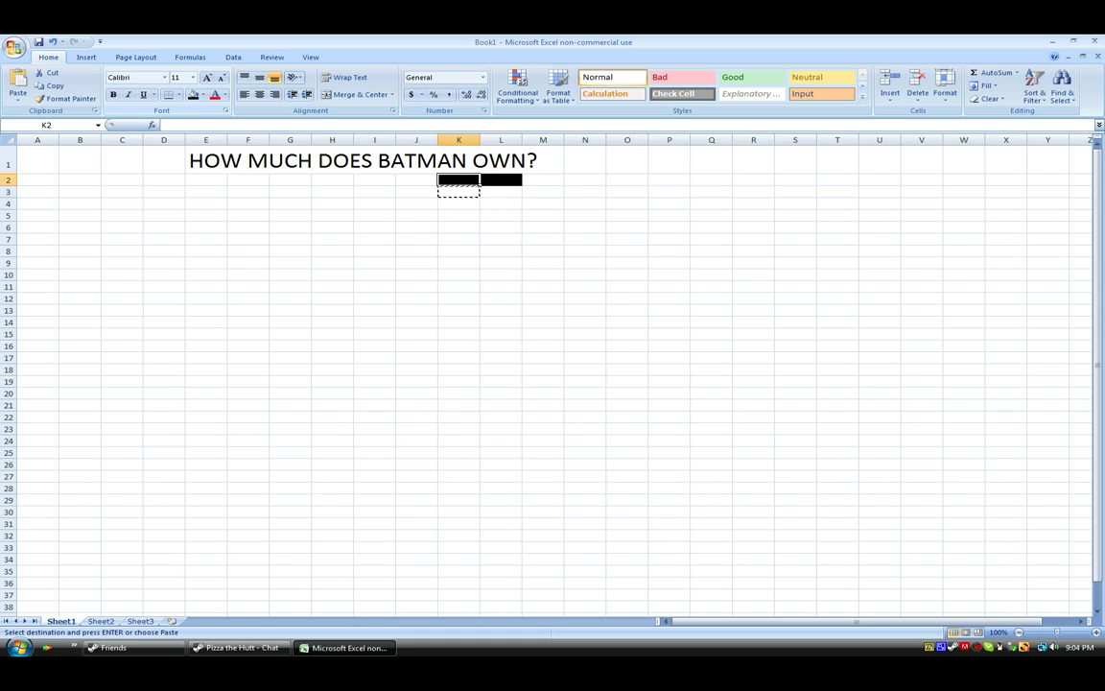
pyautogui.hotkey('ctrl', 'c')
pyautogui.click(459, 191)
pyautogui.hotkey('ctrl', 'v')
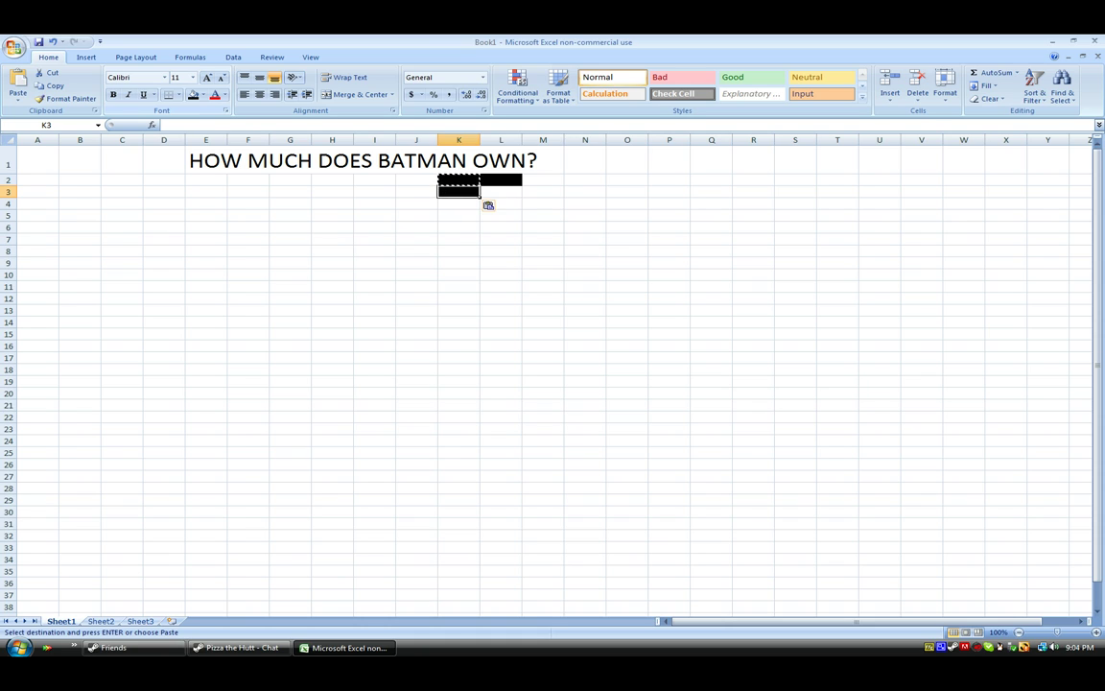
pyautogui.click(501, 191)
pyautogui.hotkey('ctrl', 'v')
pyautogui.click(543, 192)
pyautogui.hotkey('ctrl', 'v')
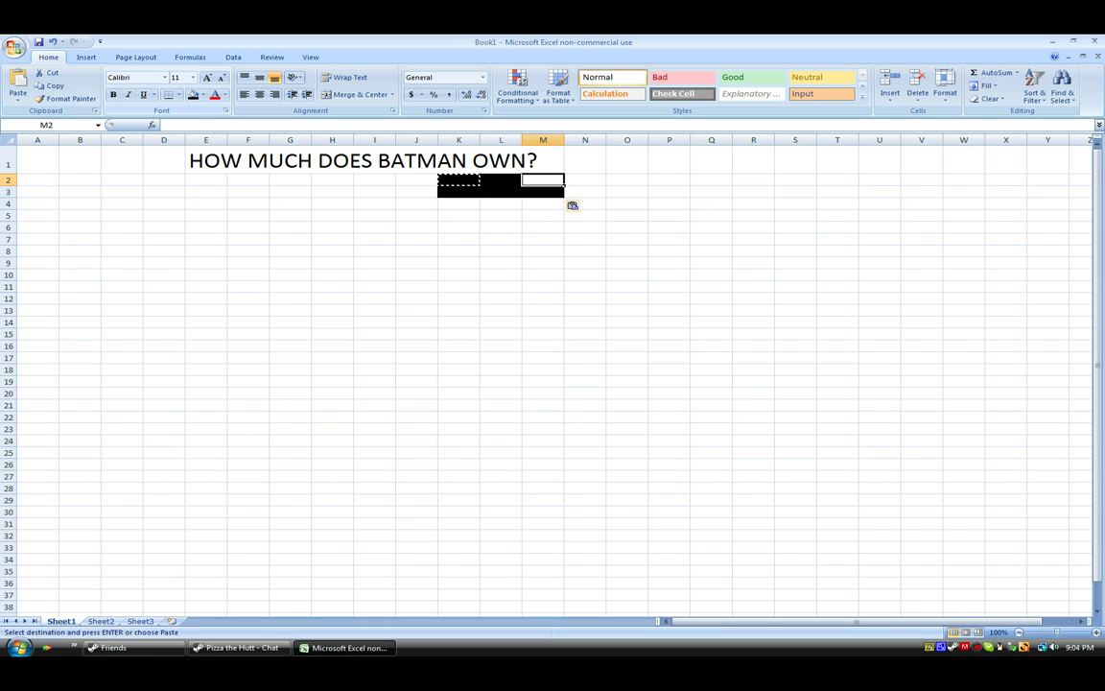
# Step: Remove the fill from cell L2 with No Fill
pyautogui.press('Right')
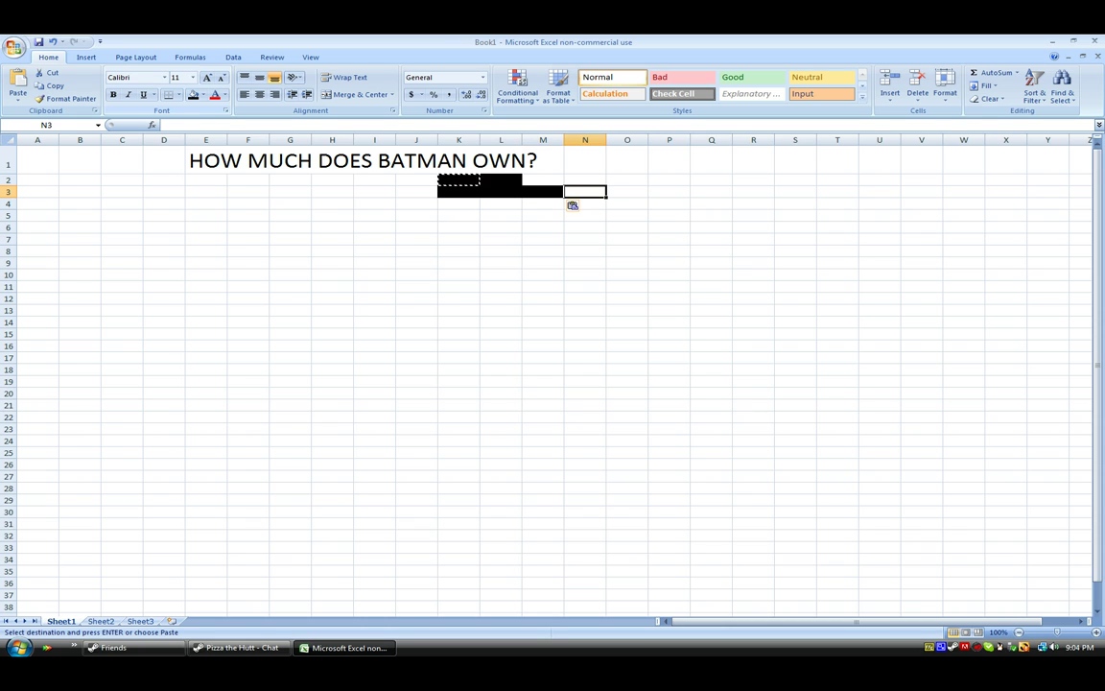
pyautogui.press('Up')
pyautogui.press('Left')
pyautogui.press('Left')
pyautogui.hotkey('ctrl', 'v')
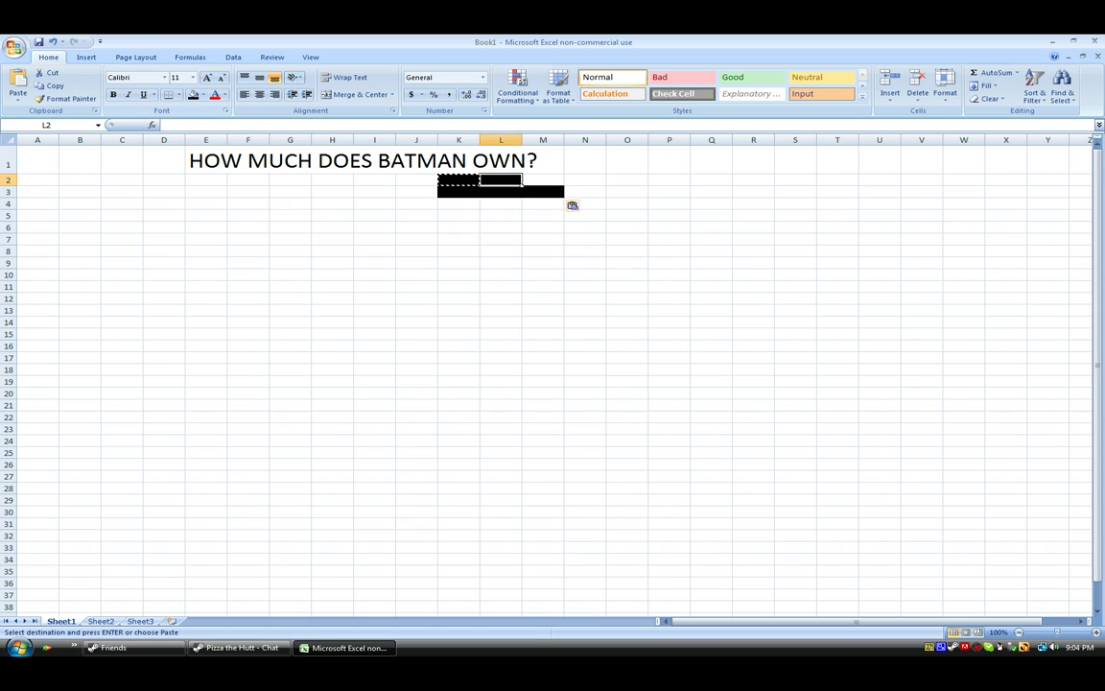
pyautogui.click(200, 95)
pyautogui.click(213, 176)
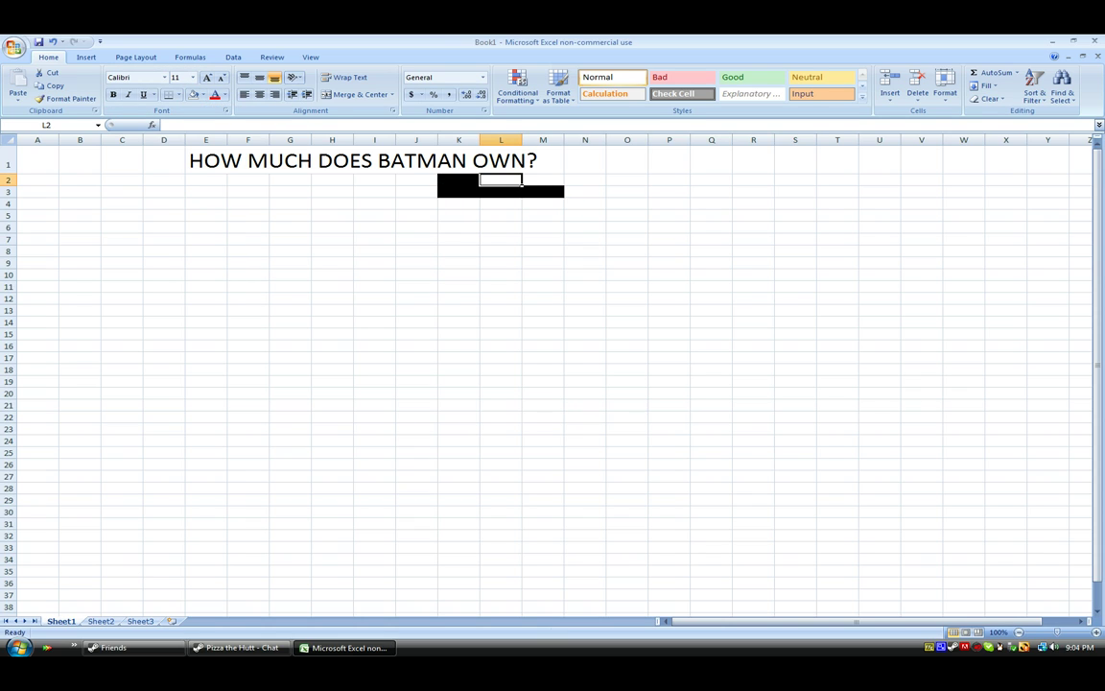
# Step: Copy the black cell M3 into M2 and K4
pyautogui.click(543, 181)
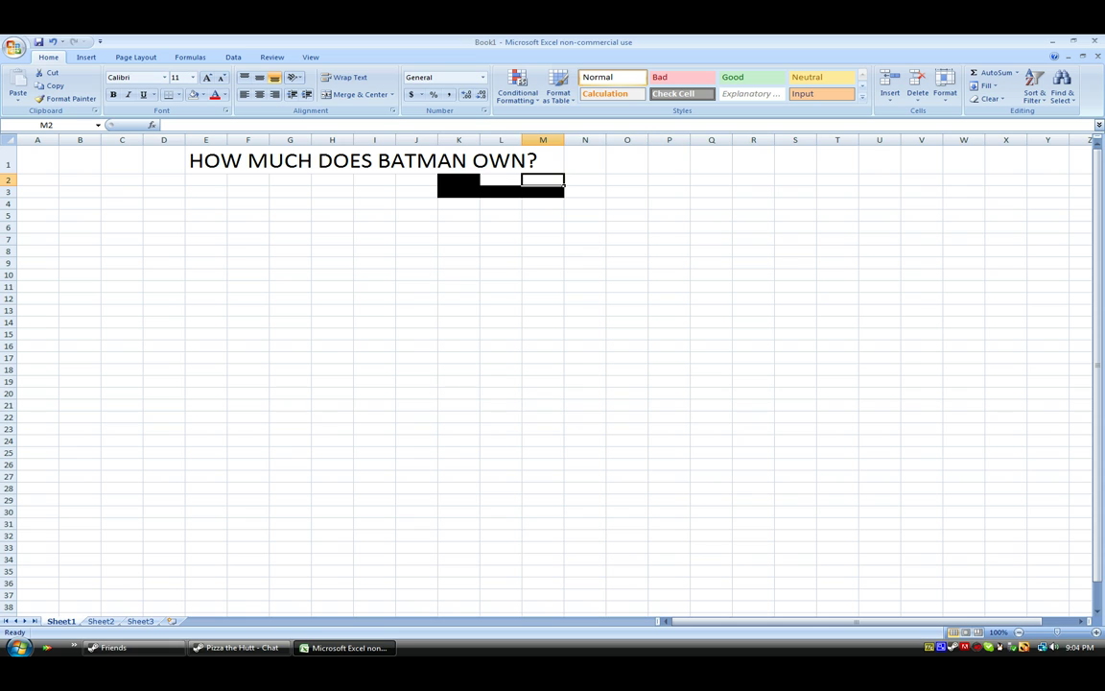
pyautogui.press('Down')
pyautogui.hotkey('ctrl', 'c')
pyautogui.press('Up')
pyautogui.hotkey('ctrl', 'v')
pyautogui.press('Down')
pyautogui.press('Left')
pyautogui.press('Down')
pyautogui.press('Left')
pyautogui.hotkey('ctrl', 'v')
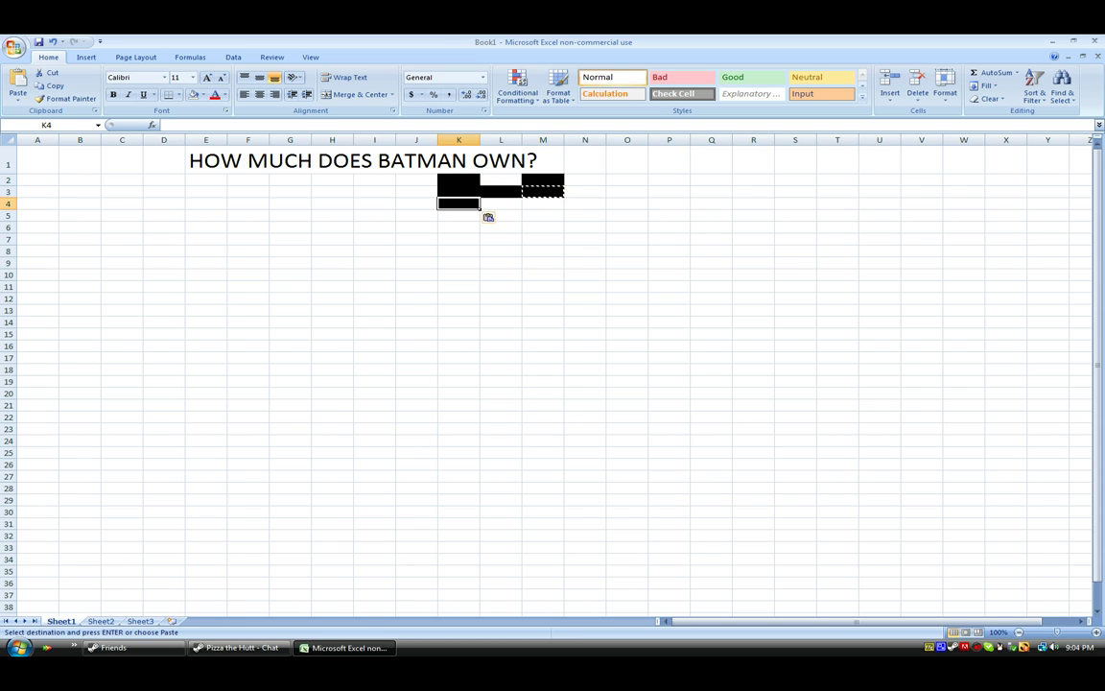
# Step: Paste the copied black cell into M4 and O4
pyautogui.press('Right')
pyautogui.press('Right')
pyautogui.hotkey('ctrl', 'v')
pyautogui.press('Right')
pyautogui.press('Right')
pyautogui.hotkey('ctrl', 'v')
# Step: Paste the copied black cell into N3, O3 and O2 to complete the second ear
pyautogui.press('Up')
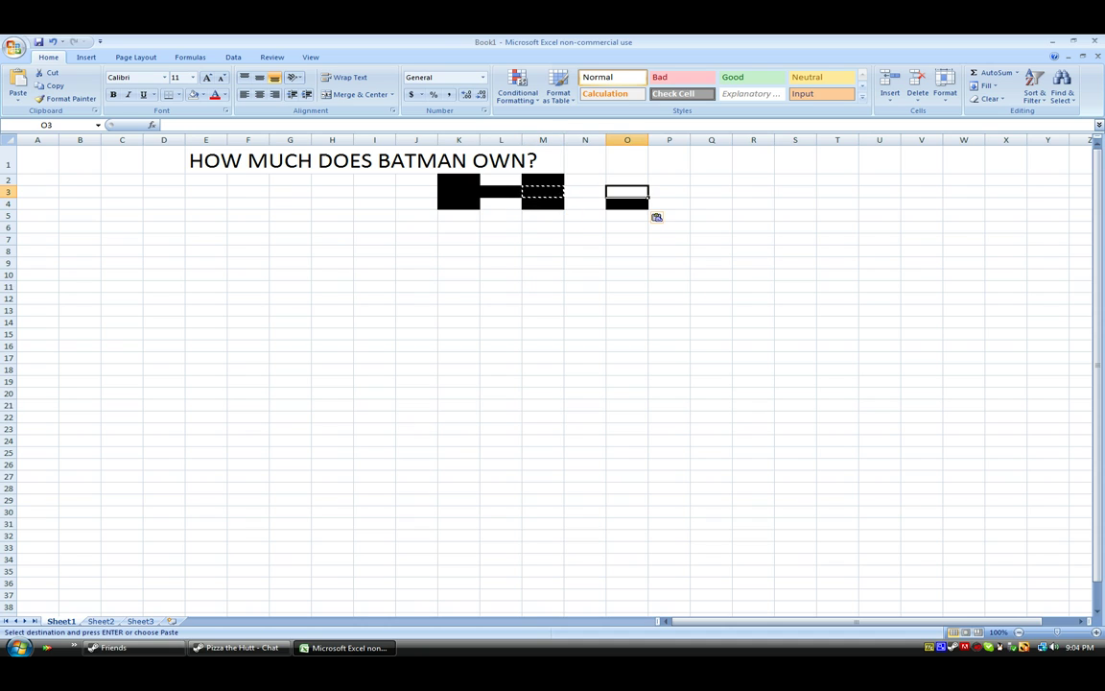
pyautogui.press('Left')
pyautogui.hotkey('ctrl', 'v')
pyautogui.press('Right')
pyautogui.hotkey('ctrl', 'v')
pyautogui.press('Up')
pyautogui.hotkey('ctrl', 'v')
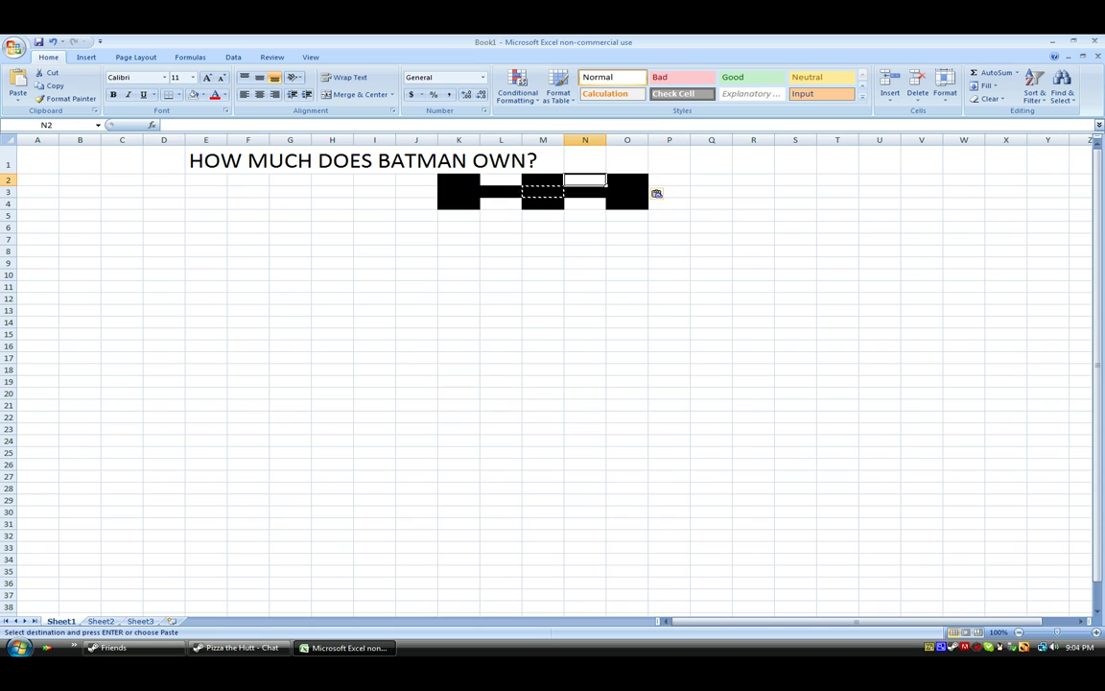
# Step: Clear the black fill from M2 by copying the blank cell L2 over it
pyautogui.press('Left')
pyautogui.press('Left')
pyautogui.press('Left')
pyautogui.hotkey('ctrl', 'c')
pyautogui.press('Right')
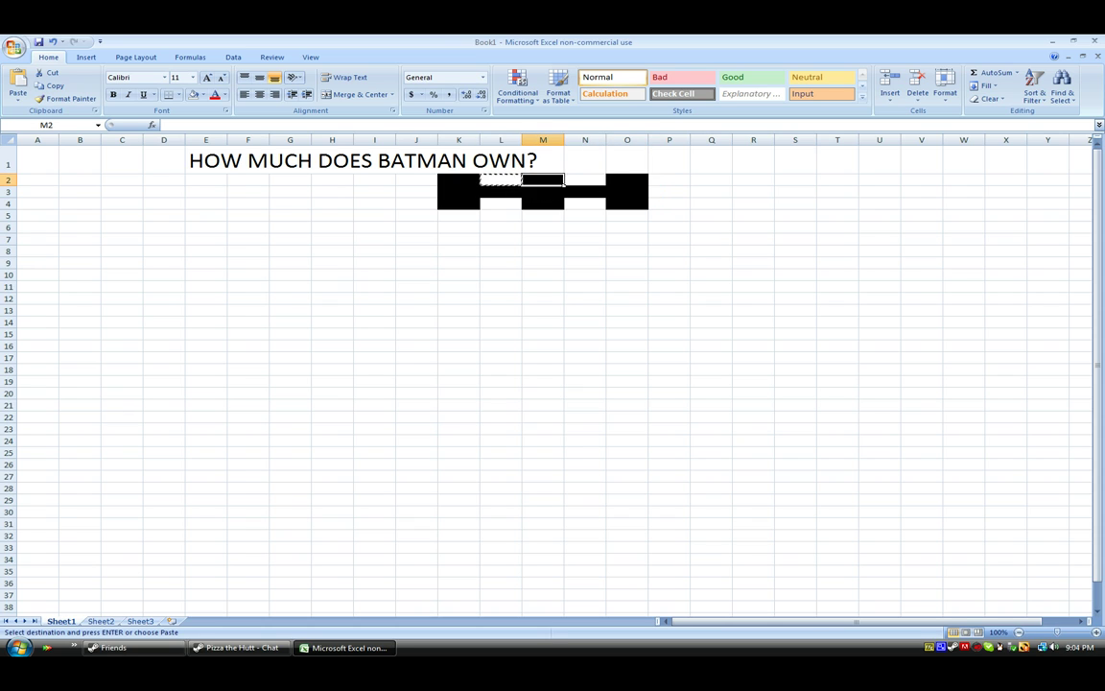
pyautogui.hotkey('ctrl', 'v')
pyautogui.press('Down')
pyautogui.press('Down')
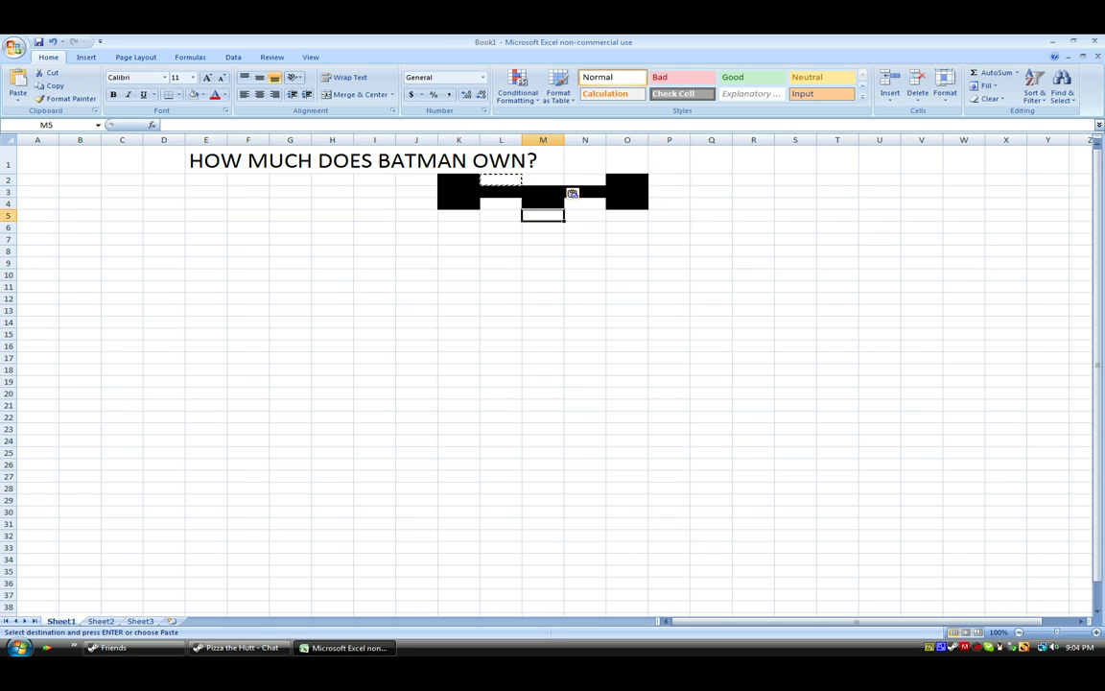
pyautogui.press('Down')
pyautogui.press('Left')
pyautogui.press('Left')
pyautogui.hotkey('ctrl', 'v')
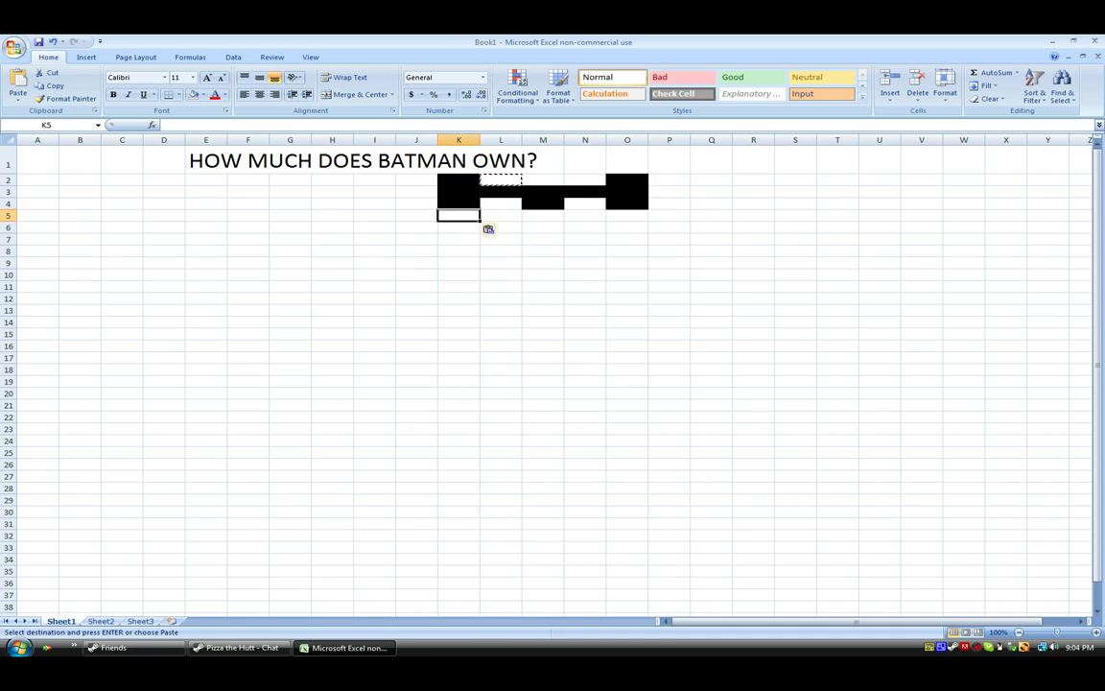
# Step: Copy the black cell K4 into K5, M5 and O5
pyautogui.press('Up')
pyautogui.hotkey('ctrl', 'c')
pyautogui.press('Down')
pyautogui.hotkey('ctrl', 'v')
pyautogui.press('Right')
pyautogui.press('Right')
pyautogui.hotkey('ctrl', 'v')
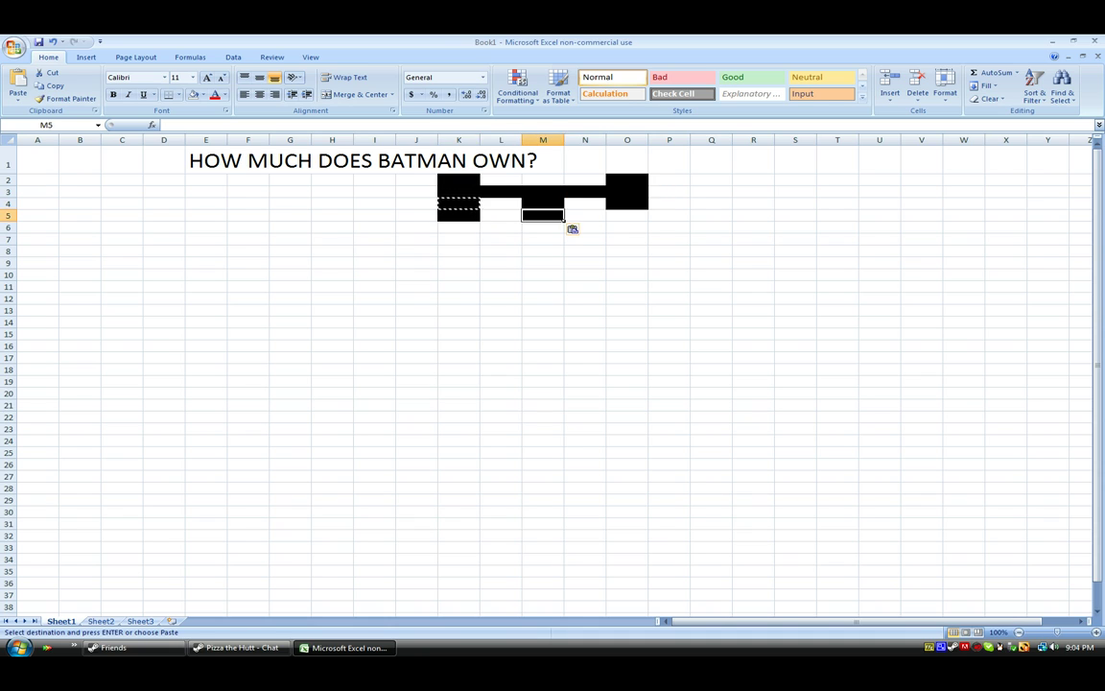
pyautogui.press('Right')
pyautogui.press('Right')
pyautogui.hotkey('ctrl', 'v')
# Step: Clear the black fill from M5 by copying the blank cell L5 over it
pyautogui.press('Left')
pyautogui.press('Left')
pyautogui.press('Left')
pyautogui.hotkey('ctrl', 'c')
pyautogui.press('Right')
pyautogui.hotkey('ctrl', 'v')
# Step: Copy the black cell K5 into L5, M5 and N5 so row 5 forms a solid bar
pyautogui.press('Up')
pyautogui.press('Left')
pyautogui.press('Left')
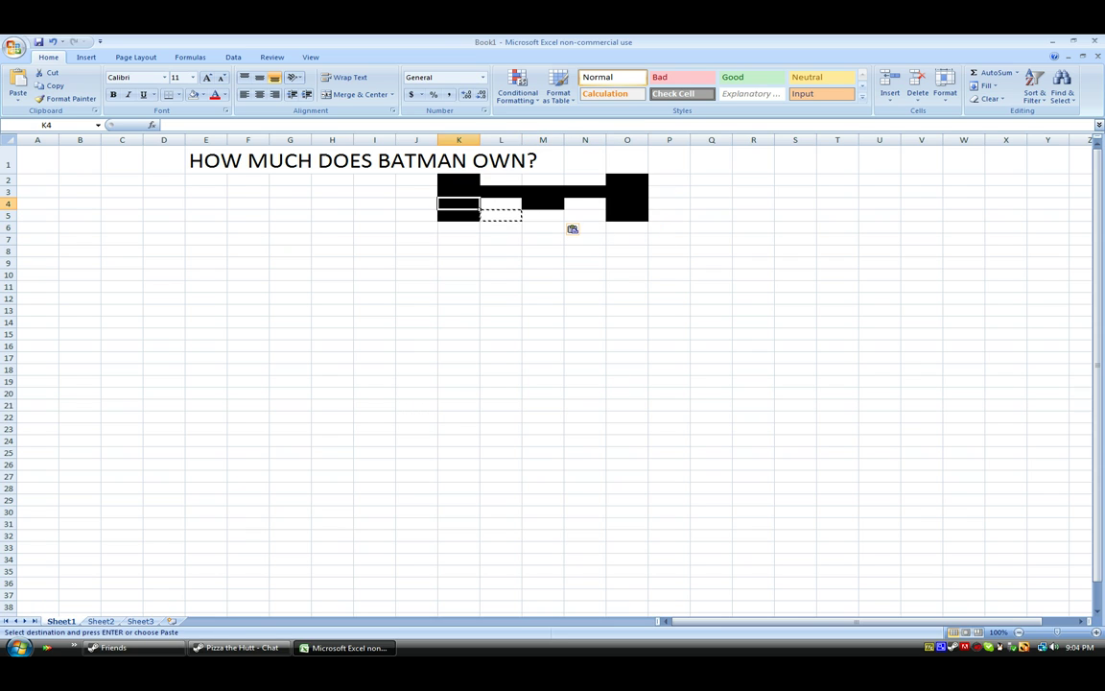
pyautogui.press('Down')
pyautogui.hotkey('ctrl', 'c')
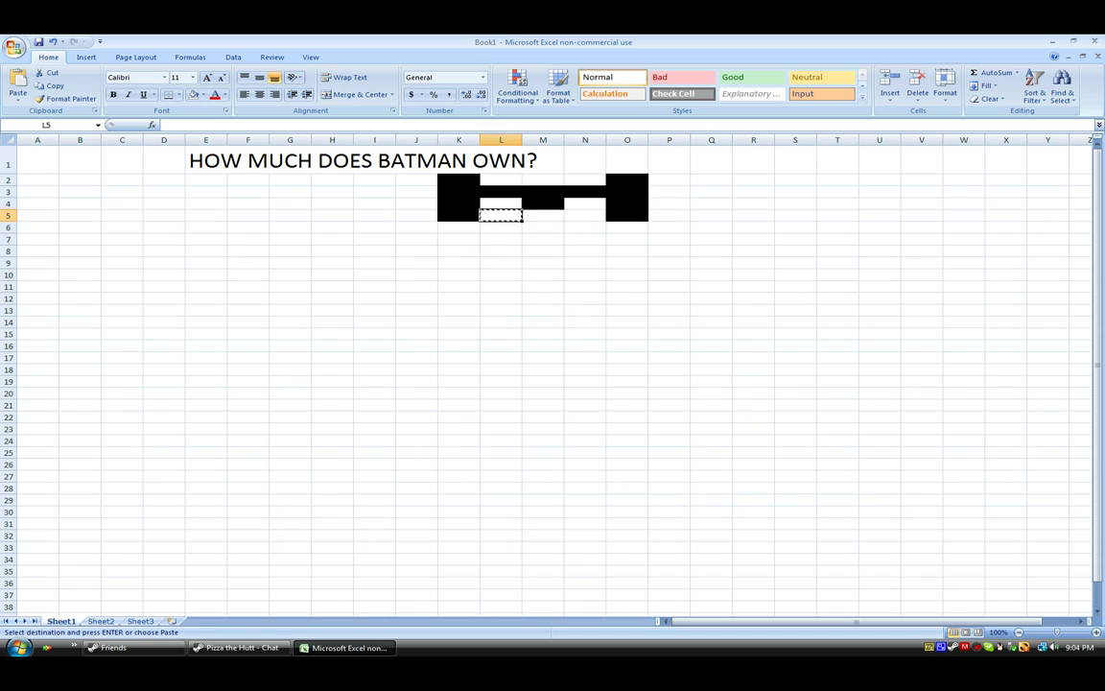
pyautogui.press('Right')
pyautogui.hotkey('ctrl', 'v')
pyautogui.press('Right')
pyautogui.hotkey('ctrl', 'v')
pyautogui.press('Right')
pyautogui.hotkey('ctrl', 'v')
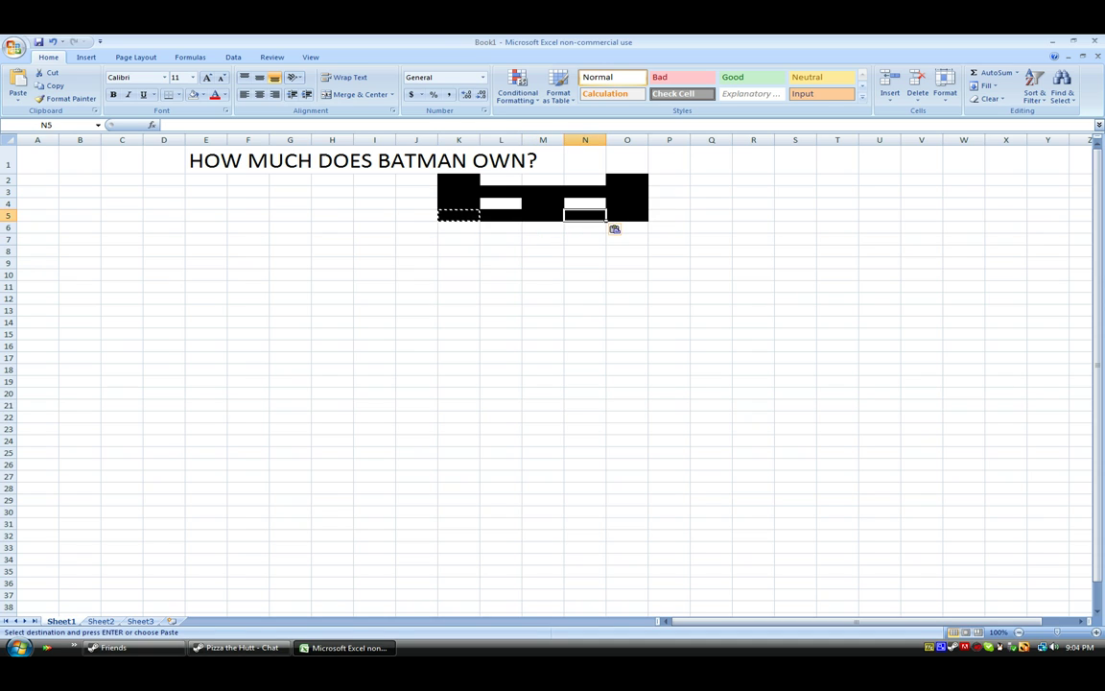
# Step: Paste the copied black cell into O6 and K6 to extend both outer sides
pyautogui.press('Right')
pyautogui.press('Down')
pyautogui.hotkey('ctrl', 'v')
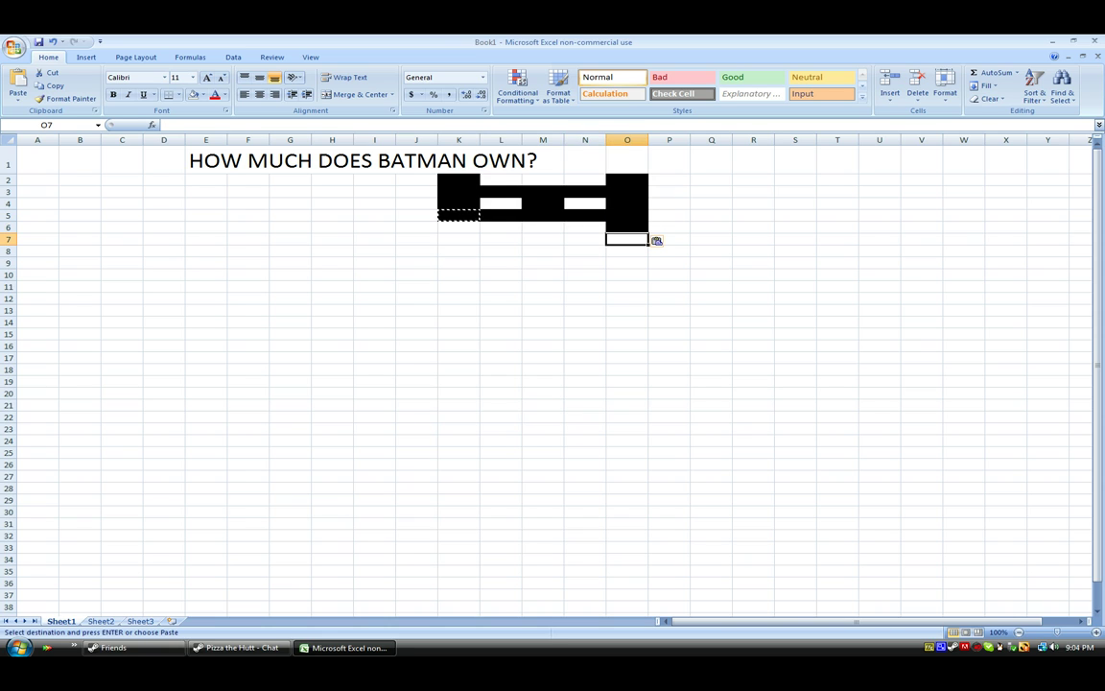
pyautogui.press('Left')
pyautogui.press('Left')
pyautogui.press('Left')
pyautogui.press('Left')
pyautogui.hotkey('ctrl', 'v')
# Step: Extend the middle column downward by pasting the copied black cell into M6 and M7
pyautogui.press('Right')
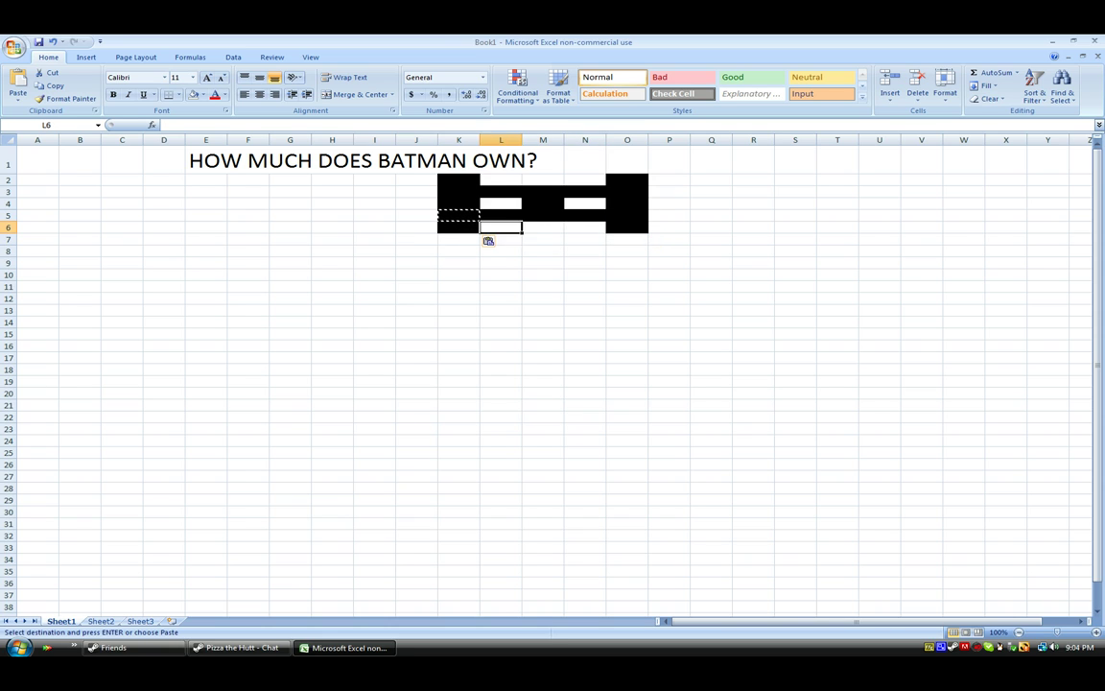
pyautogui.hotkey('ctrl', 'v')
pyautogui.press('Right')
pyautogui.hotkey('ctrl', 'v')
pyautogui.press('Down')
pyautogui.hotkey('ctrl', 'v')
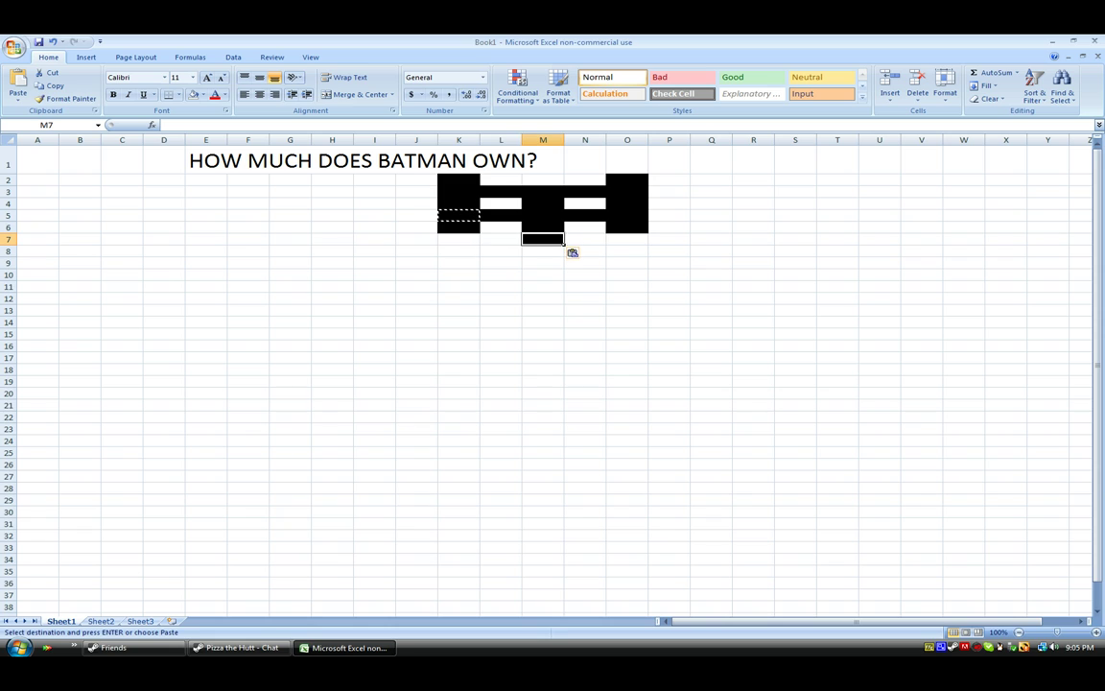
# Step: Paste the copied black cell into K7 and O7
pyautogui.press('Left')
pyautogui.press('Left')
pyautogui.hotkey('ctrl', 'v')
pyautogui.press('Right')
pyautogui.press('Right')
pyautogui.press('Right')
pyautogui.press('Right')
pyautogui.hotkey('ctrl', 'v')
# Step: Paste the copied black cell across K8 to O8 to close the lower edge of the mask
pyautogui.press('Left')
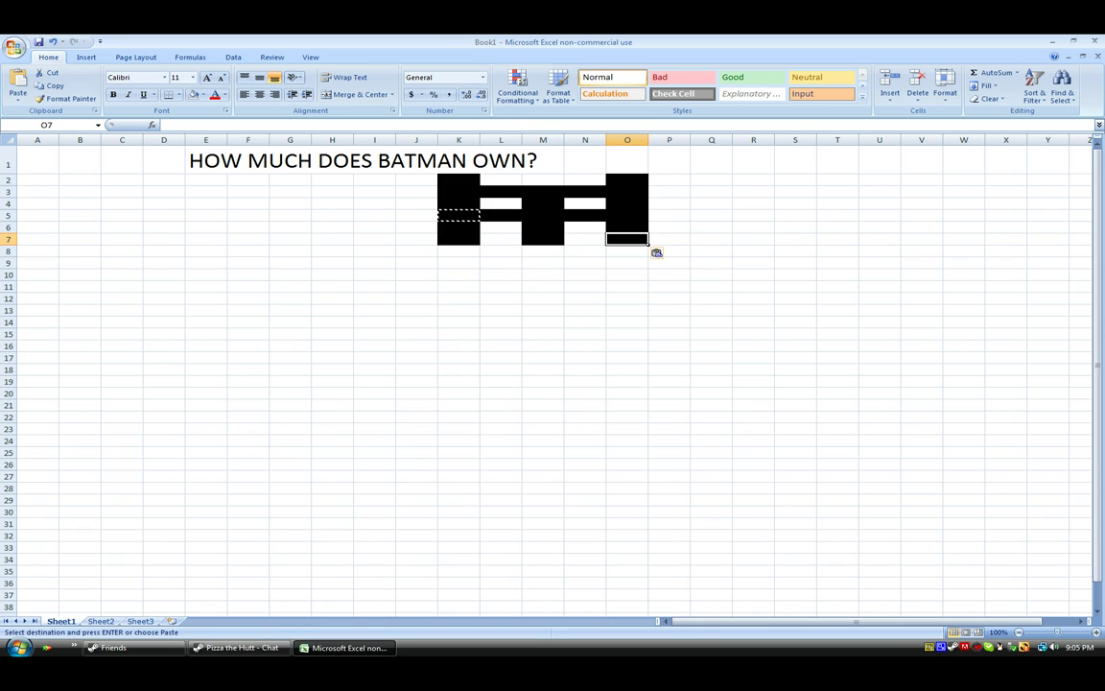
pyautogui.press('Down')
pyautogui.press('Left')
pyautogui.press('Up')
pyautogui.press('Down')
pyautogui.press('Left')
pyautogui.press('Left')
pyautogui.hotkey('ctrl', 'v')
pyautogui.press('Right')
pyautogui.hotkey('ctrl', 'v')
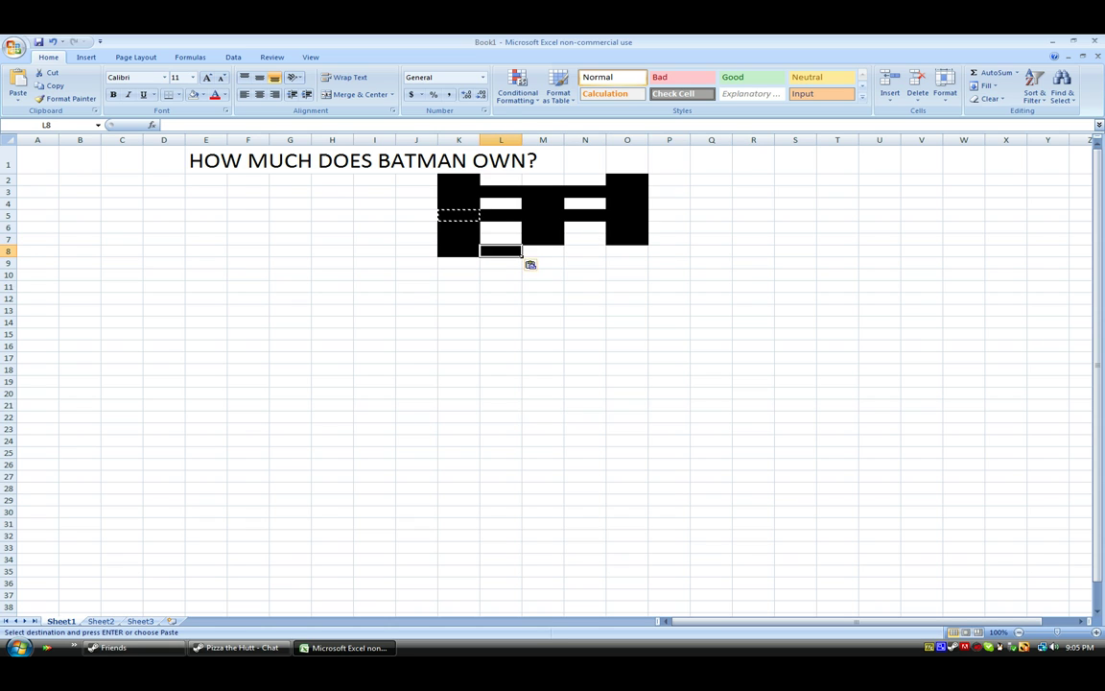
pyautogui.press('Right')
pyautogui.hotkey('ctrl', 'v')
pyautogui.press('Right')
pyautogui.hotkey('ctrl', 'v')
pyautogui.press('Right')
pyautogui.hotkey('ctrl', 'v')
# Step: Clear the black fill from M7 by copying the blank cell N7 over it
pyautogui.press('Up')
pyautogui.press('Left')
pyautogui.hotkey('ctrl', 'c')
pyautogui.press('Left')
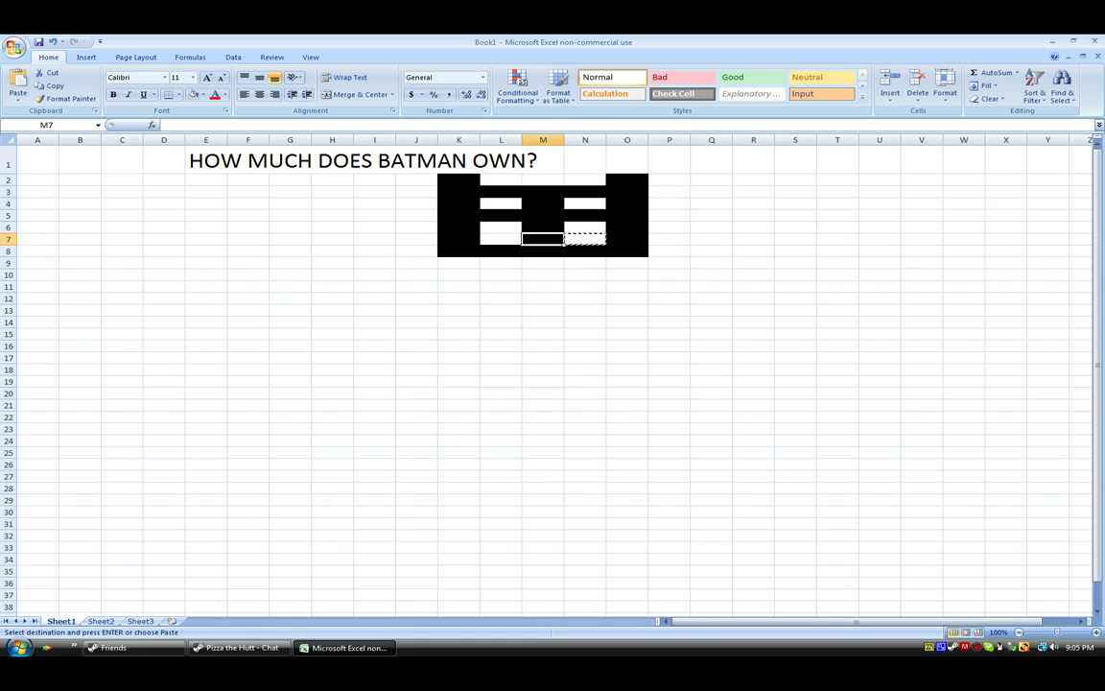
pyautogui.hotkey('ctrl', 'v')
# Step: Fill cell L6 with the light orange skin tone
pyautogui.press('Up')
pyautogui.press('Left')
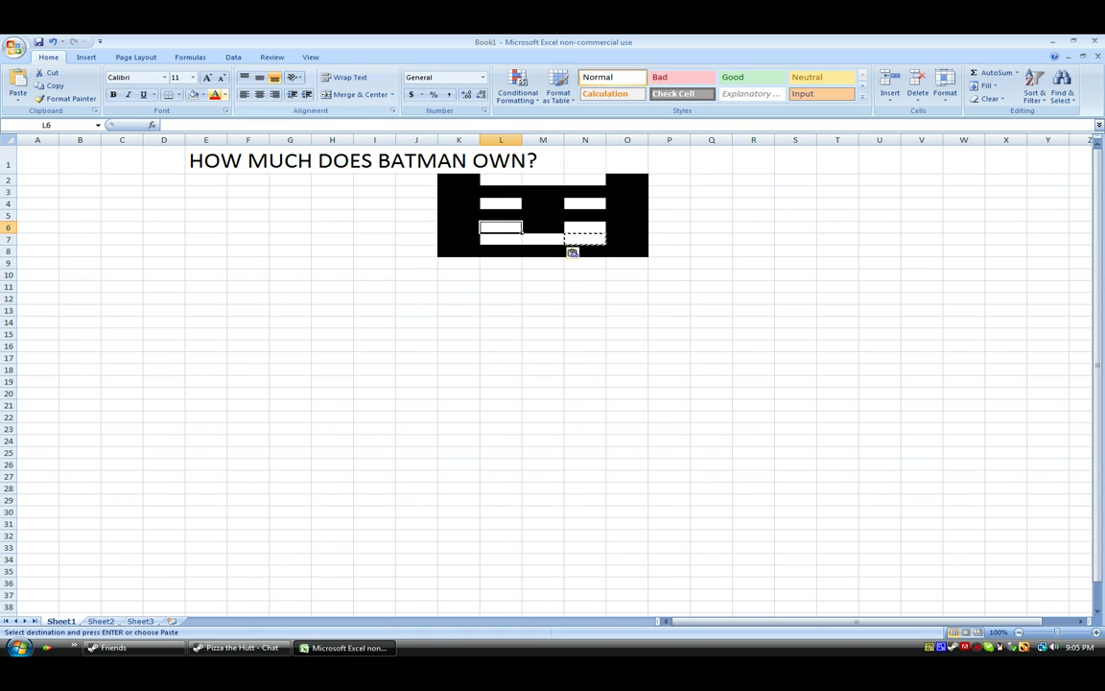
pyautogui.click(202, 95)
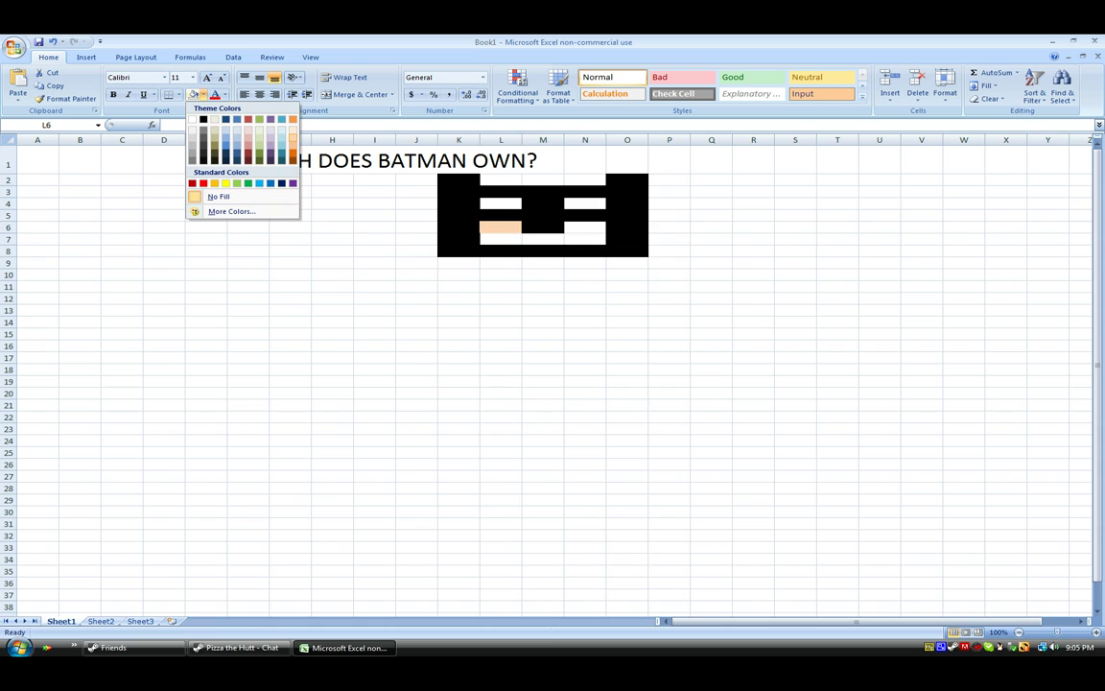
pyautogui.click(293, 145)
# Step: Copy the light orange cell L6 into L7, M7, N7 and N6 to form the lower face
pyautogui.hotkey('ctrl', 'c')
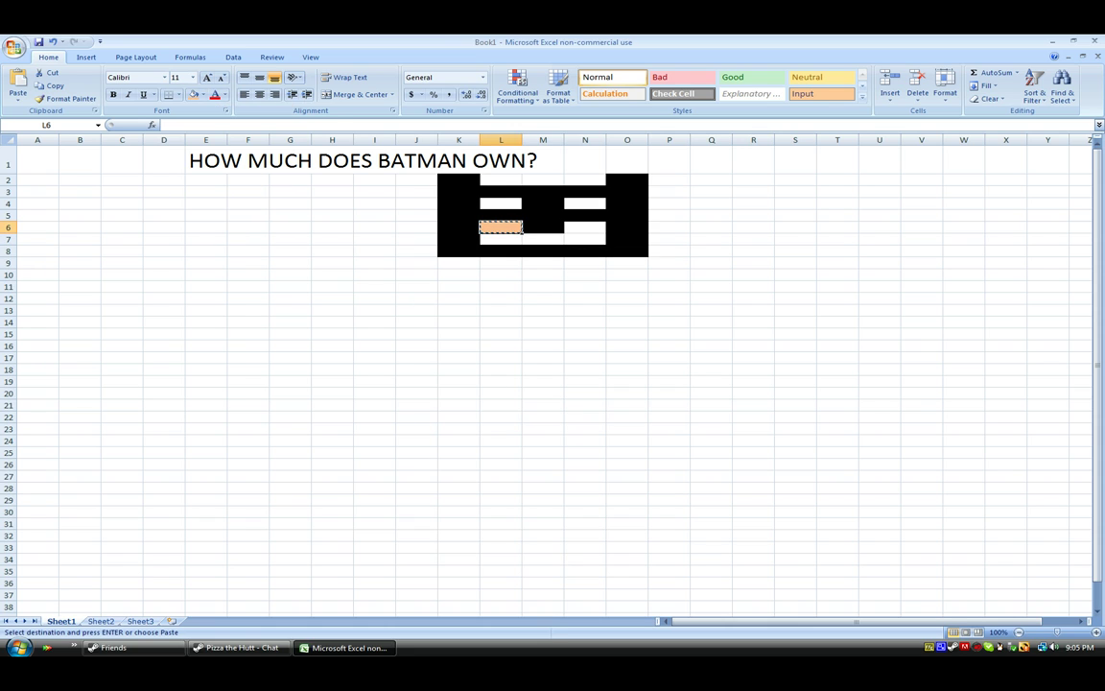
pyautogui.press('Down')
pyautogui.hotkey('ctrl', 'v')
pyautogui.press('Right')
pyautogui.hotkey('ctrl', 'v')
pyautogui.press('Right')
pyautogui.hotkey('ctrl', 'v')
pyautogui.press('Up')
pyautogui.hotkey('ctrl', 'v')
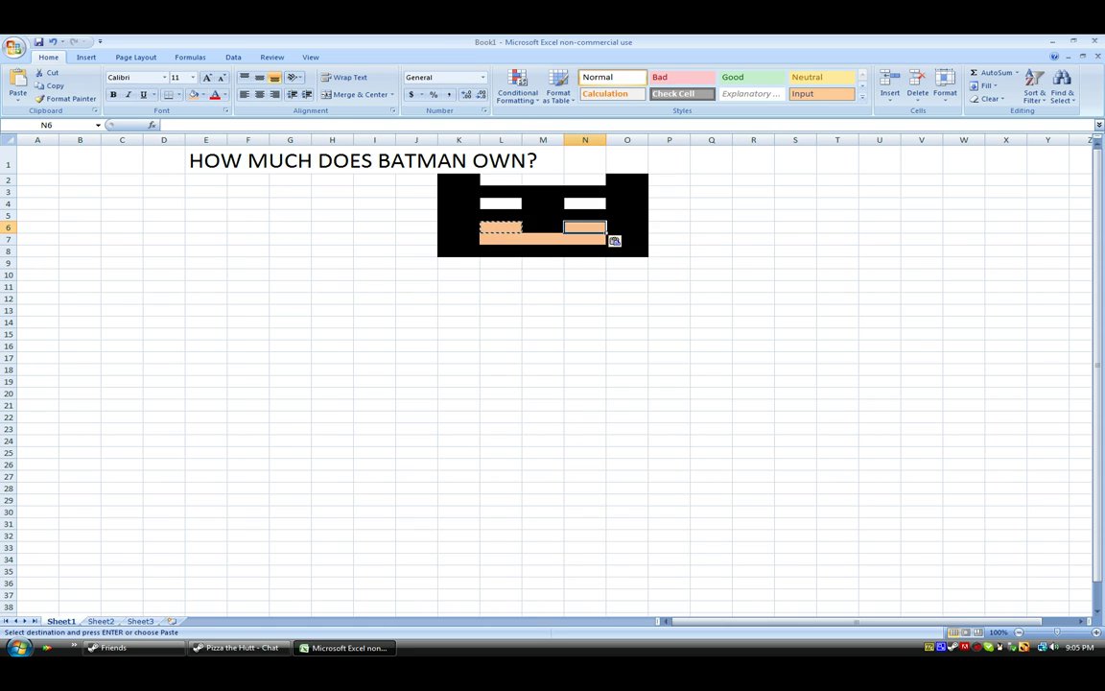
pyautogui.click(206, 192)
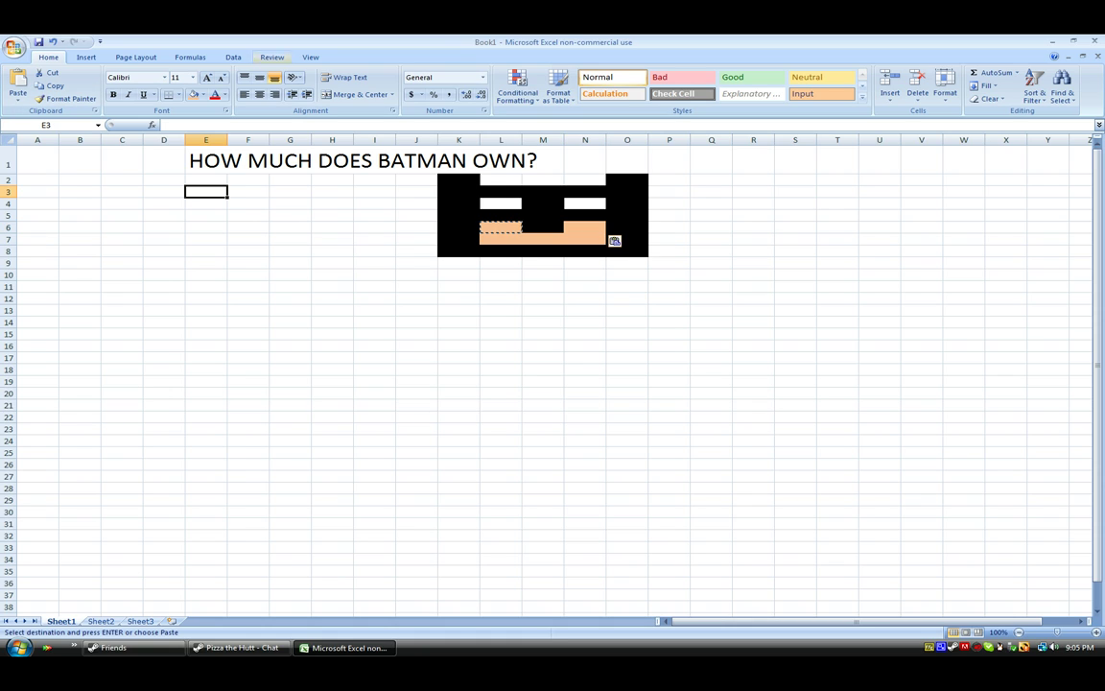
pyautogui.press('Left')
pyautogui.press('Up')
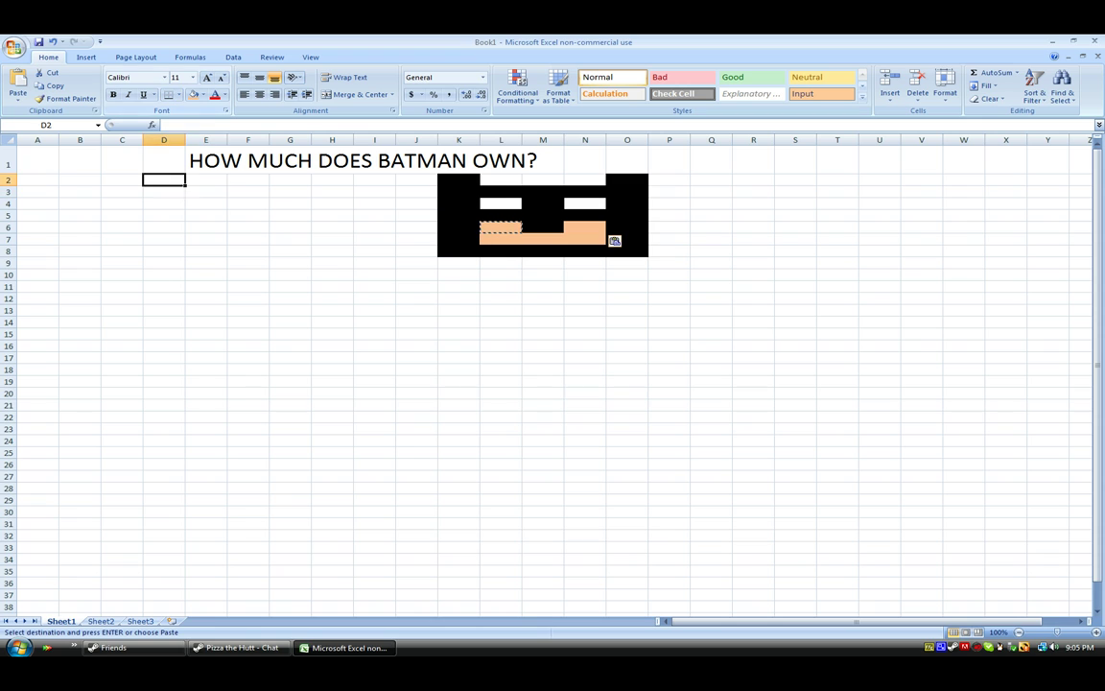
pyautogui.press('Left')
pyautogui.press('Left')
pyautogui.press('Left')
pyautogui.press('Down')
pyautogui.press('Right')
pyautogui.press('Down')
pyautogui.press('Down')
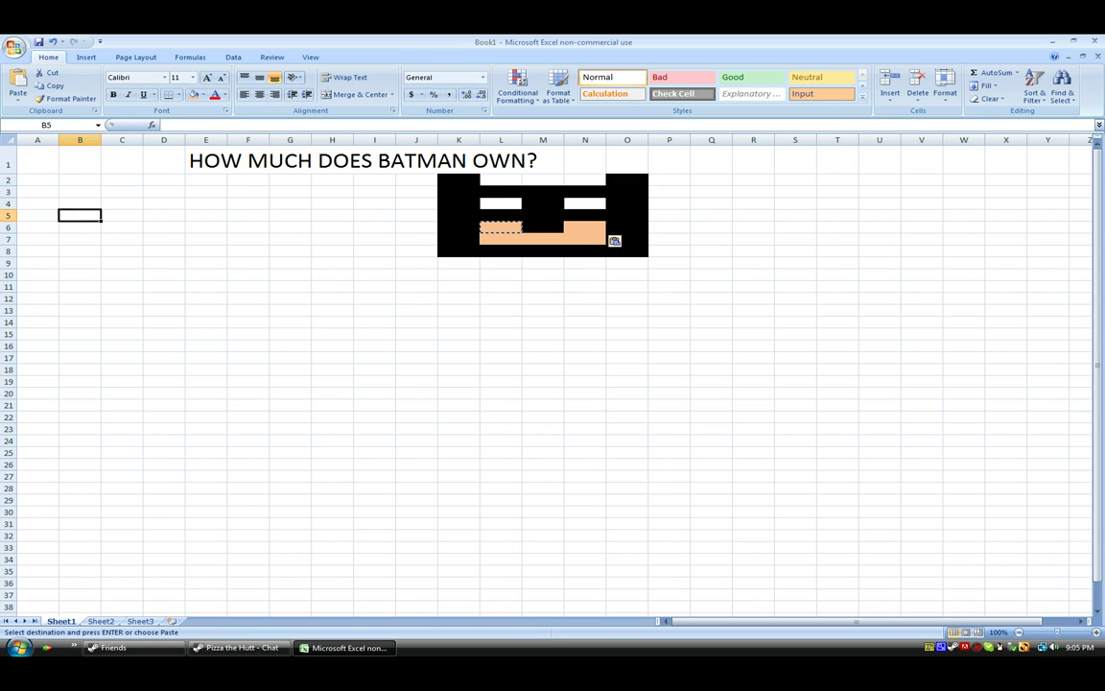
pyautogui.press('Up')
pyautogui.press('Up')
pyautogui.click(192, 76)
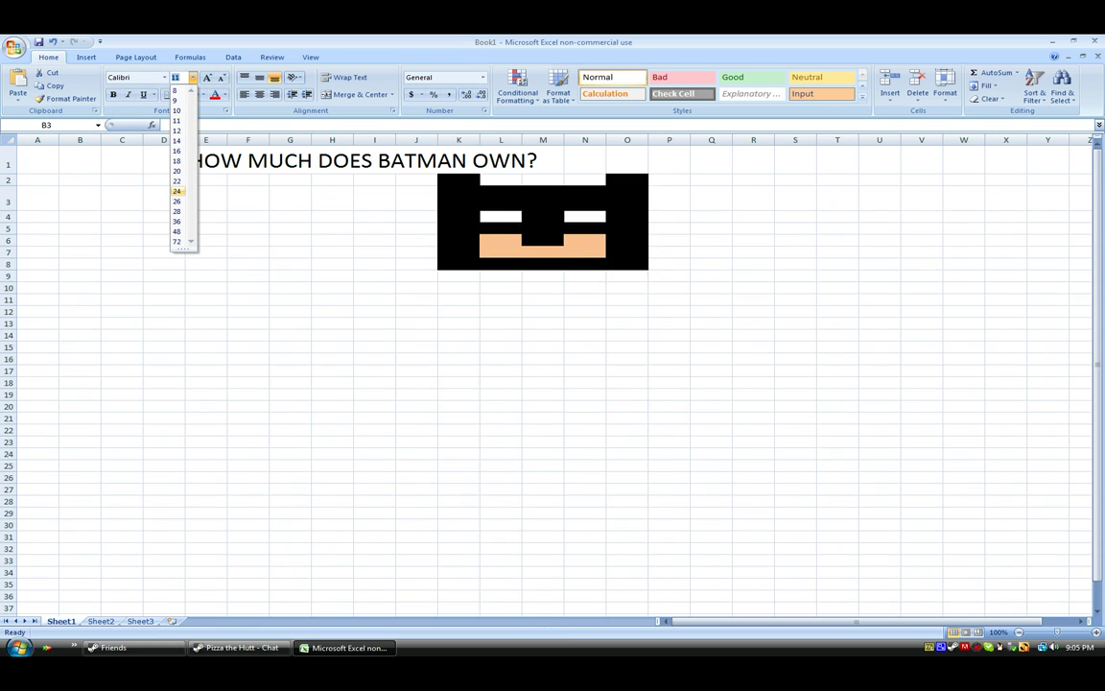
pyautogui.press('Up')
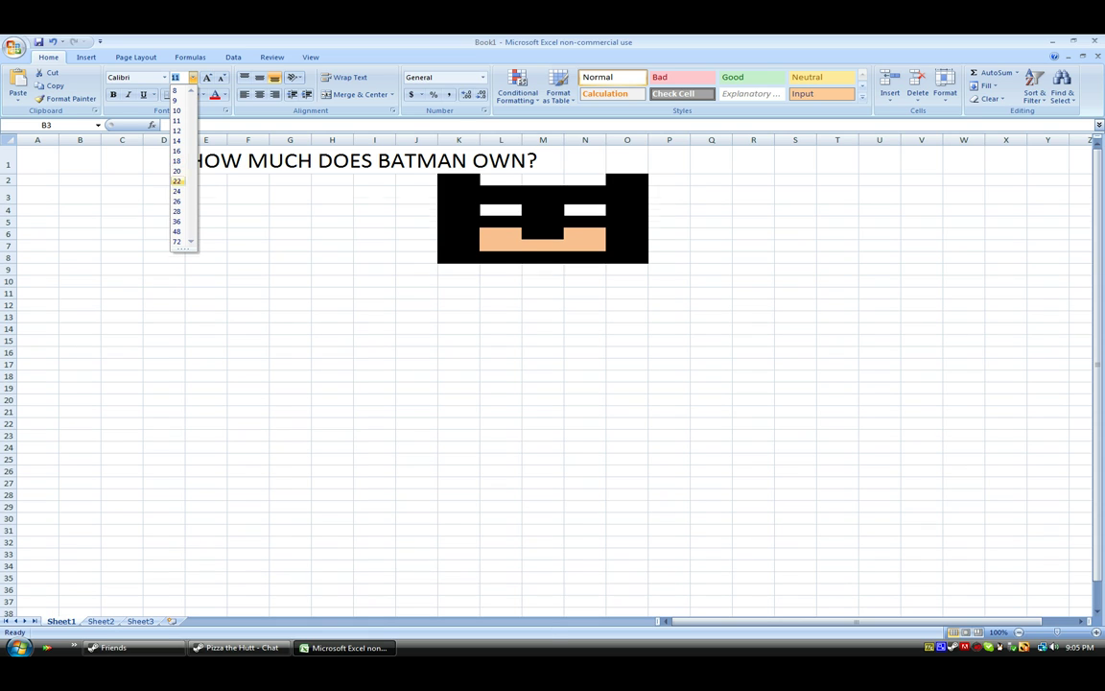
pyautogui.press('Escape')
# Step: Set the font size of cell B11 to 24
pyautogui.moveTo(122, 275); pyautogui.dragTo(122, 287)
pyautogui.click(80, 298)
pyautogui.click(80, 287)
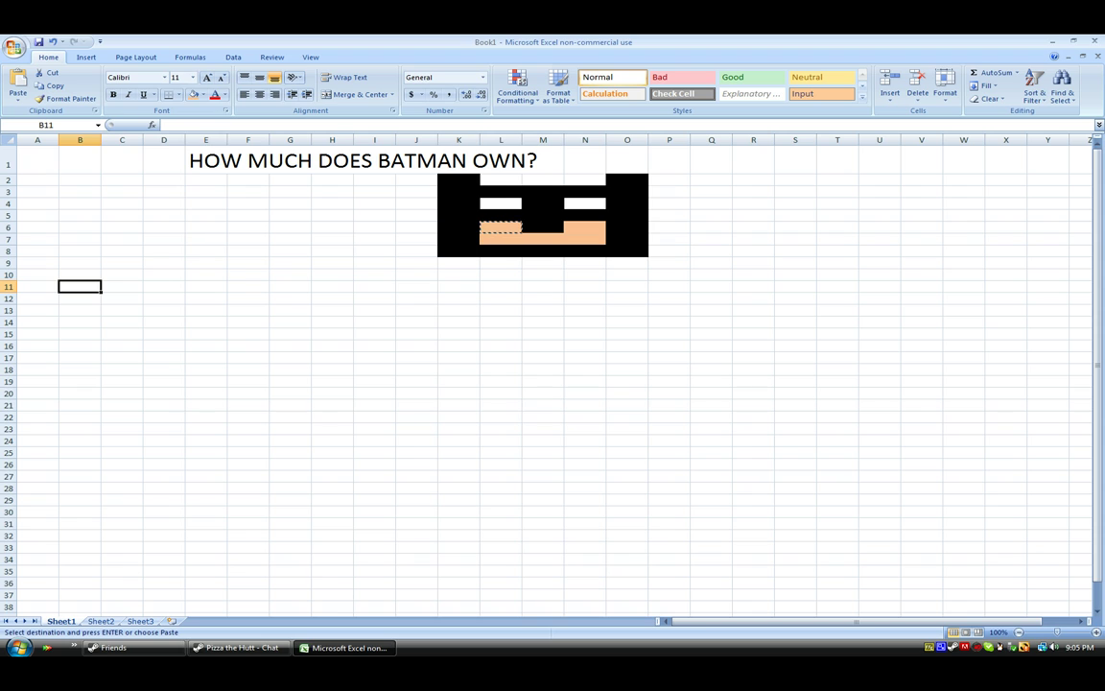
pyautogui.click(192, 76)
pyautogui.press('Down')
pyautogui.press('Down')
pyautogui.press('Return')
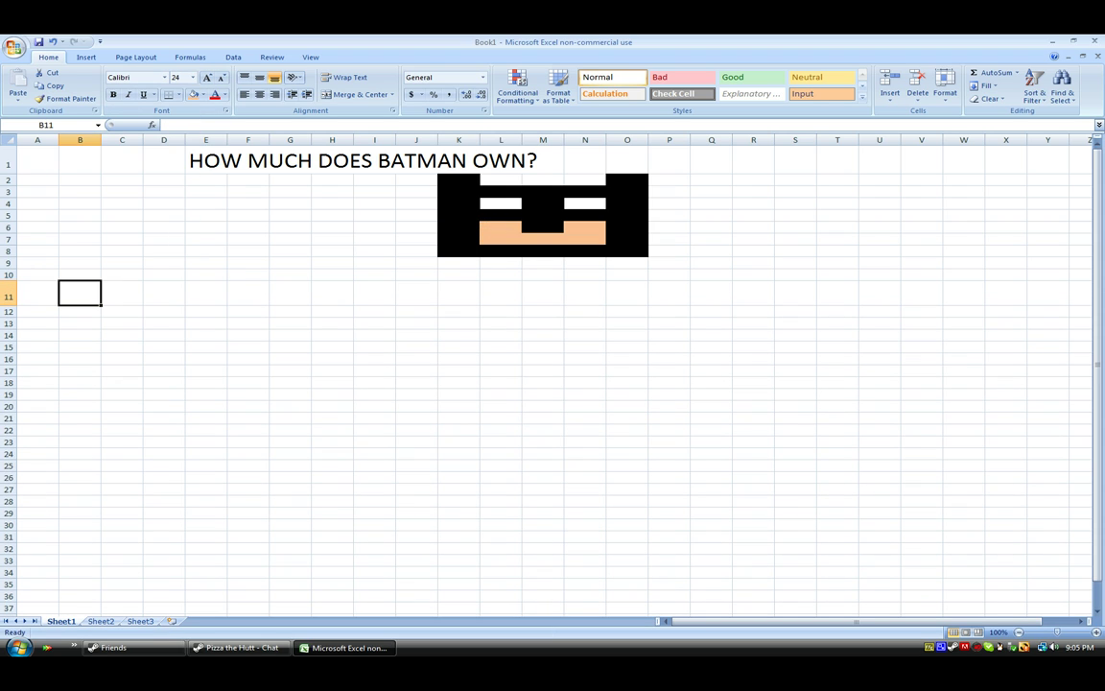
# Step: Enter the headings Car, House, Gear, Bank and Total across cells B11 to F11
pyautogui.write('C')
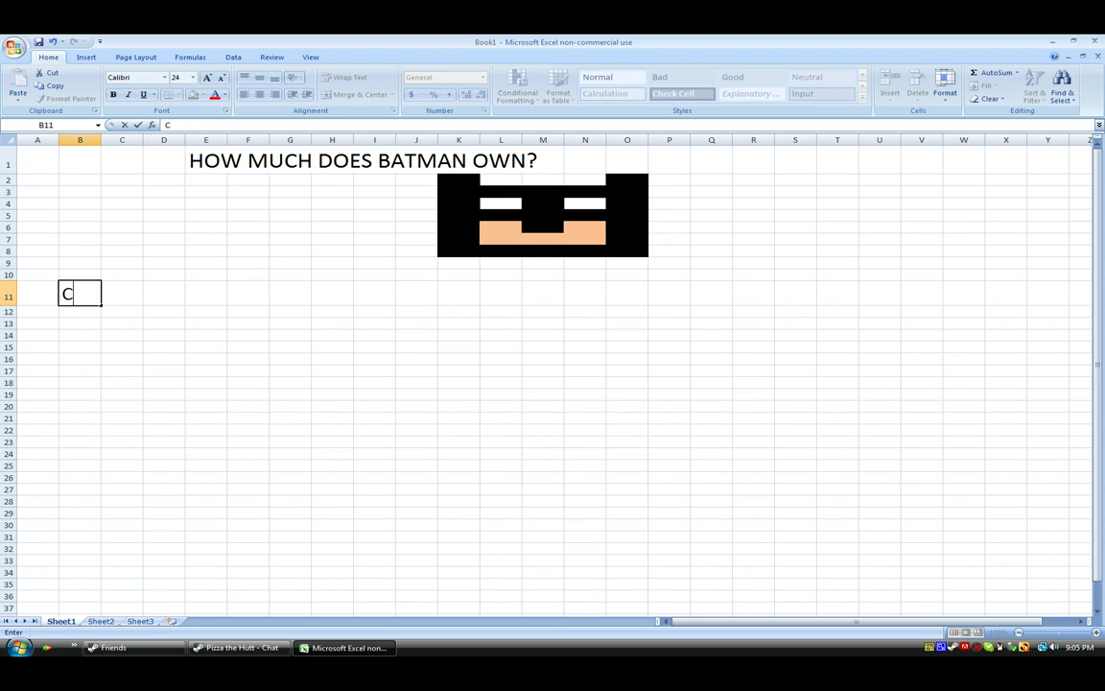
pyautogui.write('ar')
pyautogui.press('Tab')
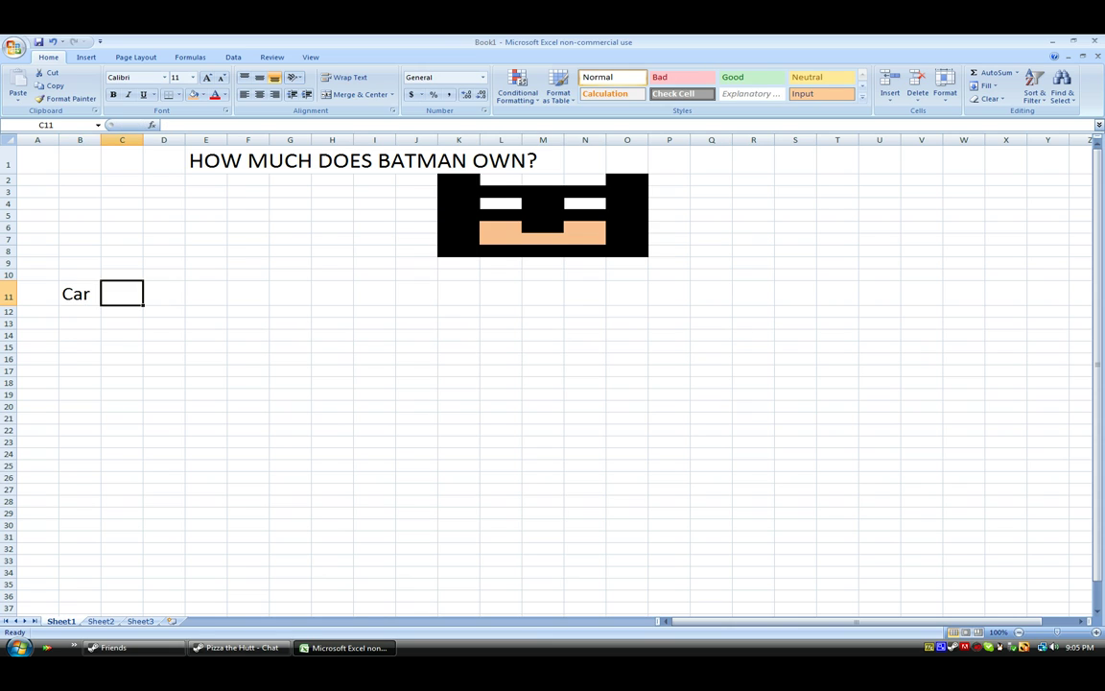
pyautogui.write('House')
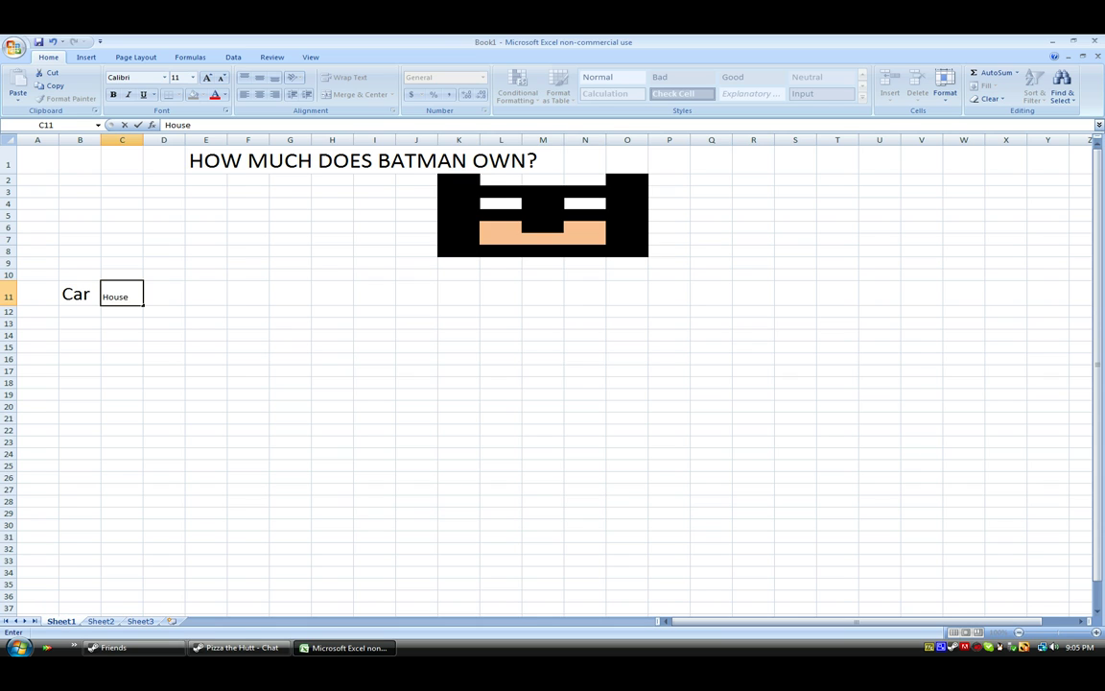
pyautogui.press('Tab')
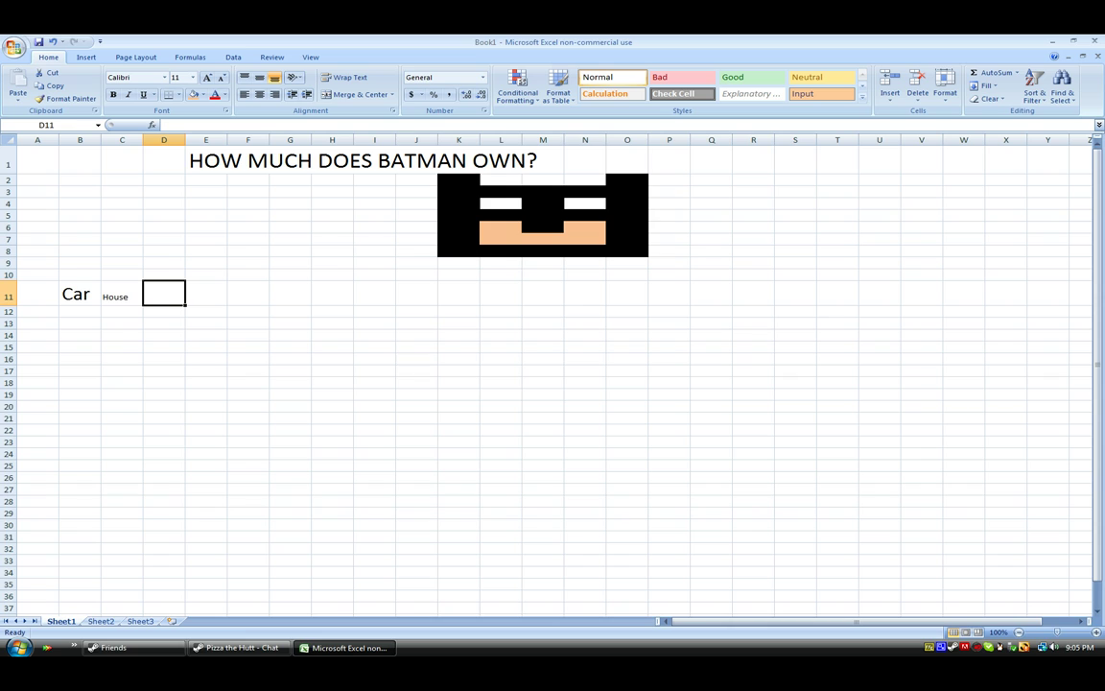
pyautogui.write('Gear')
pyautogui.press('Tab')
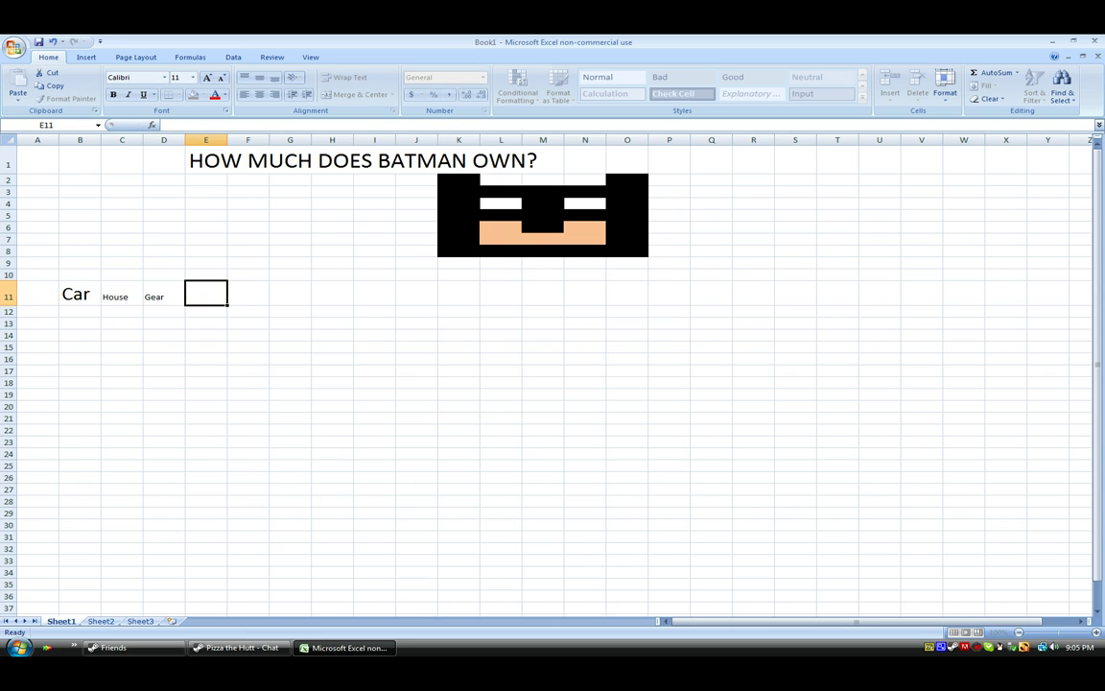
pyautogui.write('Bank')
pyautogui.press('Tab')
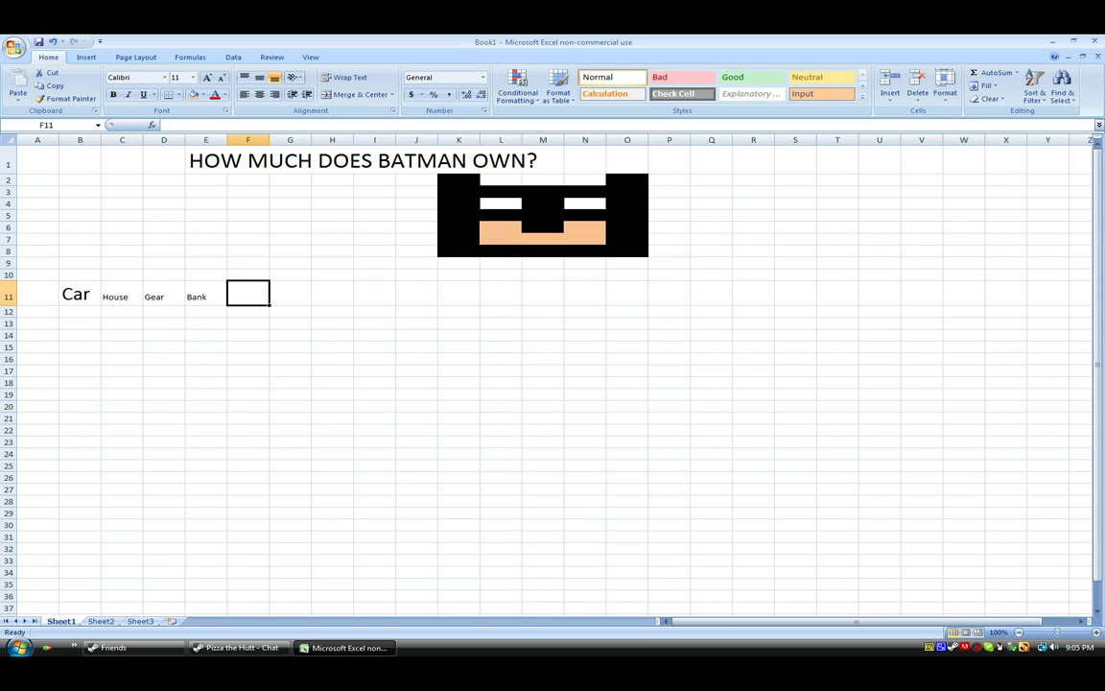
pyautogui.write('Total')
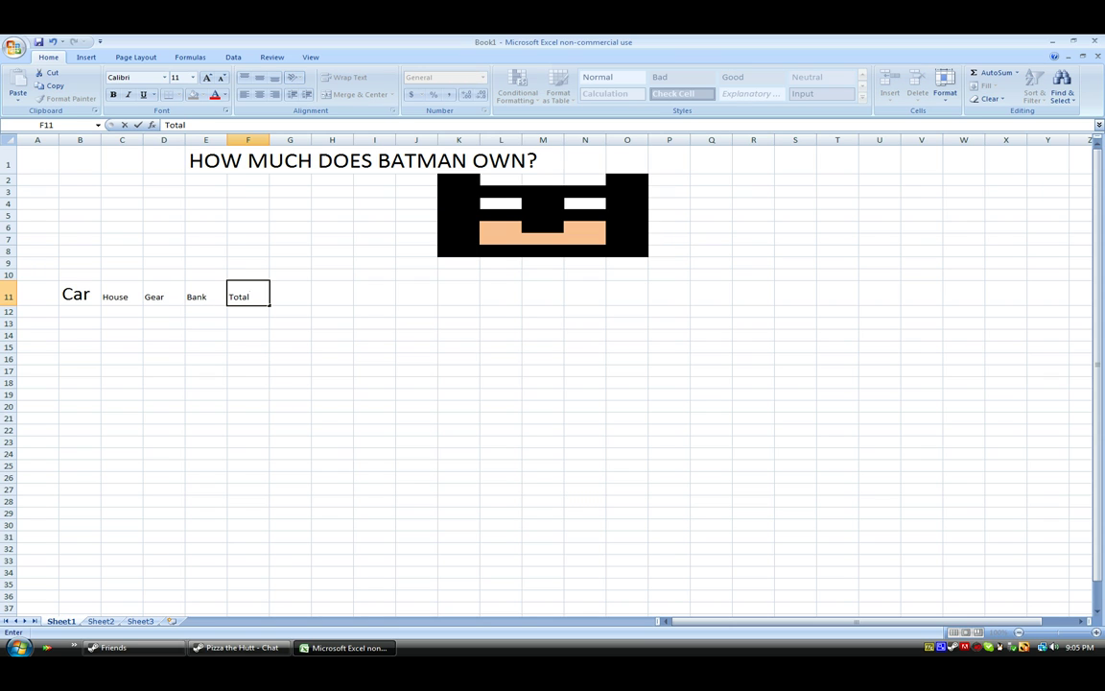
# Step: Set the font size of cells B11 to F12 to 20 and autofit the widths of columns B to F
pyautogui.moveTo(248, 297); pyautogui.dragTo(80, 309)
pyautogui.click(192, 77)
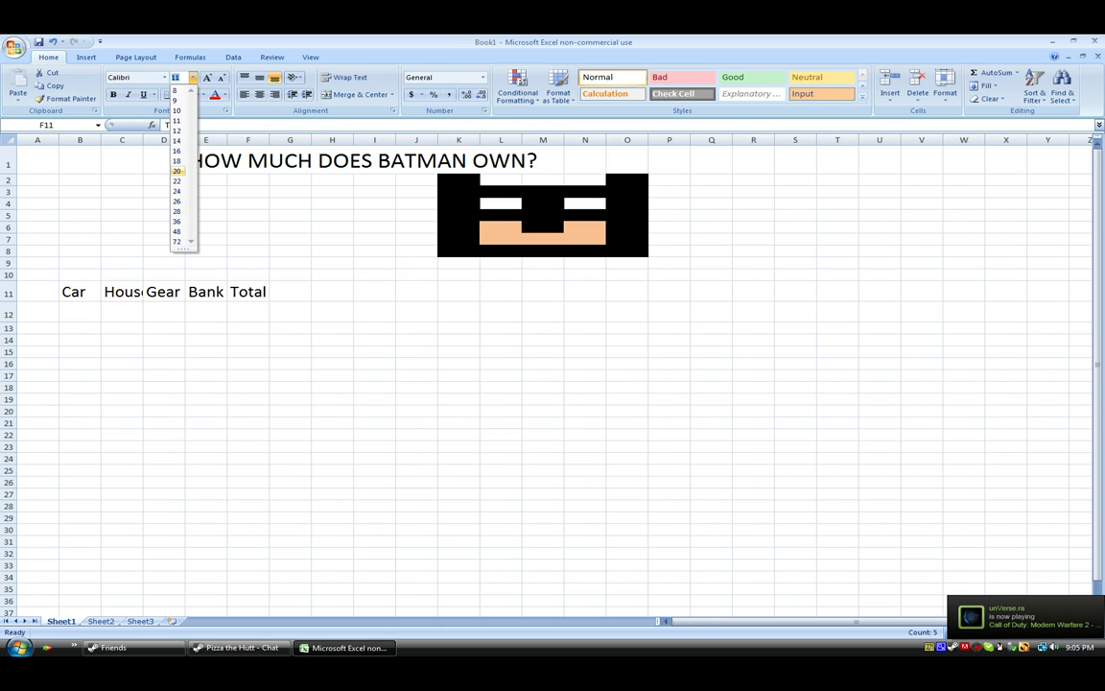
pyautogui.click(177, 171)
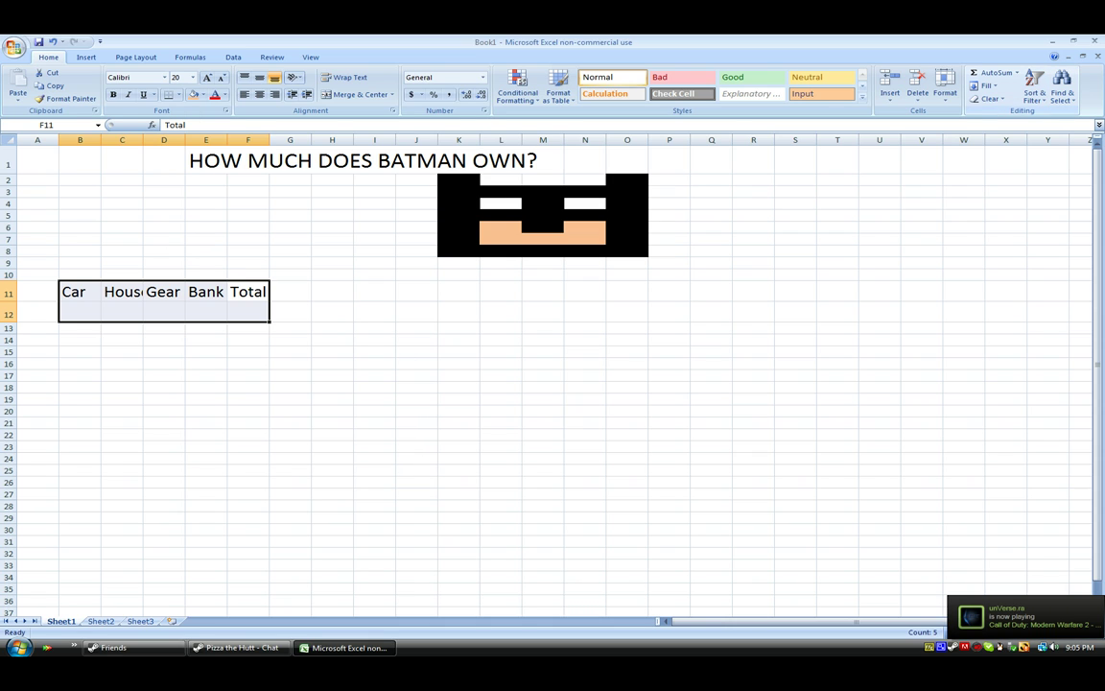
pyautogui.click(945, 86)
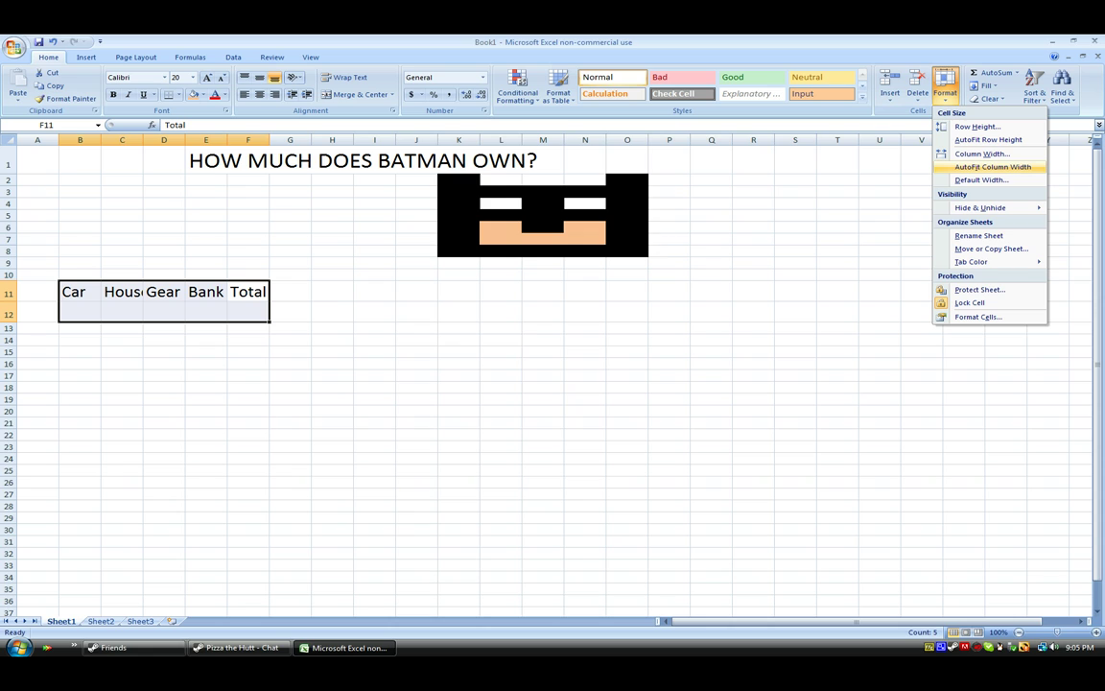
pyautogui.click(994, 167)
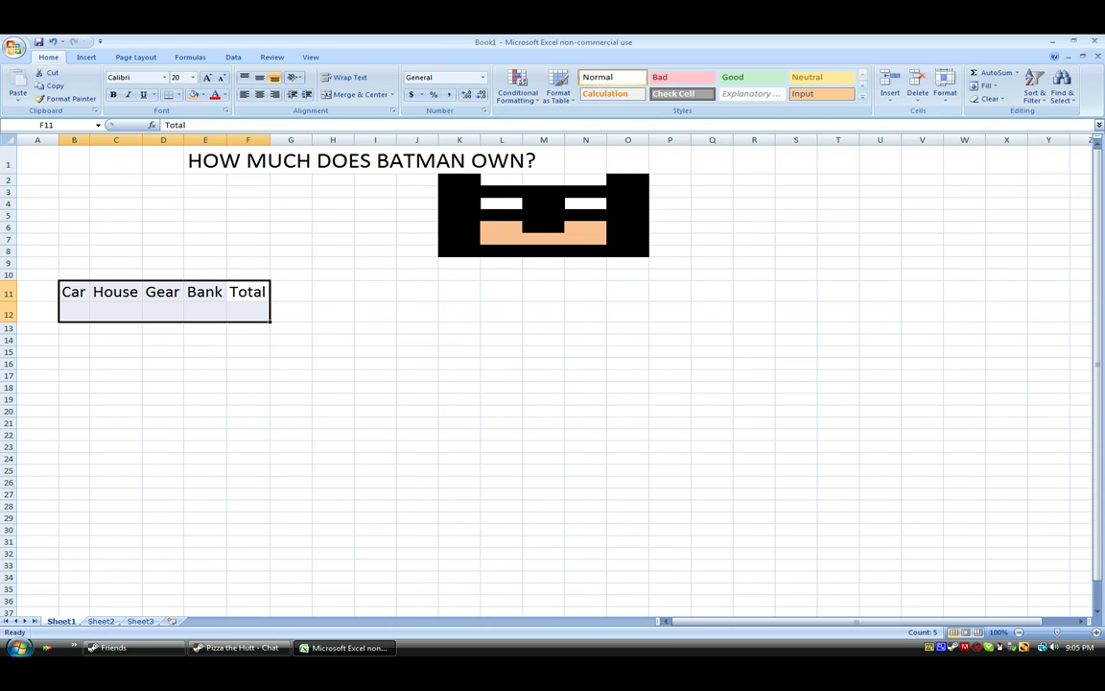
pyautogui.press('Right')
pyautogui.press('Left')
pyautogui.press('Left')
pyautogui.press('Left')
pyautogui.press('Down')
pyautogui.press('Left')
pyautogui.press('Left')
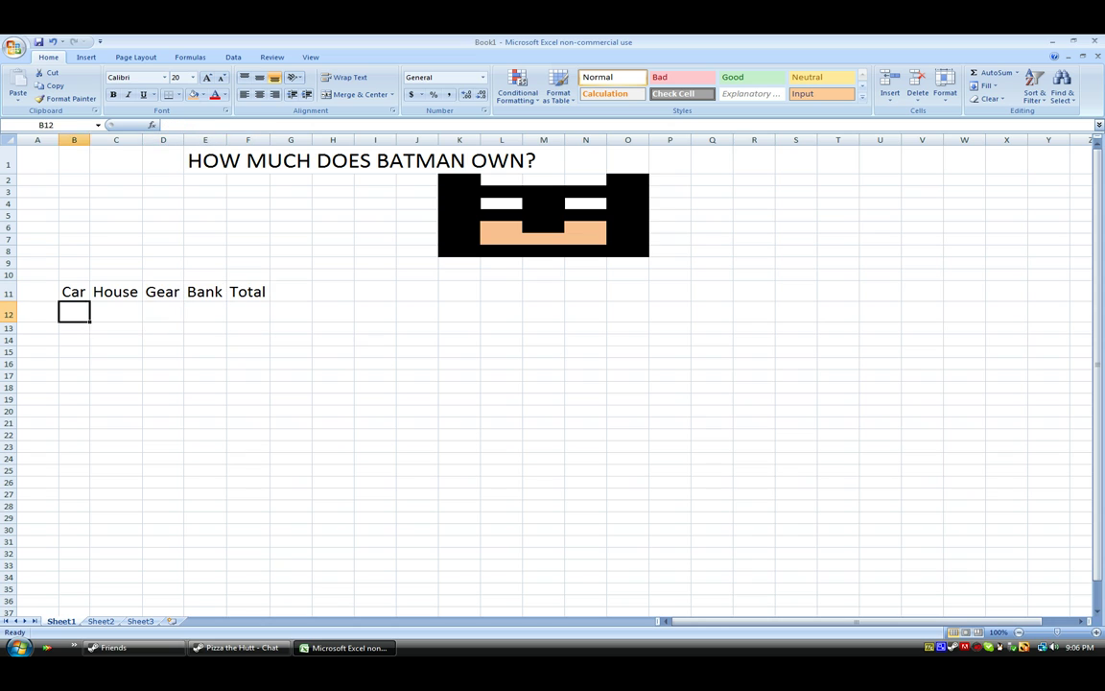
pyautogui.press('Right')
pyautogui.press('Left')
pyautogui.press('Right')
pyautogui.press('Right')
pyautogui.press('Right')
pyautogui.press('Right')
pyautogui.press('Up')
pyautogui.click(945, 87)
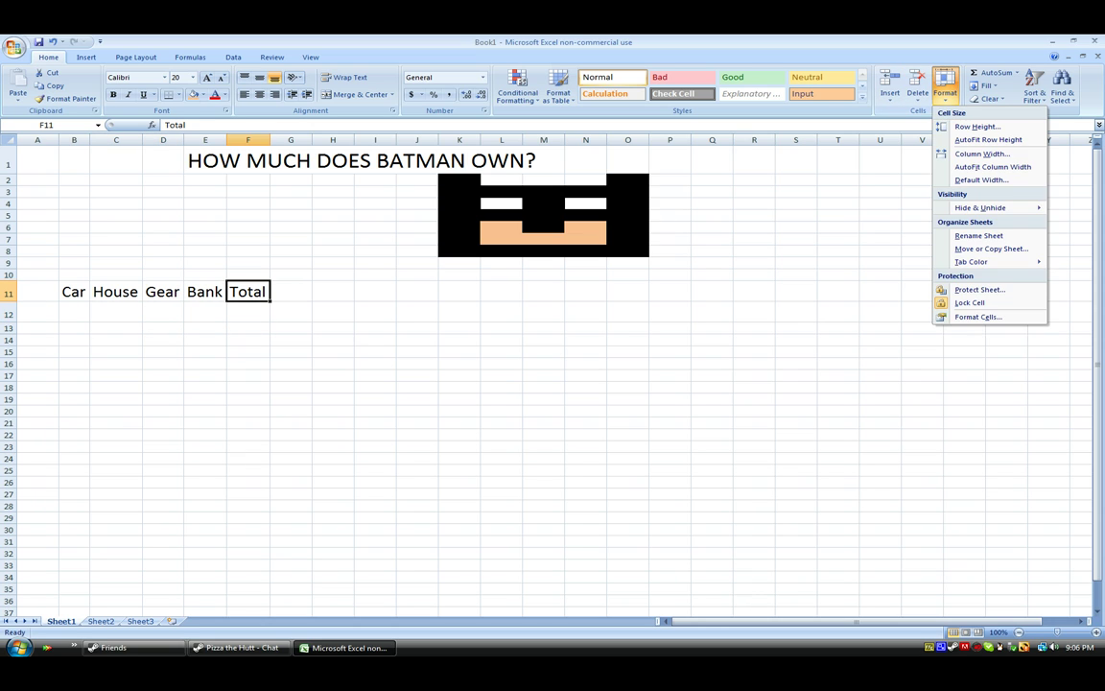
pyautogui.click(945, 87)
pyautogui.press('Left')
pyautogui.press('Left')
pyautogui.press('Left')
pyautogui.press('Down')
pyautogui.press('Left')
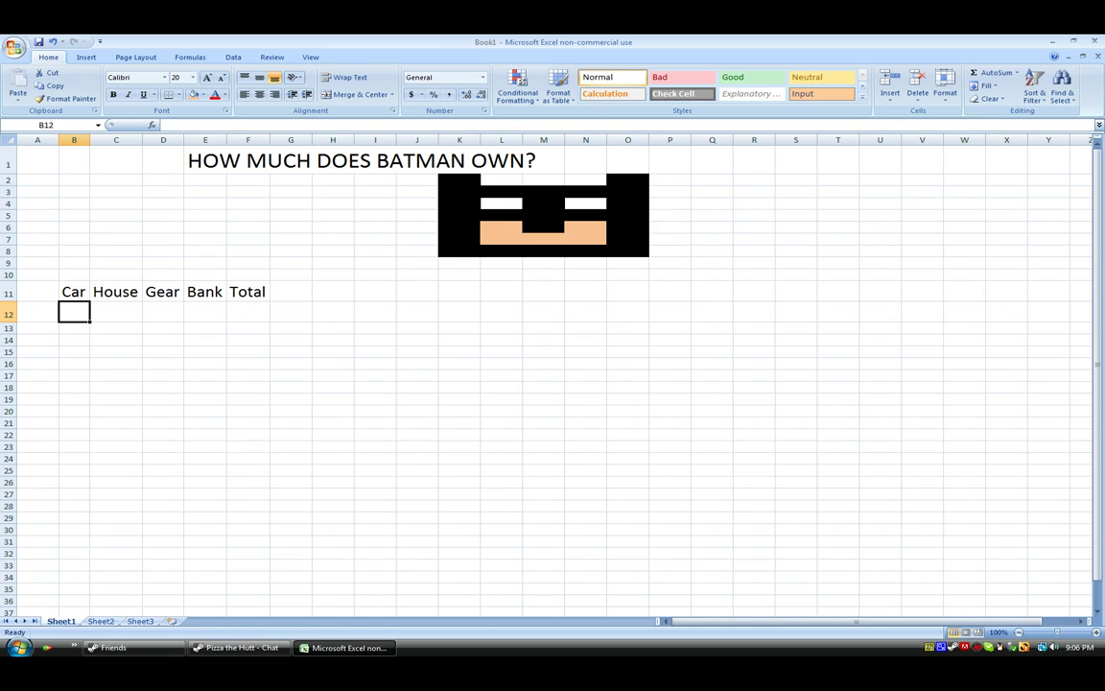
pyautogui.press('Right')
pyautogui.press('Right')
pyautogui.press('Right')
pyautogui.press('Left')
pyautogui.press('Left')
pyautogui.press('Left')
# Step: Apply the Accounting number format to cells B12 to F12 below the headings
pyautogui.hotkey('shift', 'Right')
pyautogui.hotkey('shift', 'Right')
pyautogui.hotkey('shift', 'Right')
pyautogui.hotkey('shift', 'Right')
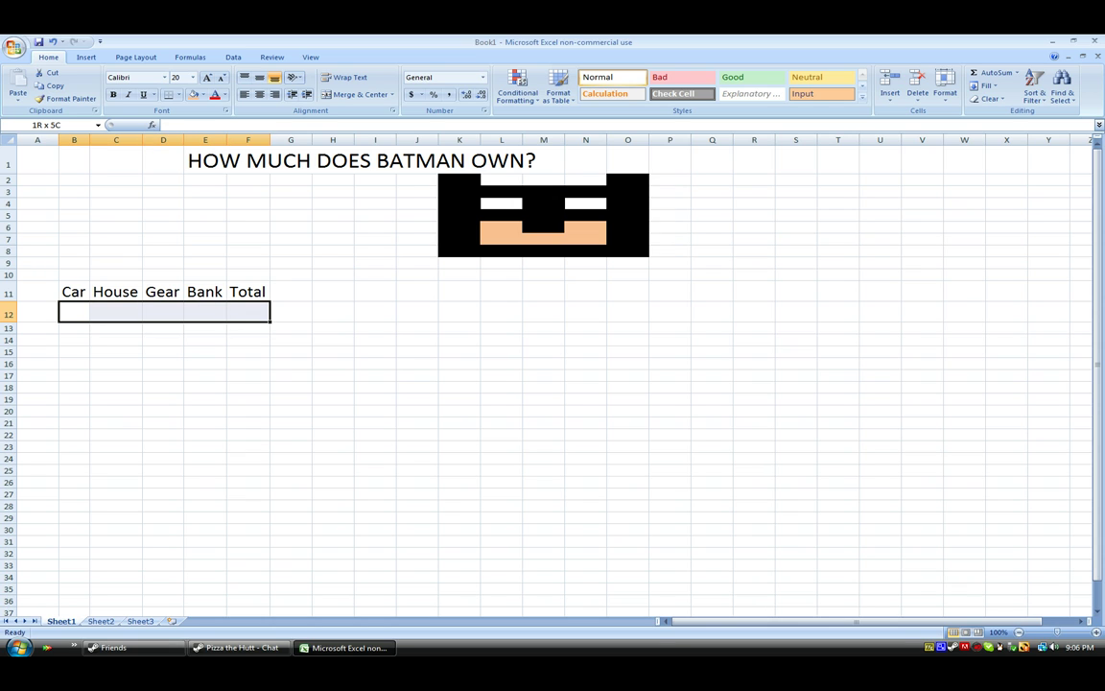
pyautogui.click(483, 77)
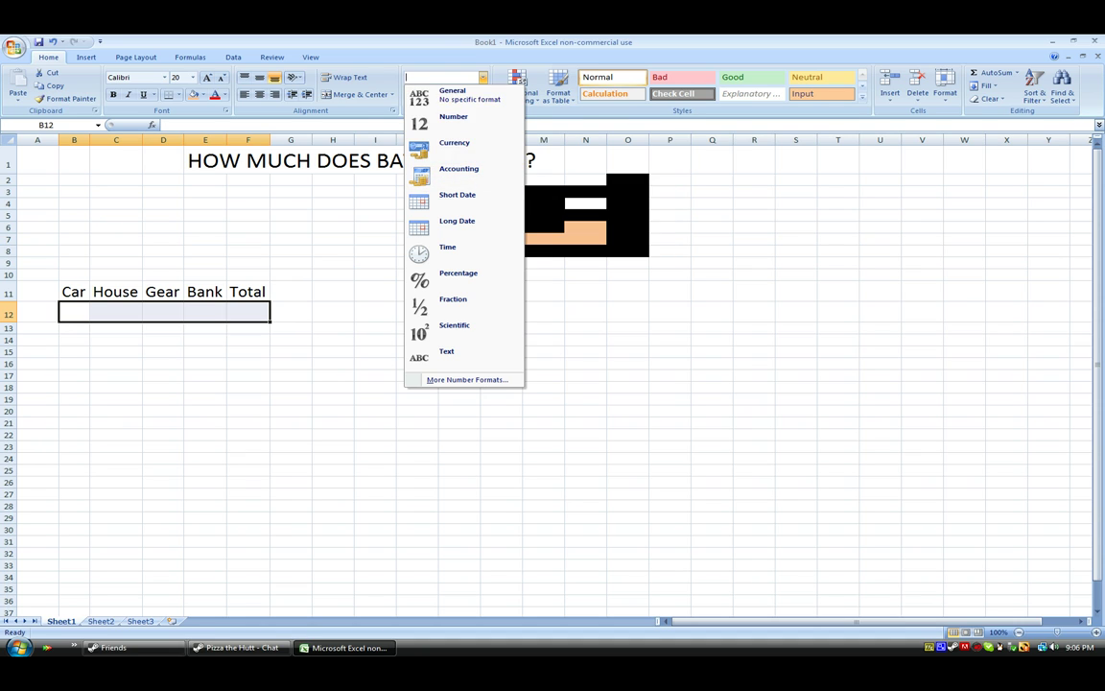
pyautogui.click(483, 77)
pyautogui.click(482, 77)
pyautogui.click(459, 169)
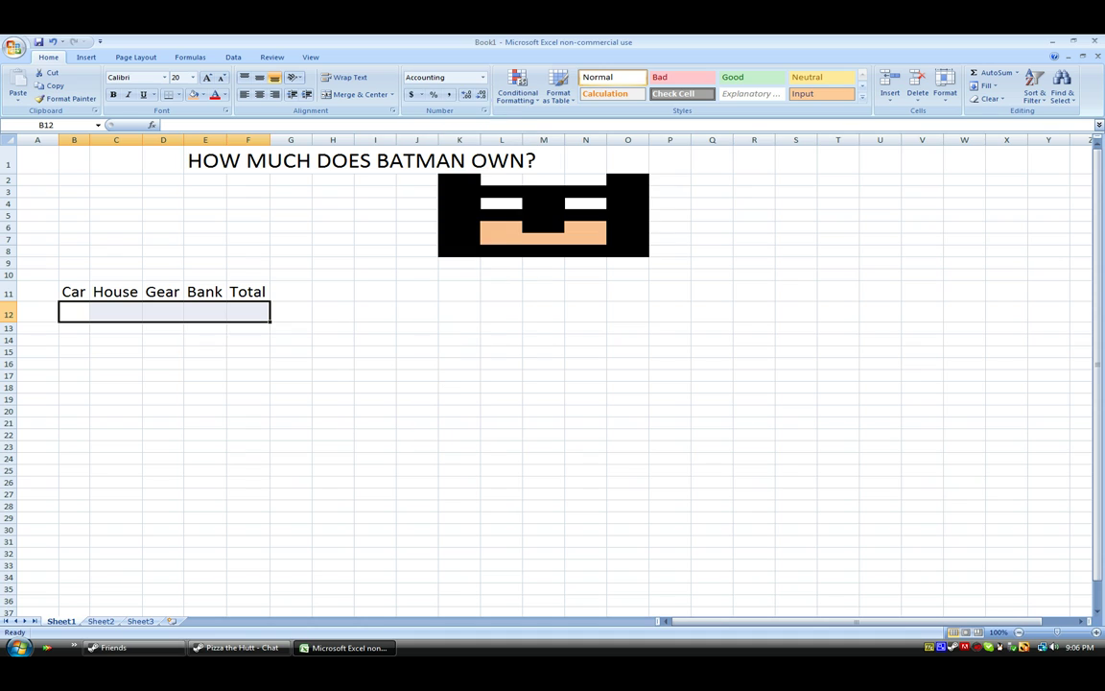
# Step: Enter 200000 in cell B12 under the Car heading
pyautogui.click(74, 312)
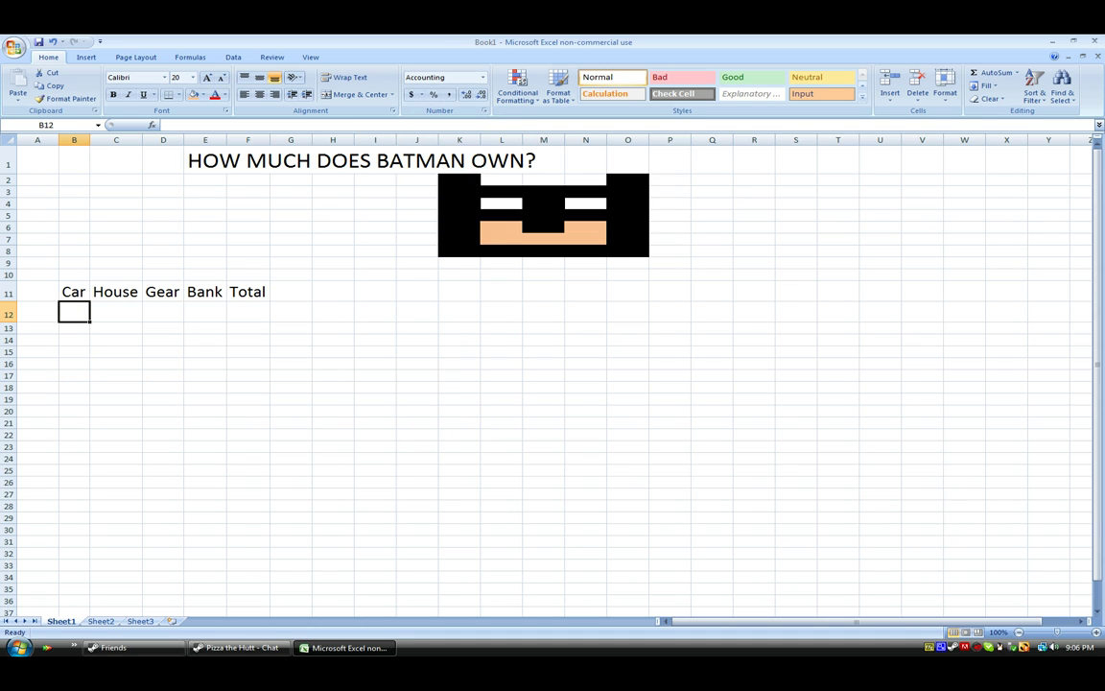
pyautogui.write('200000')
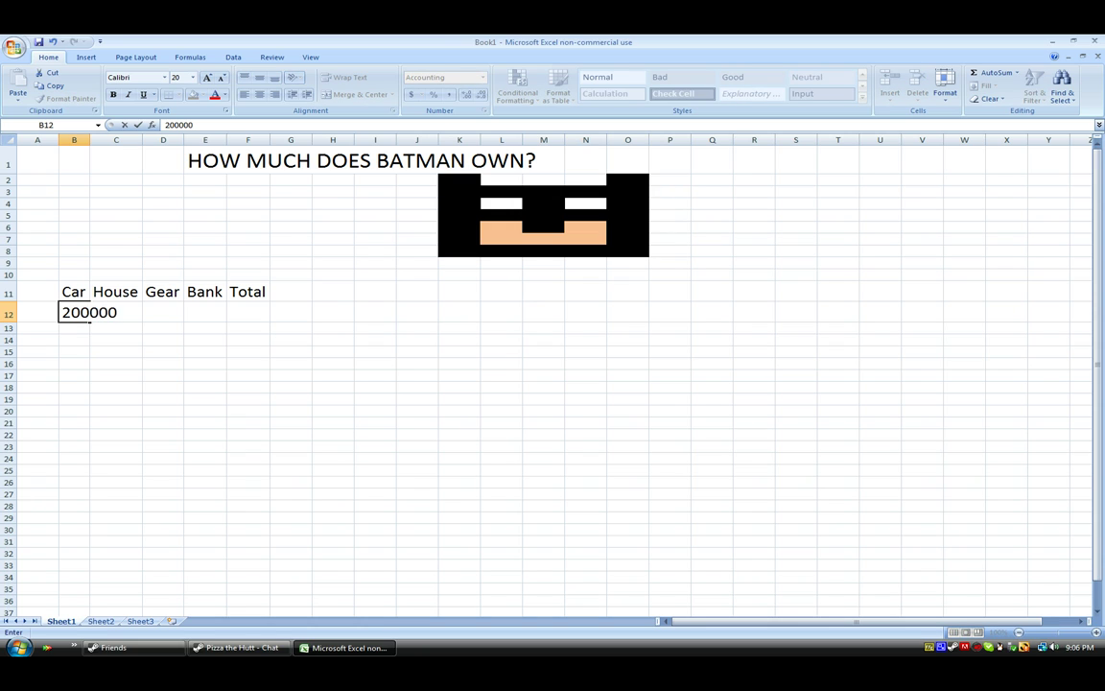
pyautogui.press('Return')
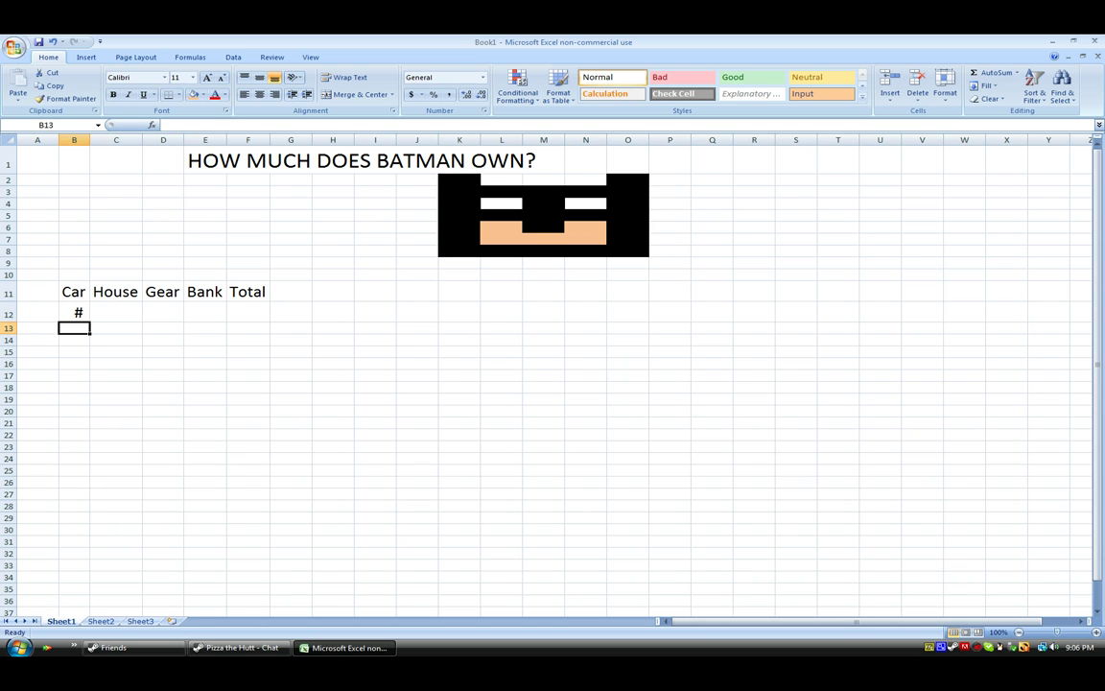
# Step: Apply the dollar accounting style to B12, then replace its contents with a fresh entry of 200000
pyautogui.click(116, 313)
pyautogui.click(74, 312)
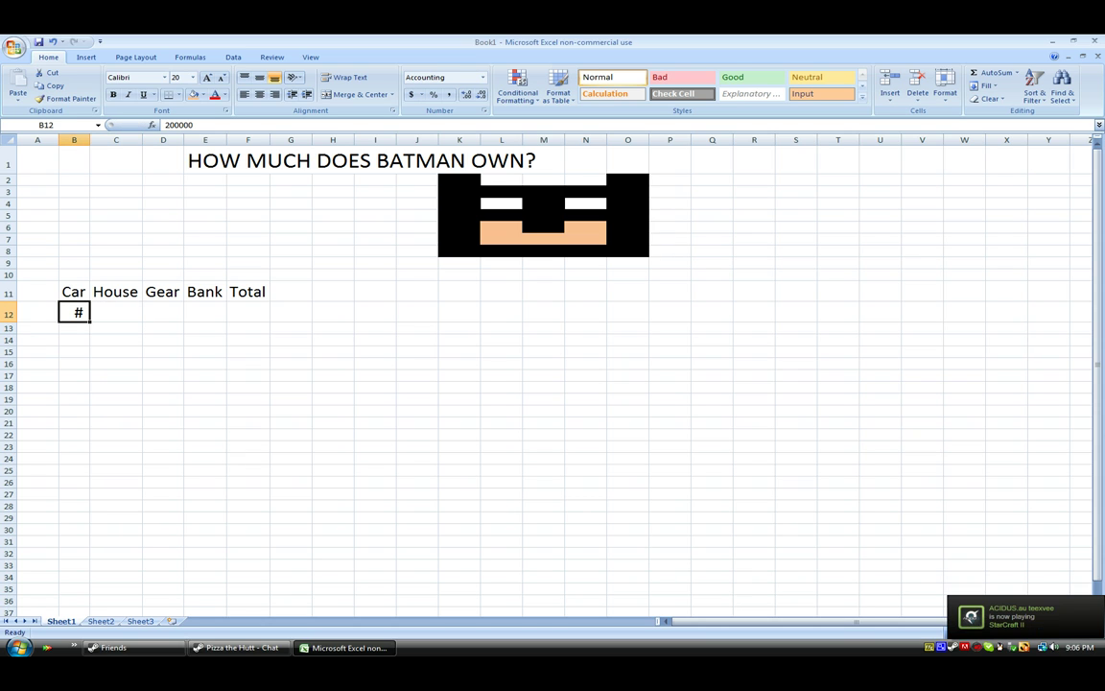
pyautogui.click(412, 94)
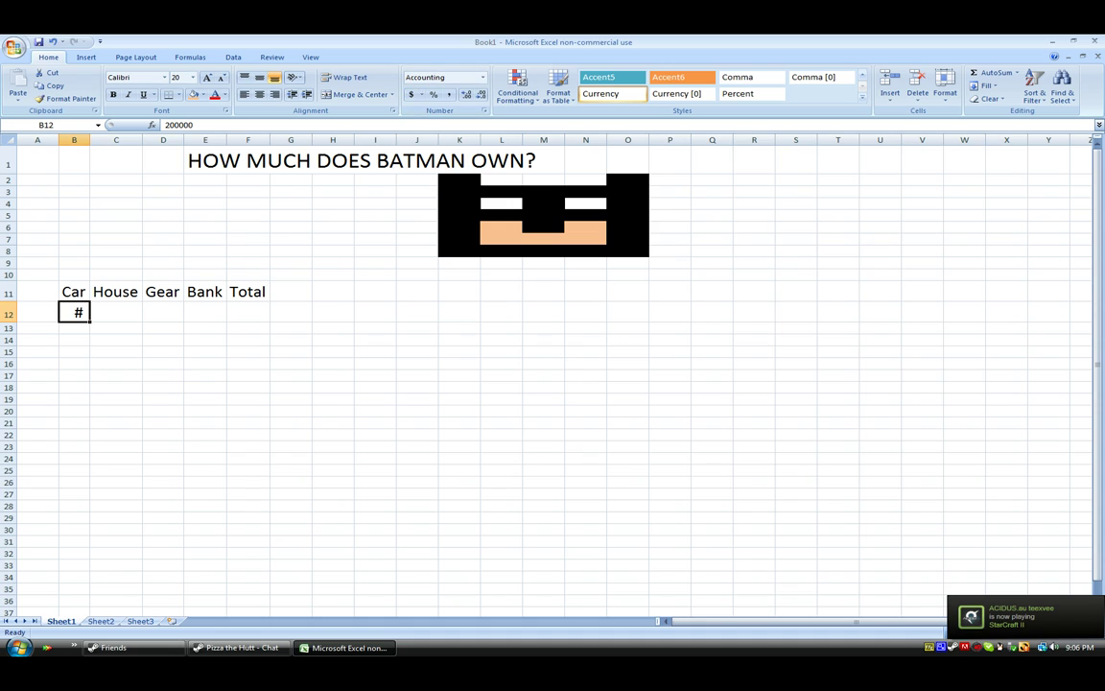
pyautogui.press('Delete')
pyautogui.write('200000')
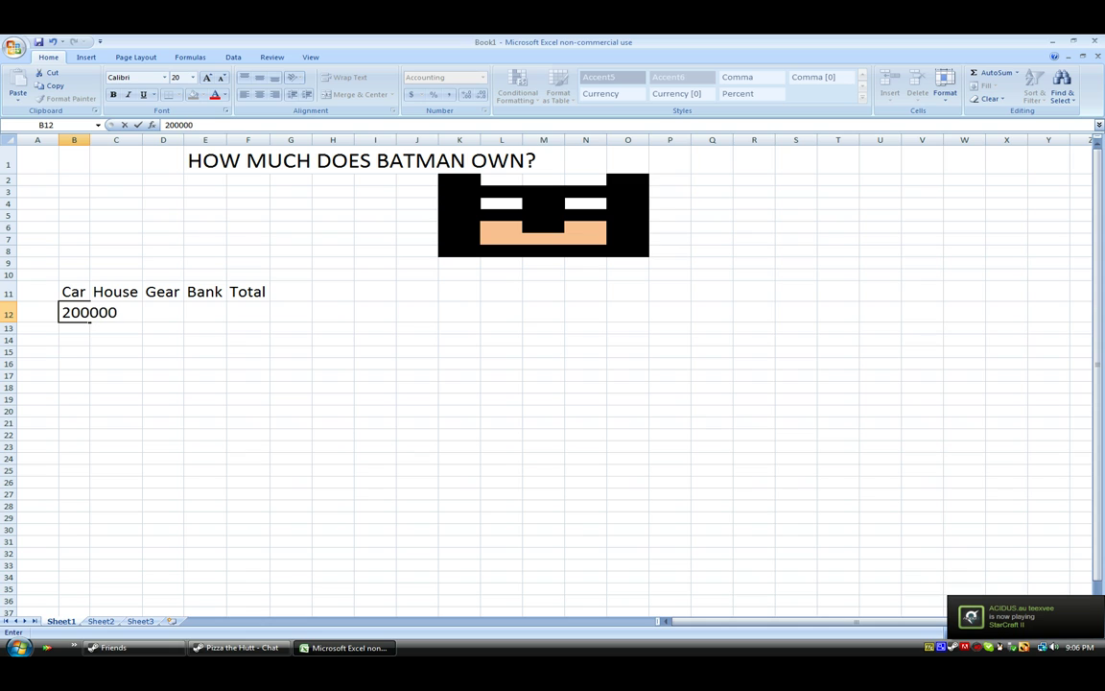
pyautogui.press('Return')
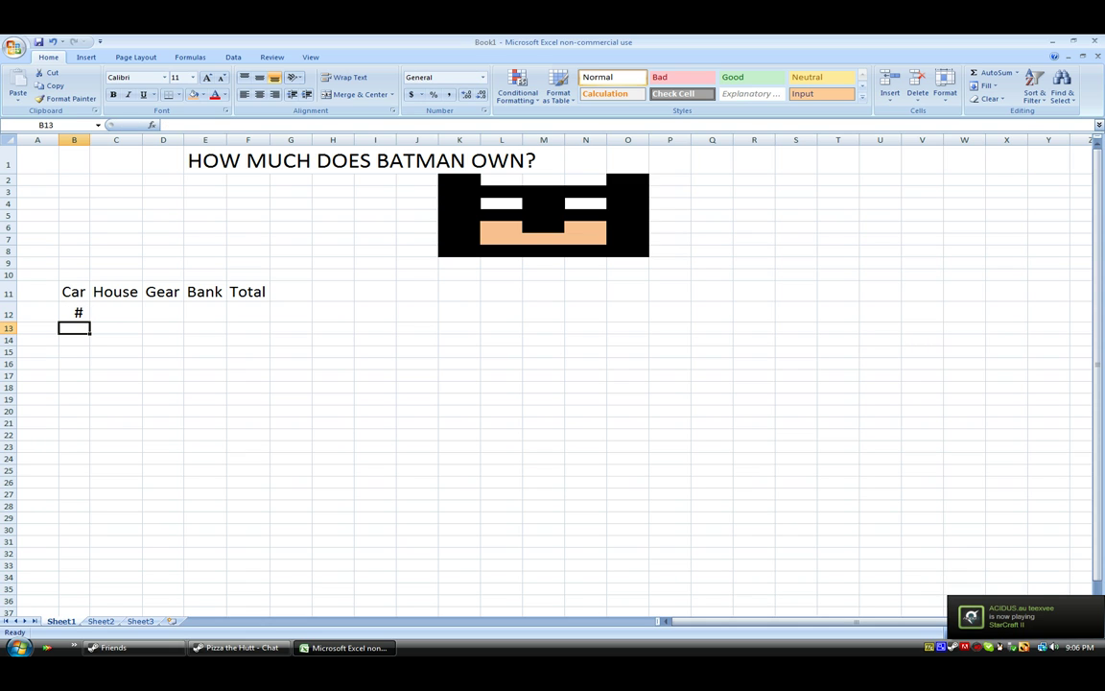
pyautogui.click(116, 312)
pyautogui.moveTo(74, 312); pyautogui.dragTo(116, 312)
pyautogui.click(117, 312)
pyautogui.click(74, 312)
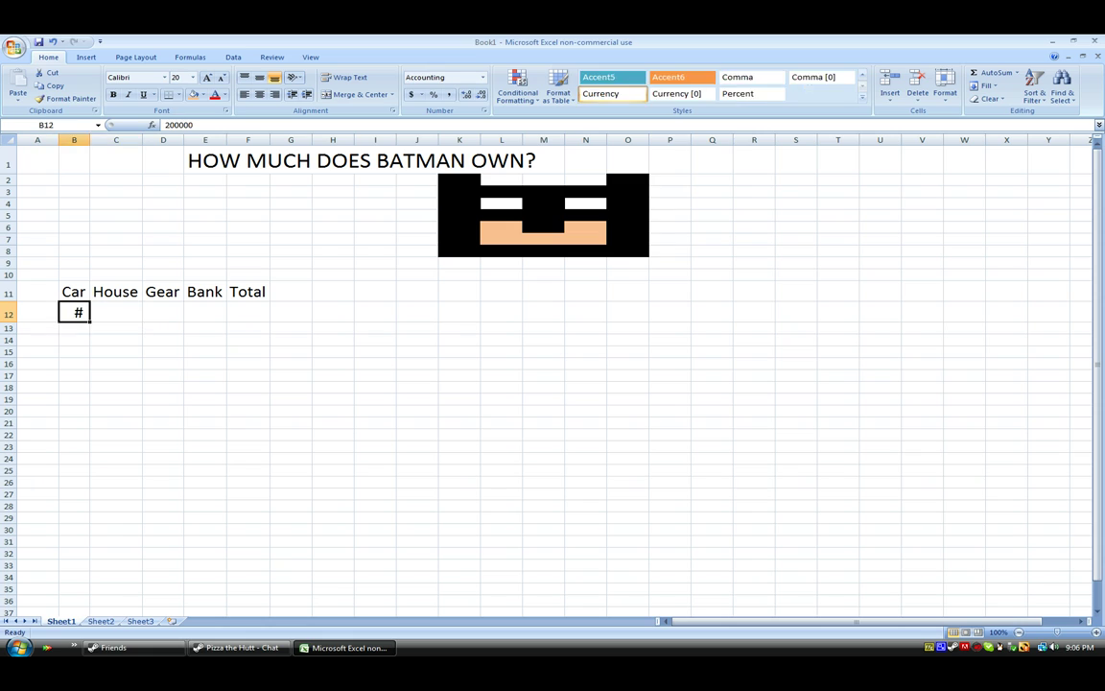
# Step: Enter 5000000 for House in C12, 0.02 for Gear in D12 and 50000000 for Bank in E12
pyautogui.click(116, 312)
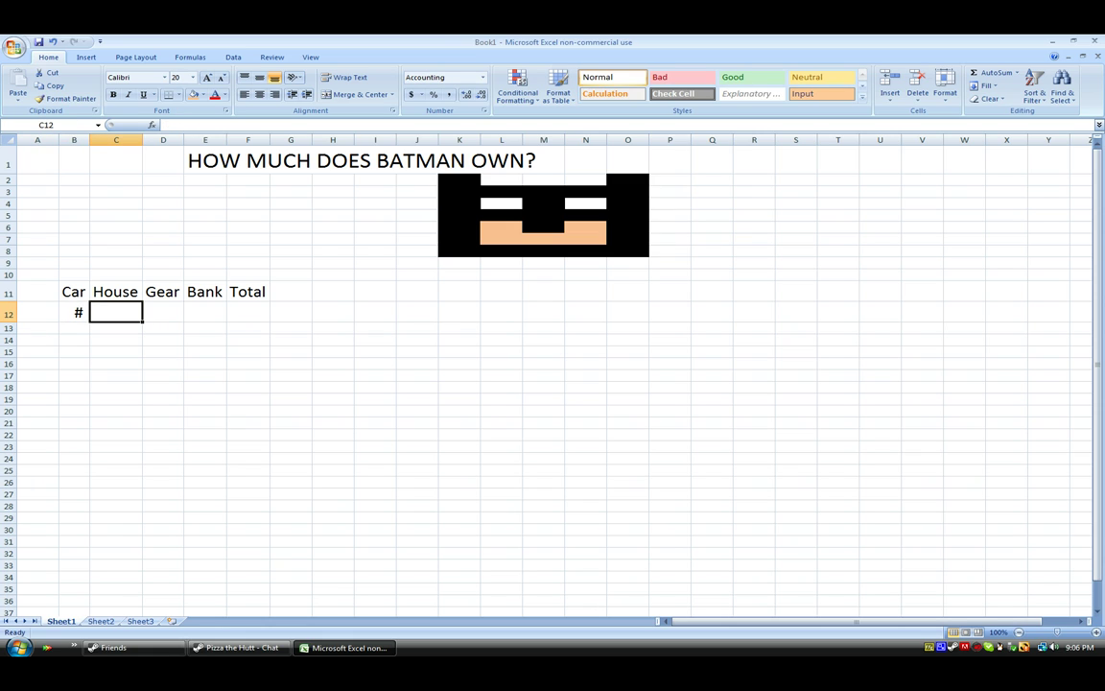
pyautogui.write('55000000')
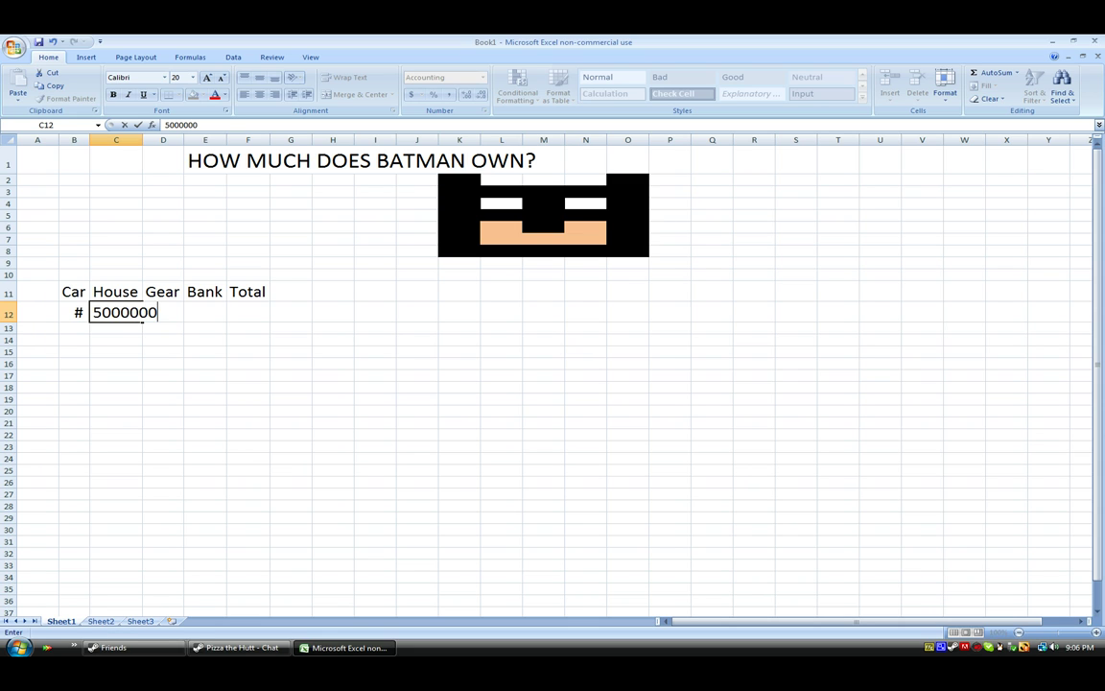
pyautogui.press('Tab')
pyautogui.write('0.02')
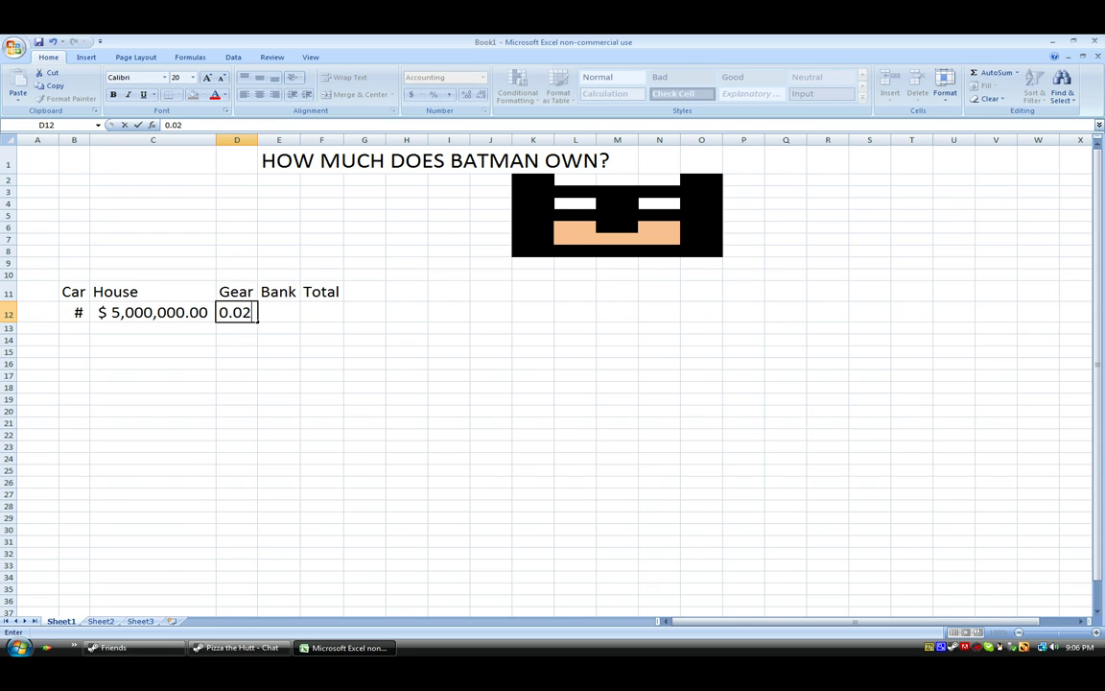
pyautogui.press('Tab')
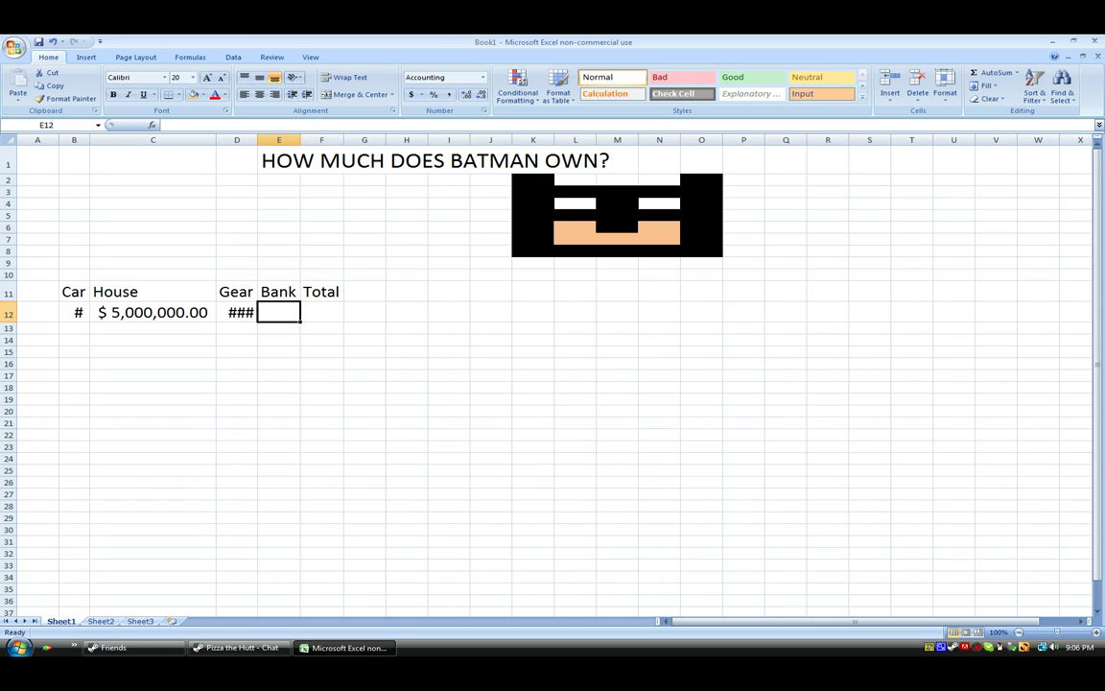
pyautogui.write('50')
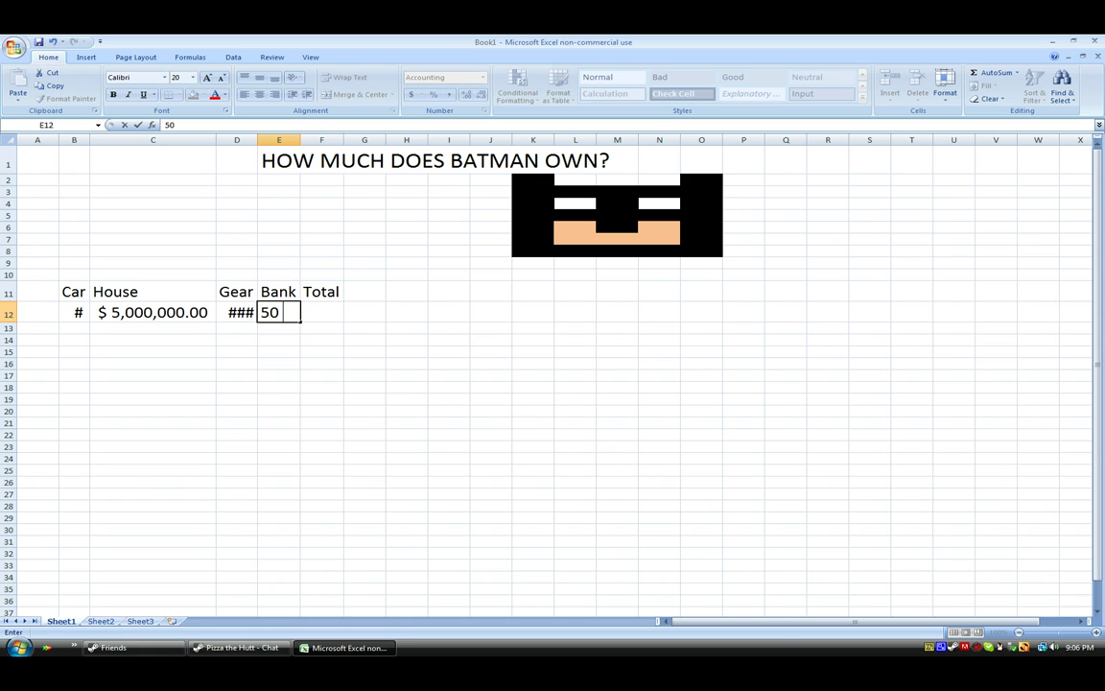
pyautogui.write('000000')
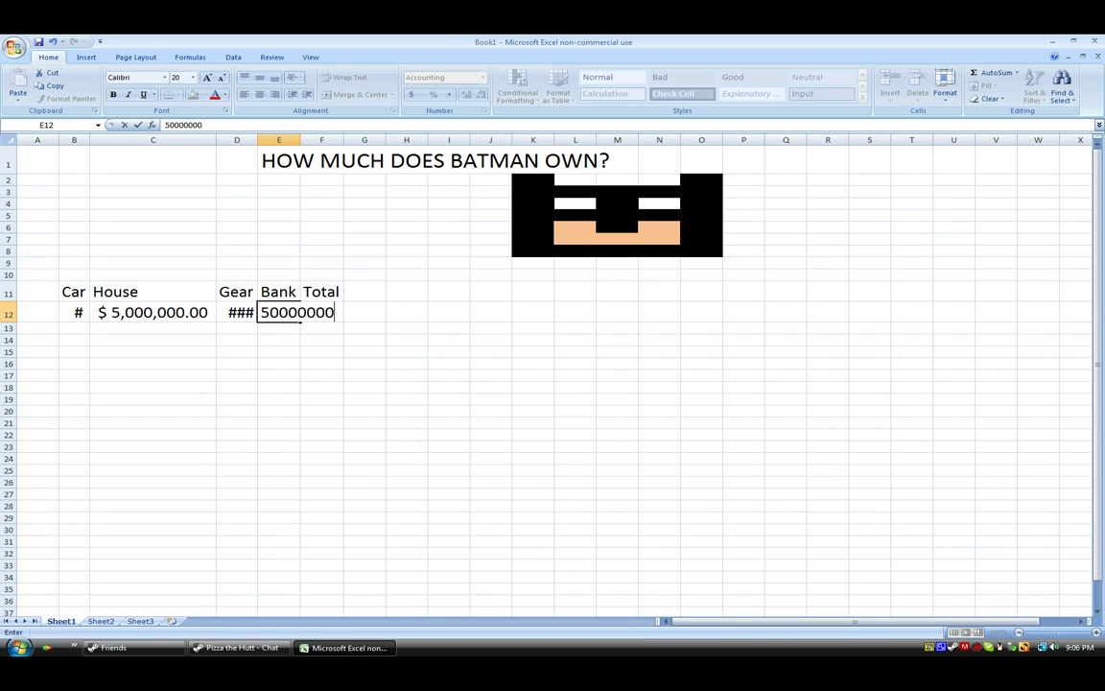
pyautogui.press('Tab')
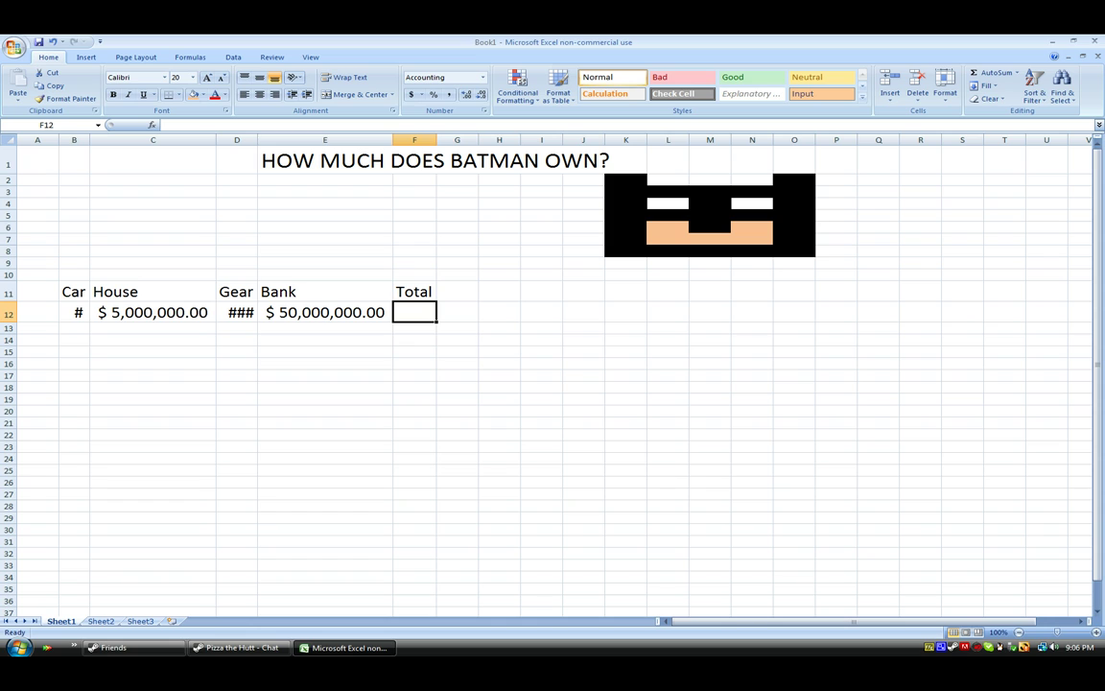
# Step: Autofit the column widths to the contents of cells B12 to F12
pyautogui.click(326, 312)
pyautogui.moveTo(74, 312); pyautogui.dragTo(413, 312)
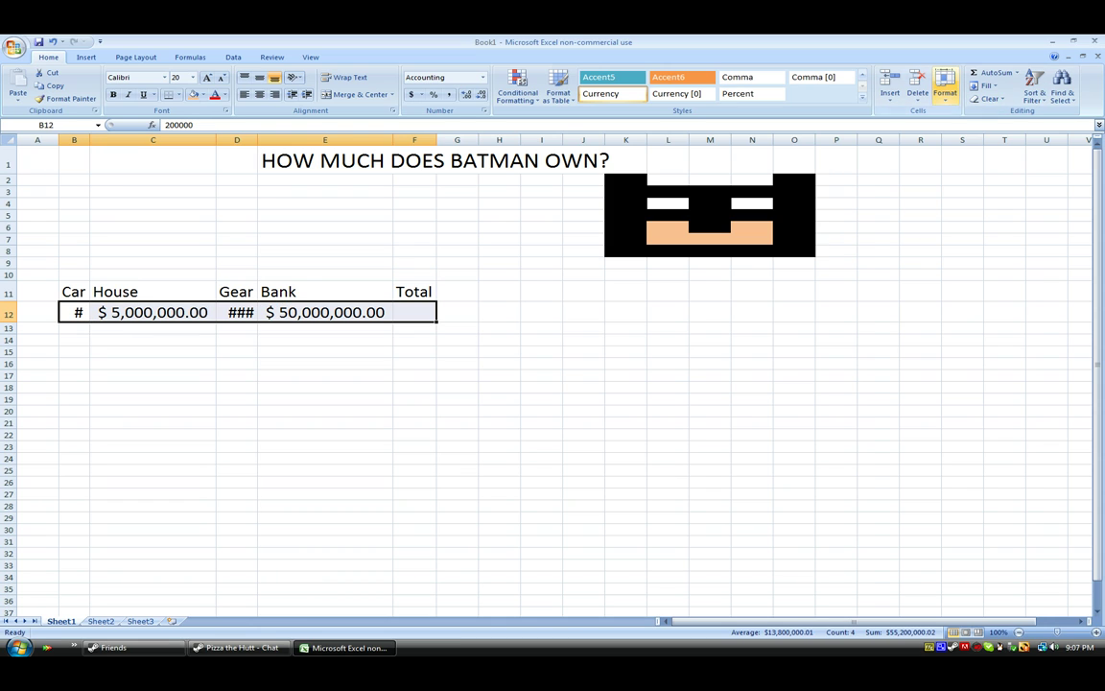
pyautogui.click(945, 85)
pyautogui.click(892, 150)
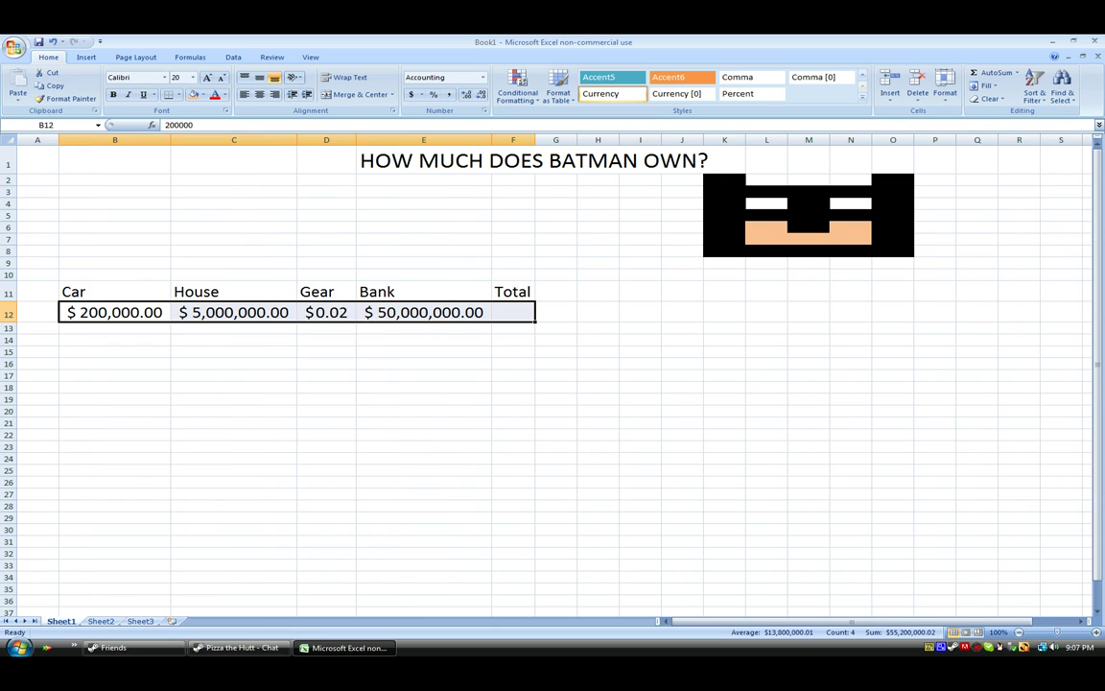
pyautogui.click(513, 313)
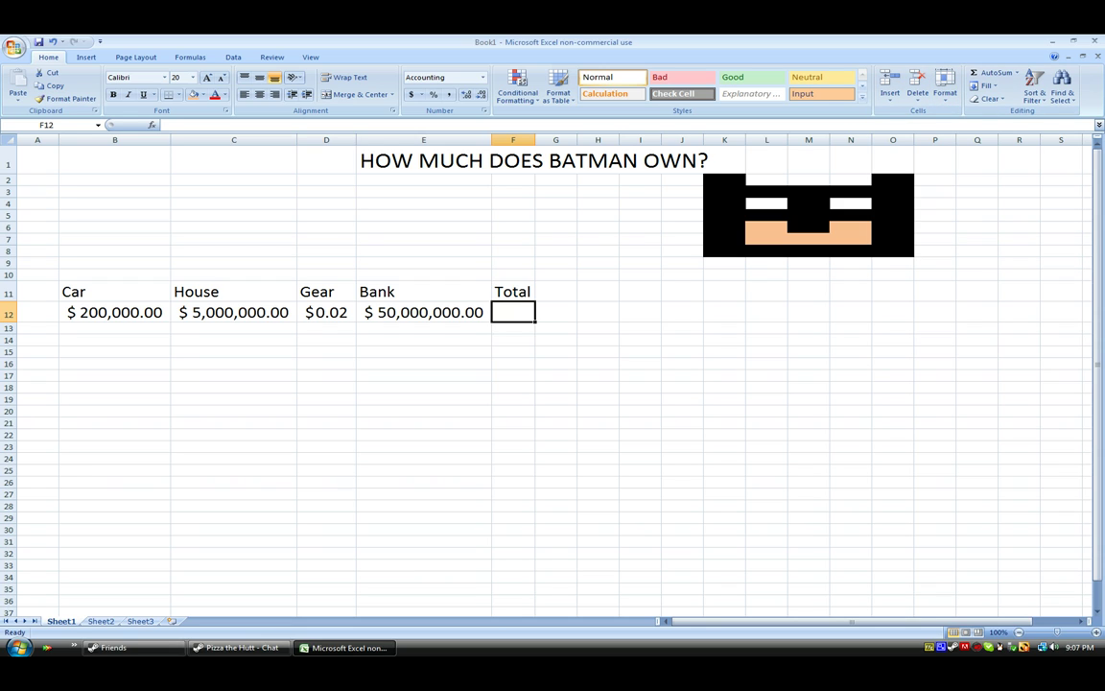
pyautogui.click(424, 313)
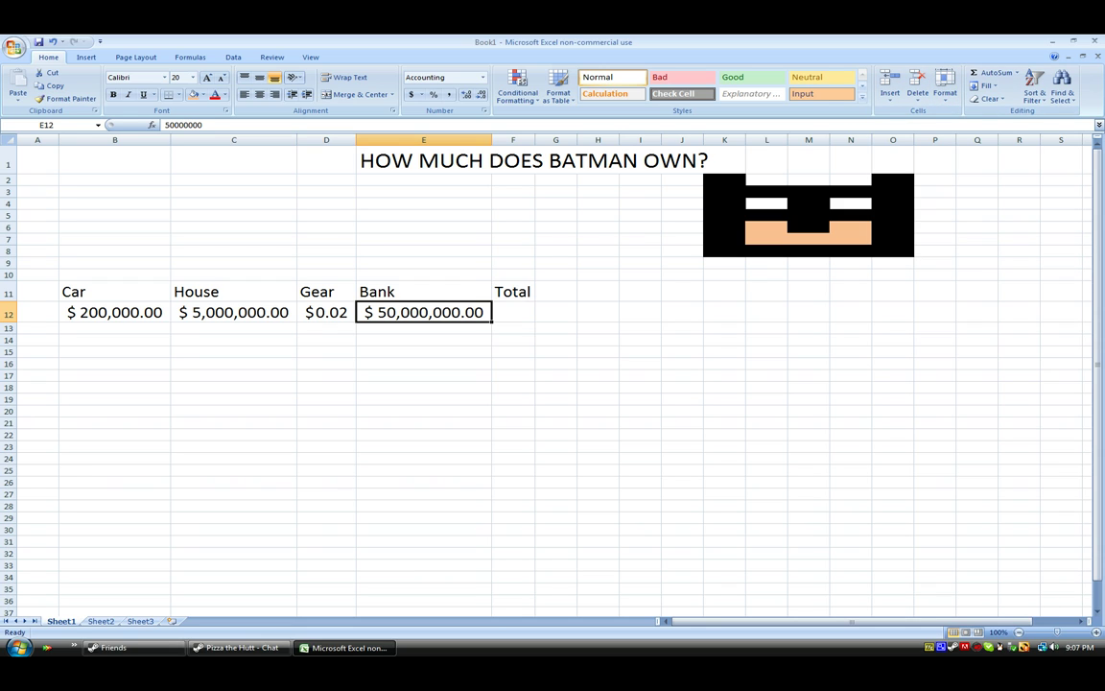
pyautogui.click(327, 312)
pyautogui.click(114, 313)
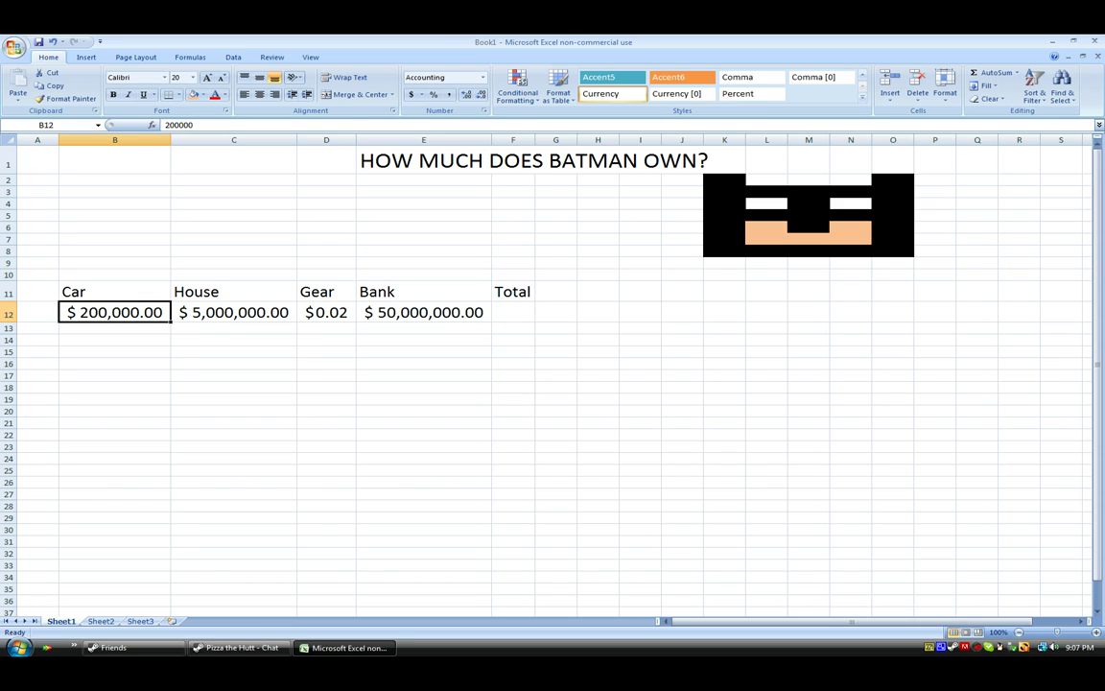
pyautogui.click(233, 312)
pyautogui.click(114, 313)
pyautogui.hotkey('shift', 'Right')
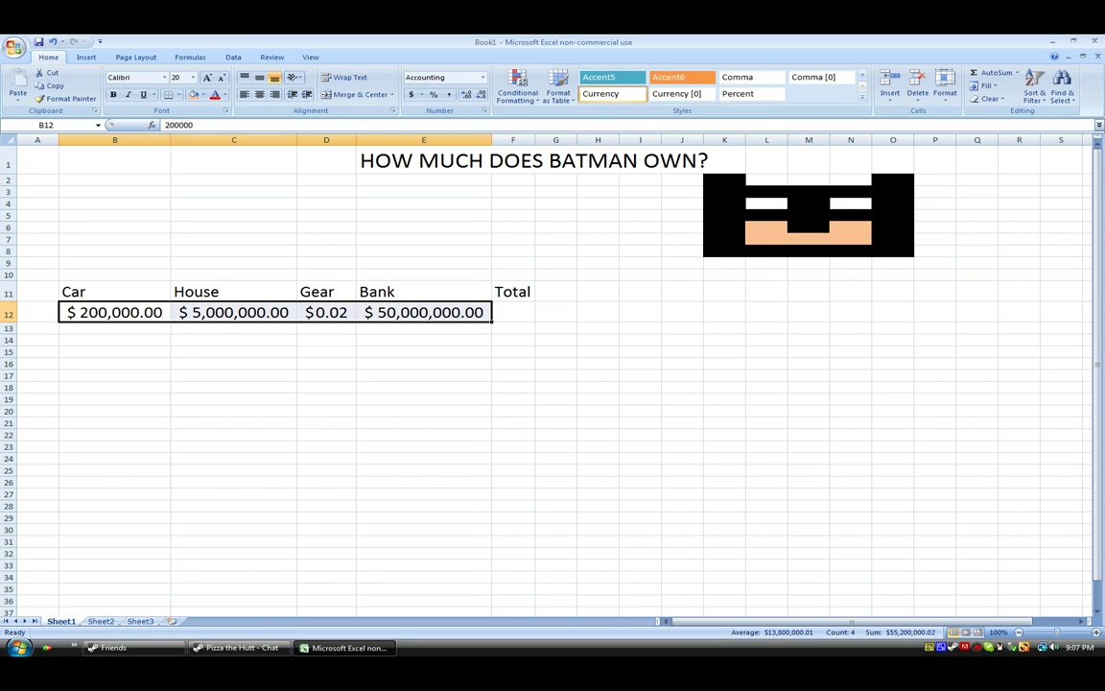
# Step: Total the car, house, gear and bank values in F12 with an AutoSum formula over B12:E12
pyautogui.click(513, 312)
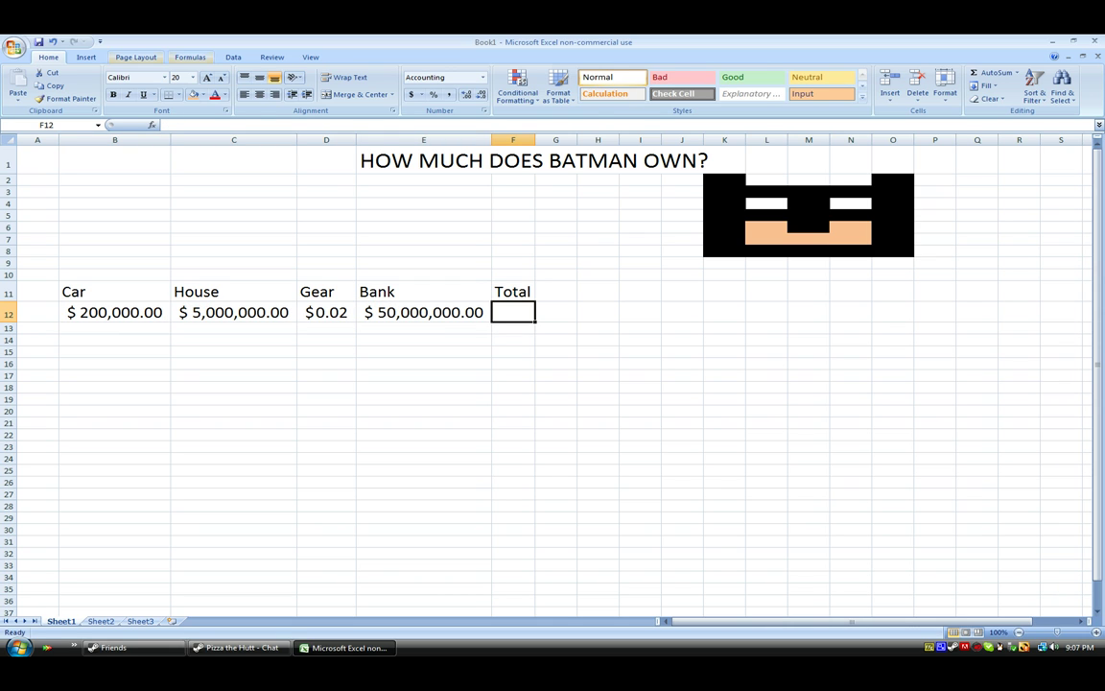
pyautogui.click(190, 57)
pyautogui.click(60, 81)
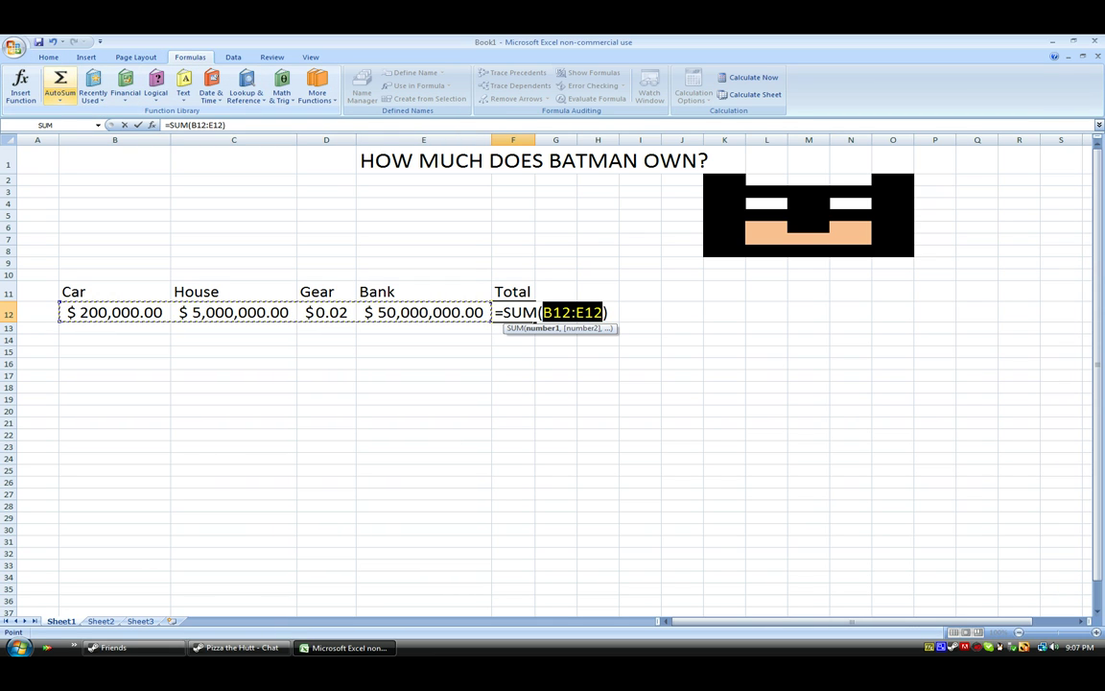
pyautogui.moveTo(115, 312); pyautogui.dragTo(424, 314)
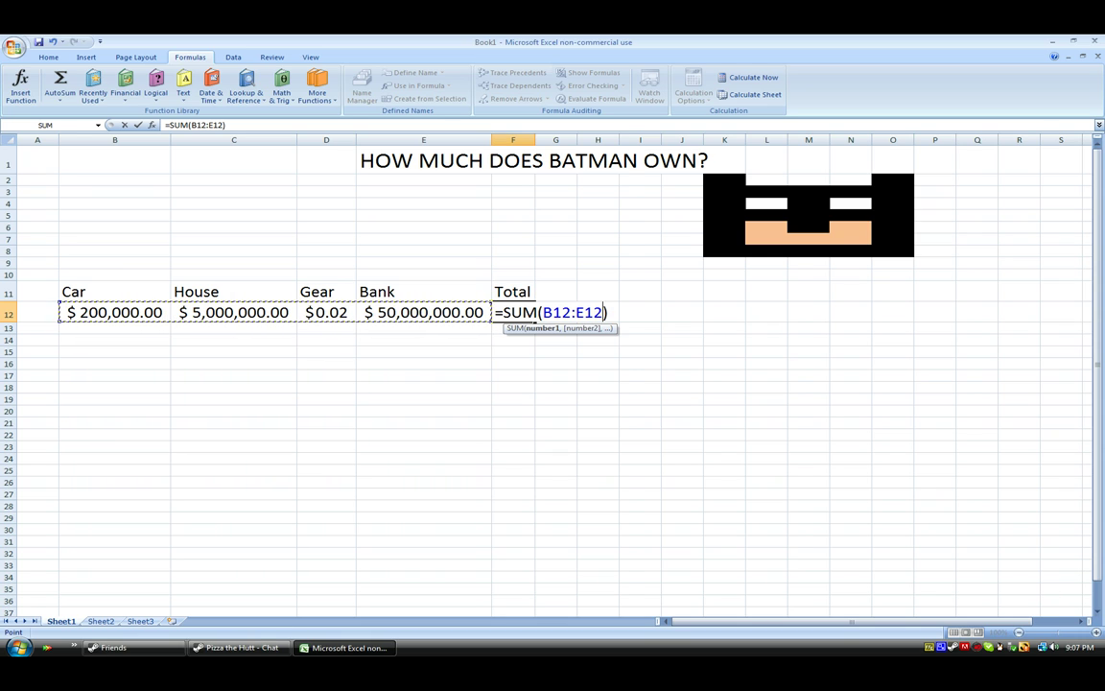
pyautogui.press('Return')
pyautogui.click(560, 312)
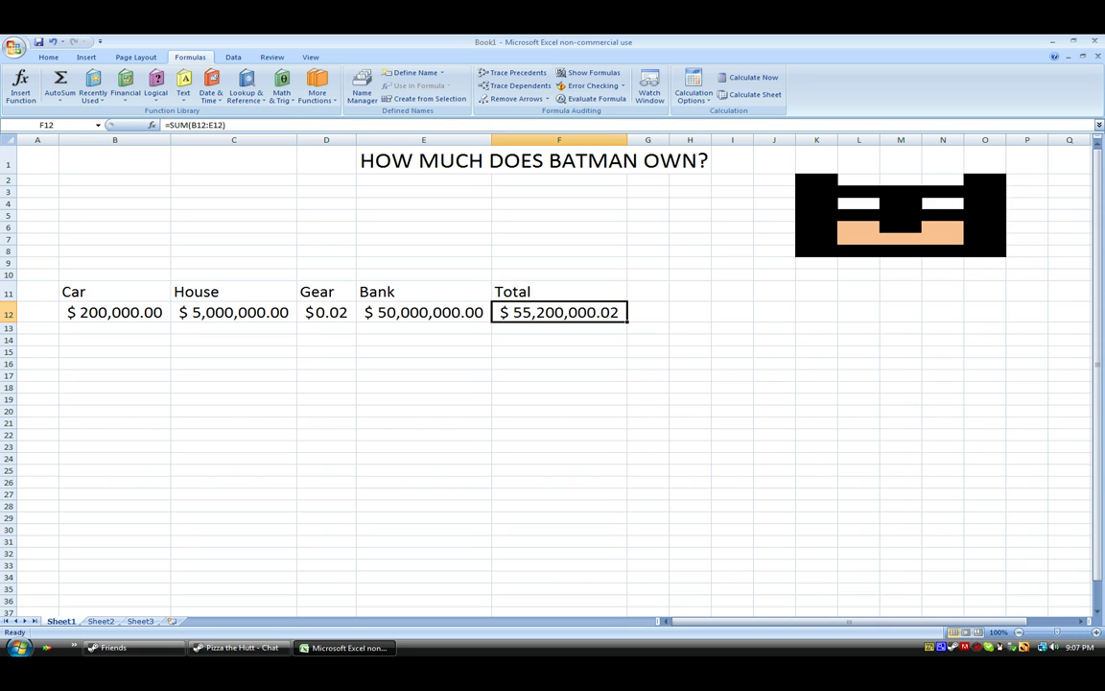
pyautogui.press('Up')
pyautogui.press('Left')
pyautogui.press('Left')
pyautogui.press('Left')
pyautogui.press('Left')
pyautogui.press('Left')
pyautogui.press('Down')
pyautogui.press('Right')
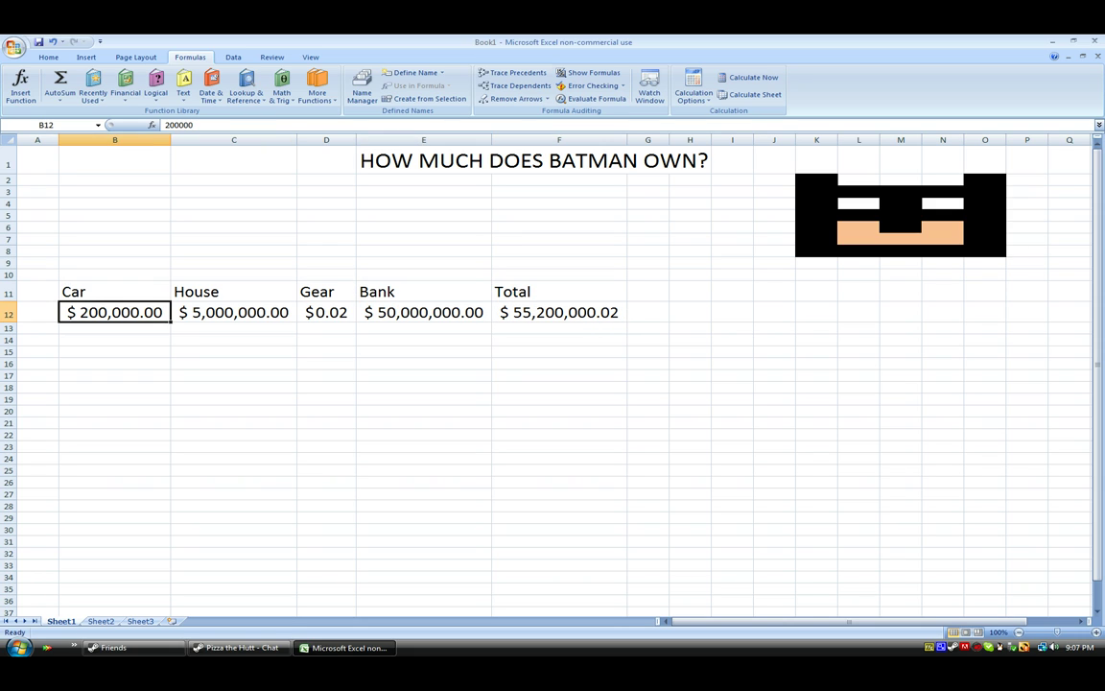
pyautogui.press('Right')
pyautogui.press('Down')
pyautogui.press('Left')
pyautogui.press('Up')
pyautogui.press('Right')
pyautogui.press('Down')
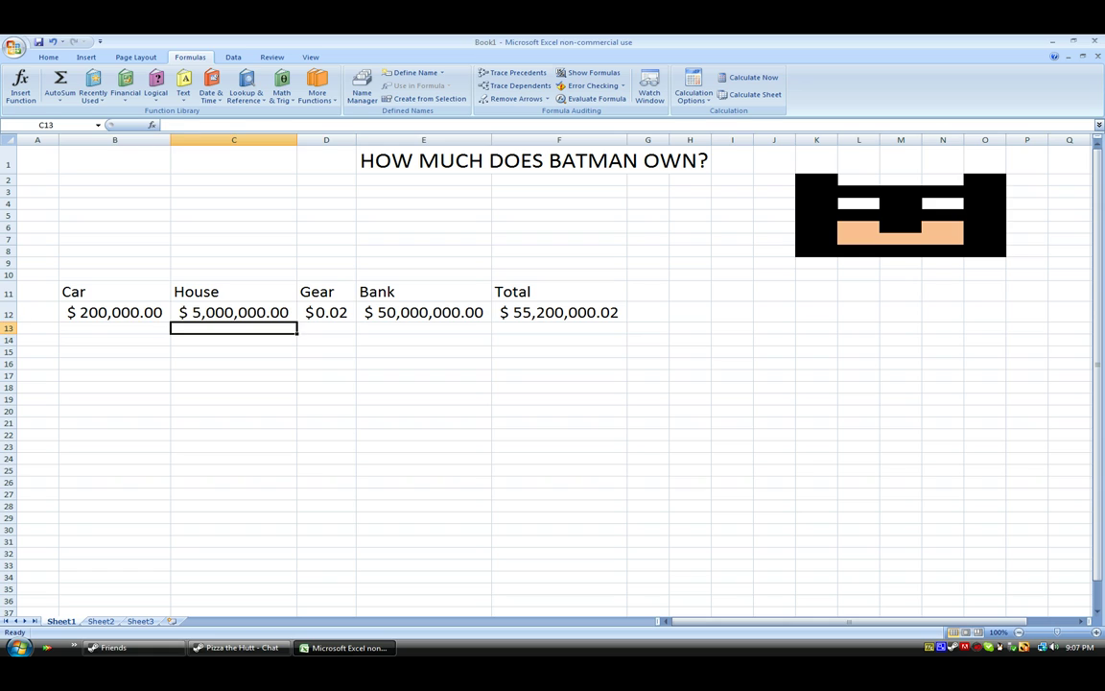
pyautogui.press('Up')
pyautogui.press('Right')
pyautogui.press('Right')
pyautogui.press('Right')
pyautogui.press('Up')
pyautogui.press('Left')
pyautogui.press('Left')
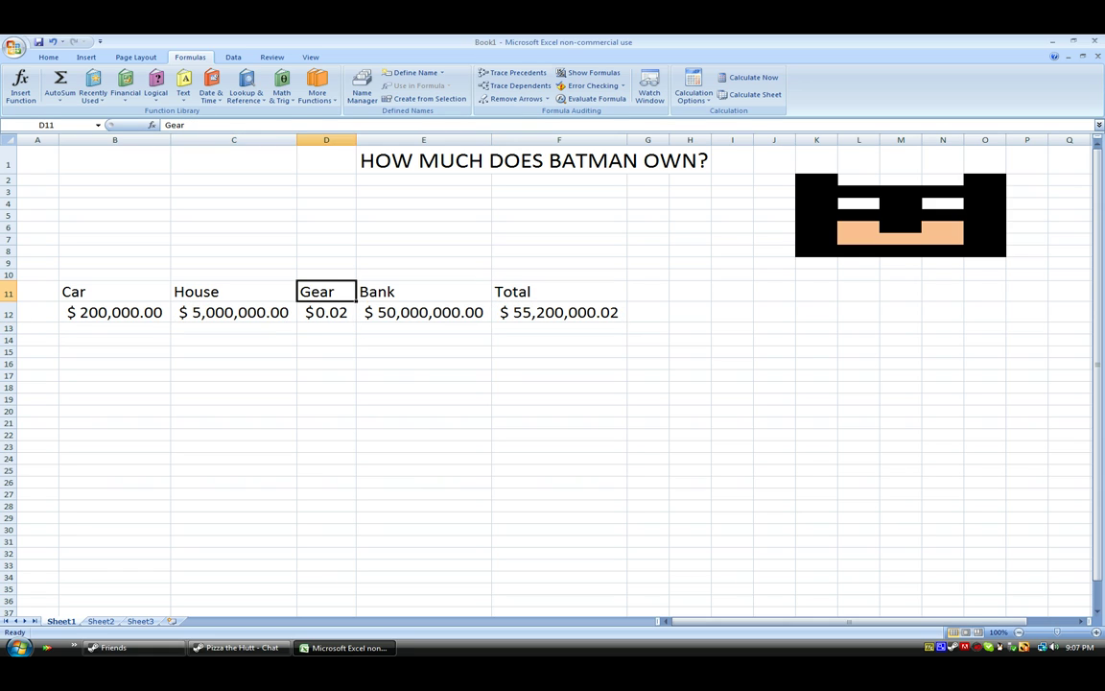
pyautogui.press('Left')
pyautogui.press('Left')
pyautogui.press('Down')
pyautogui.press('Down')
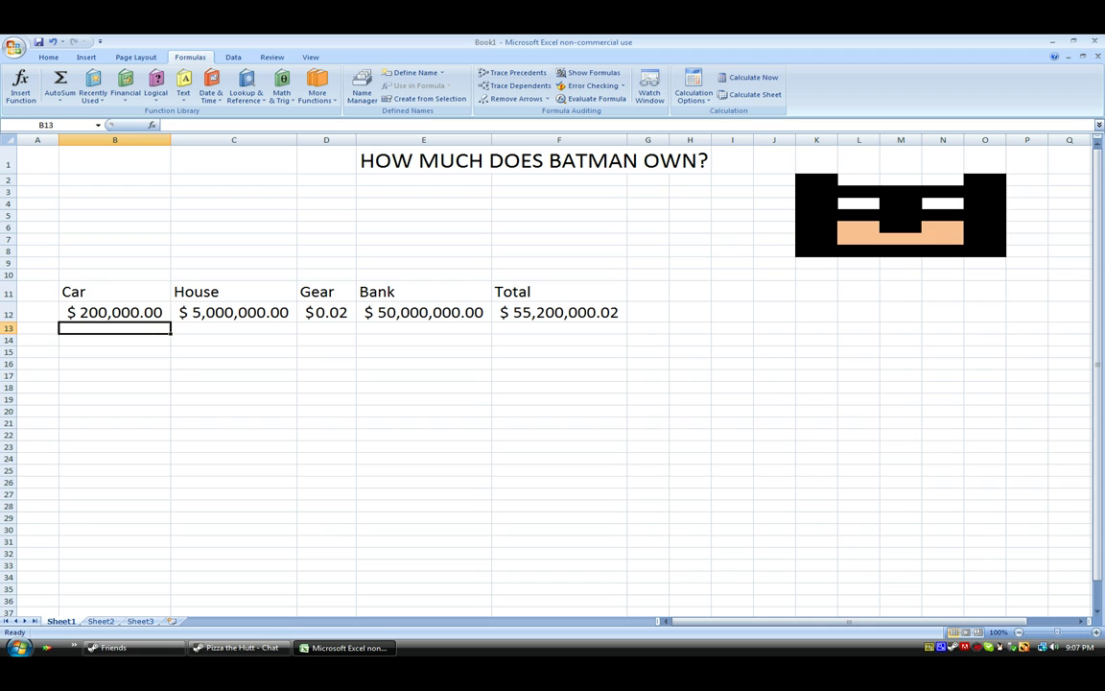
pyautogui.press('Down')
pyautogui.click(135, 57)
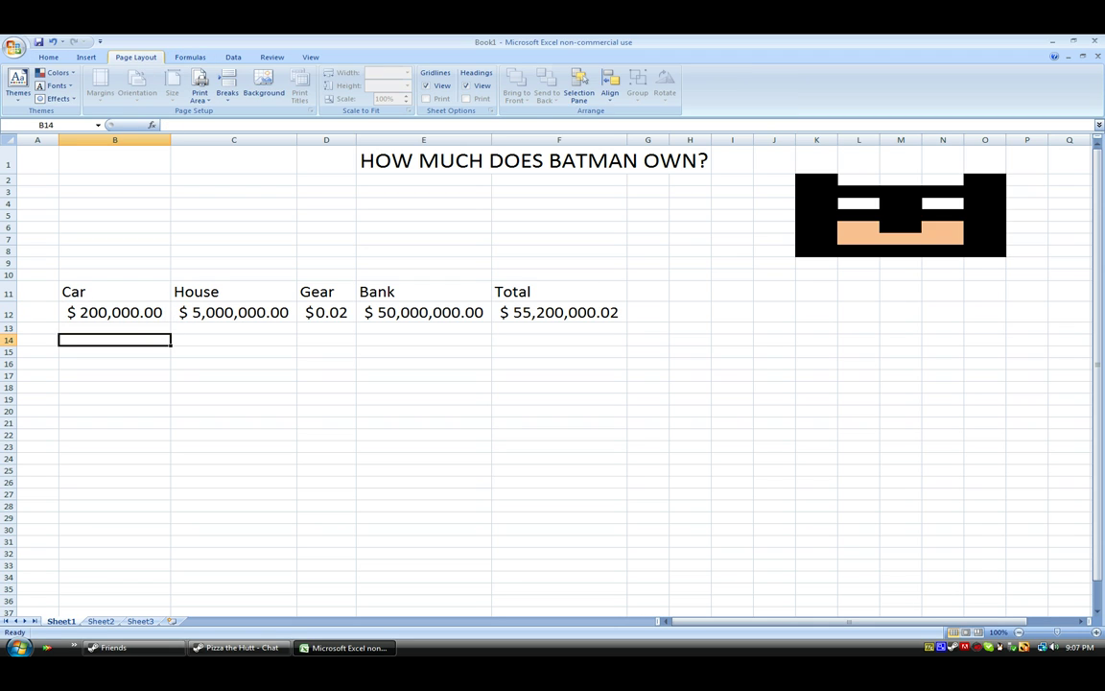
pyautogui.hotkey('alt', 'n')
pyautogui.hotkey('alt', 'm')
pyautogui.hotkey('alt', 'a')
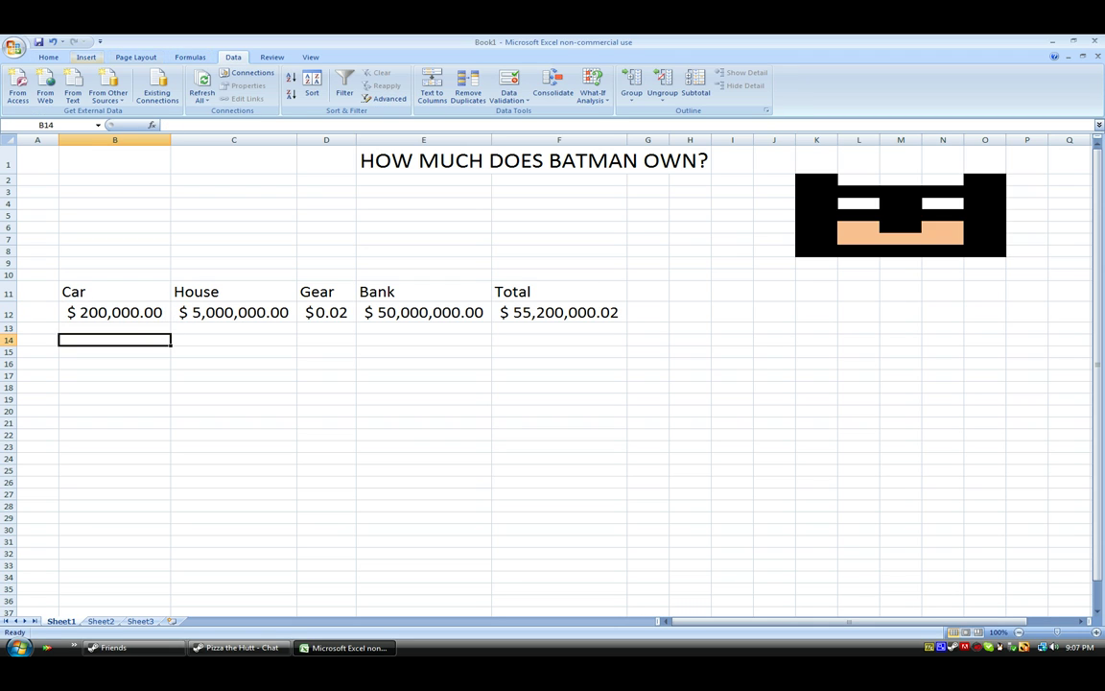
# Step: Insert a line chart of the headings and values in B11:F12 and place it below the Batman mask
pyautogui.press('Up')
pyautogui.press('Up')
pyautogui.press('Up')
pyautogui.press('Left')
pyautogui.press('Right')
pyautogui.hotkey('shift', 'Right')
pyautogui.hotkey('shift', 'Right')
pyautogui.hotkey('shift', 'Right')
pyautogui.hotkey('shift', 'Right')
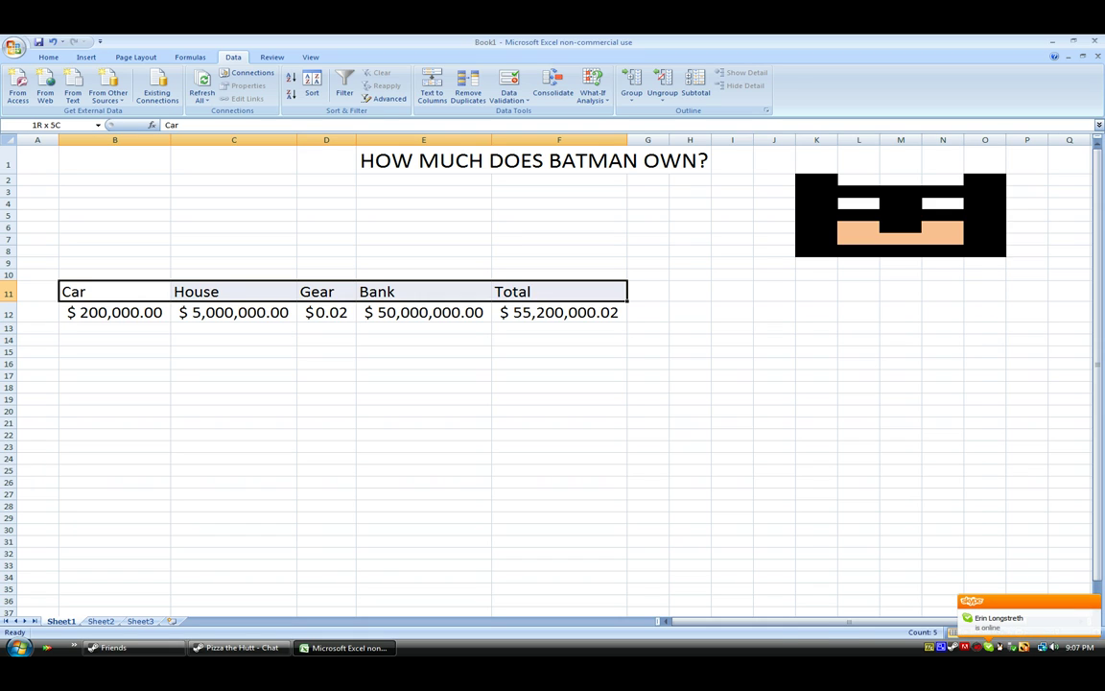
pyautogui.hotkey('shift', 'Down')
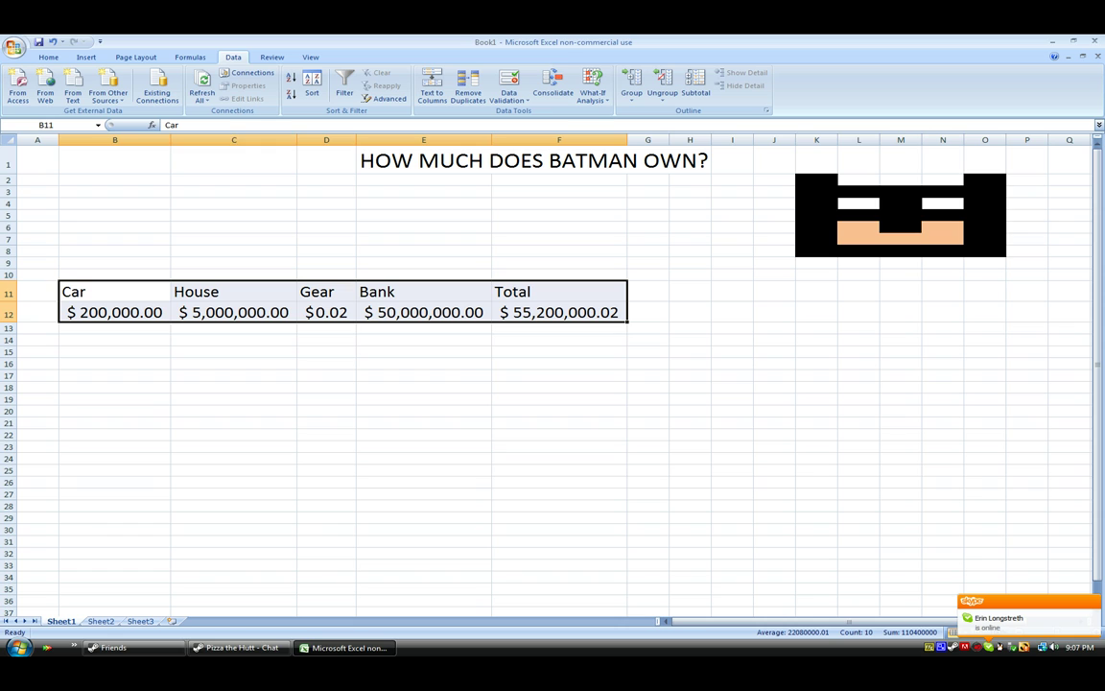
pyautogui.hotkey('alt', 'p')
pyautogui.hotkey('alt', 'm')
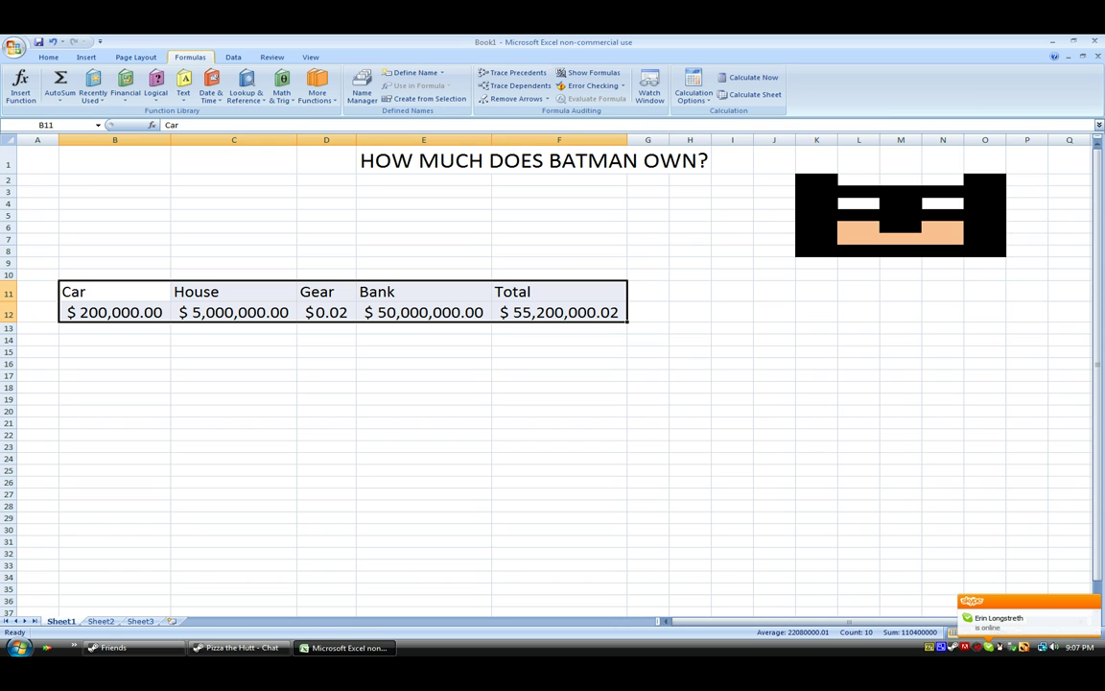
pyautogui.hotkey('alt', 'n')
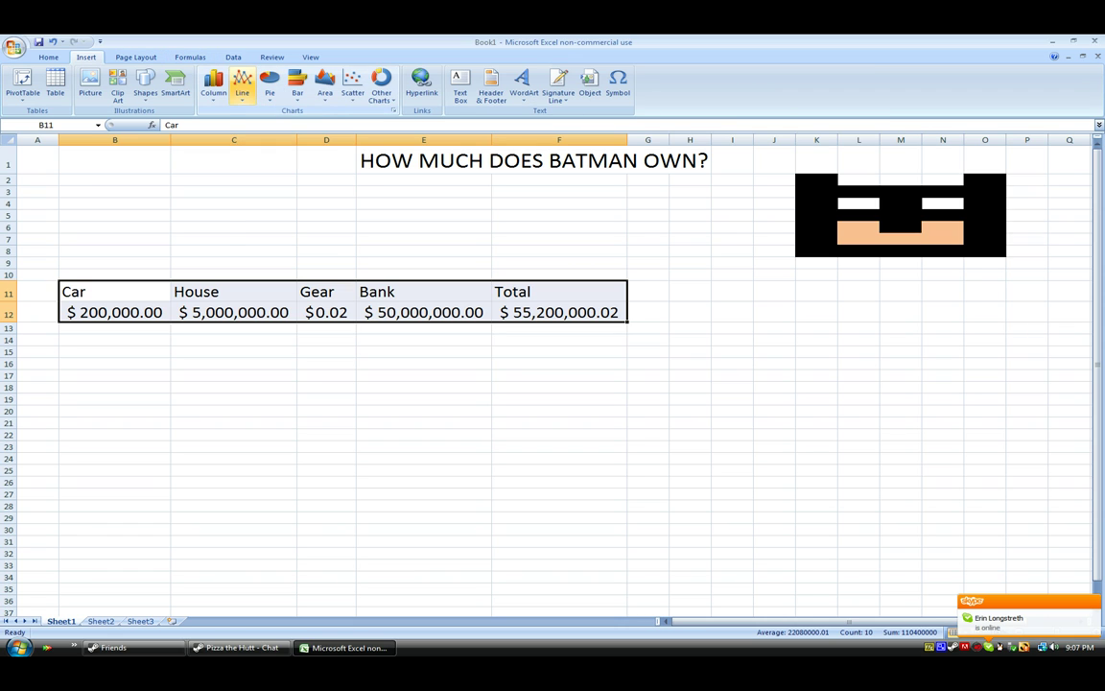
pyautogui.click(243, 86)
pyautogui.click(243, 87)
pyautogui.press('Right')
pyautogui.press('Down')
pyautogui.press('Return')
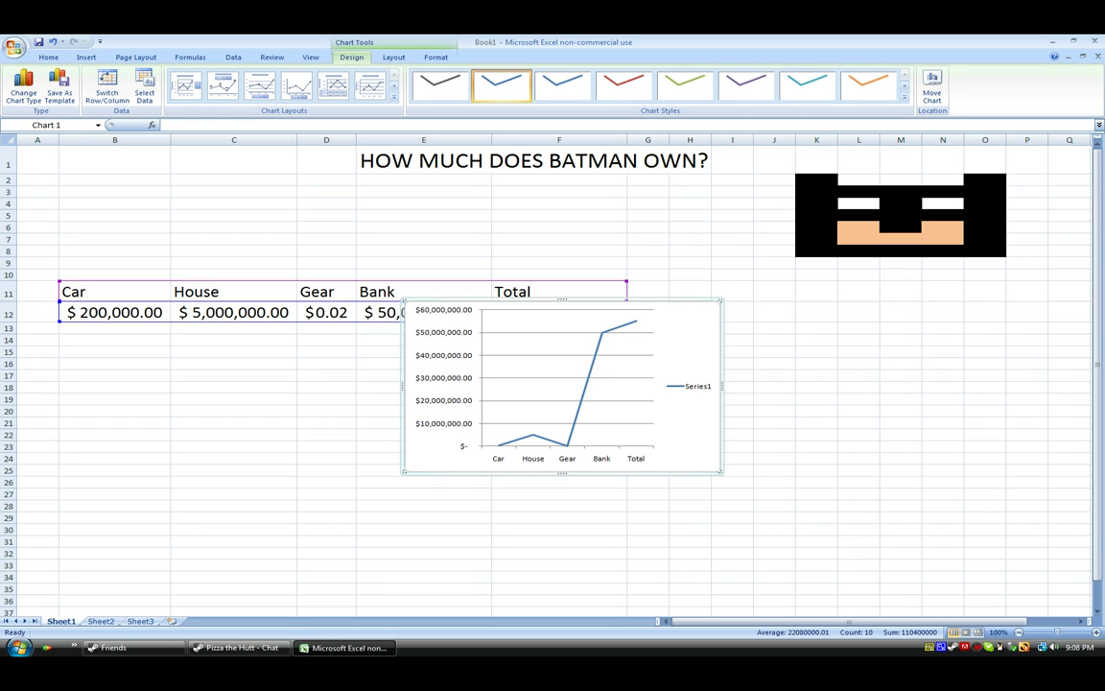
pyautogui.moveTo(680, 328); pyautogui.dragTo(945, 365)
# Step: Open the chart's data source settings, remove Series1 and set the chart data range to B11:F12 again
pyautogui.rightClick(945, 365)
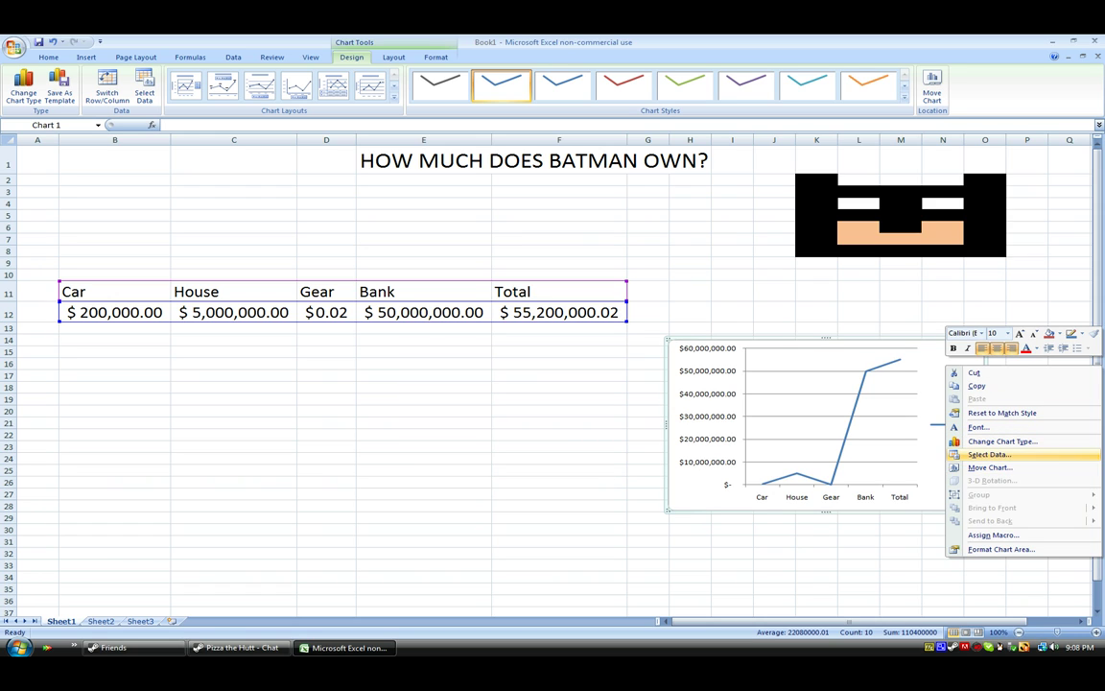
pyautogui.click(989, 454)
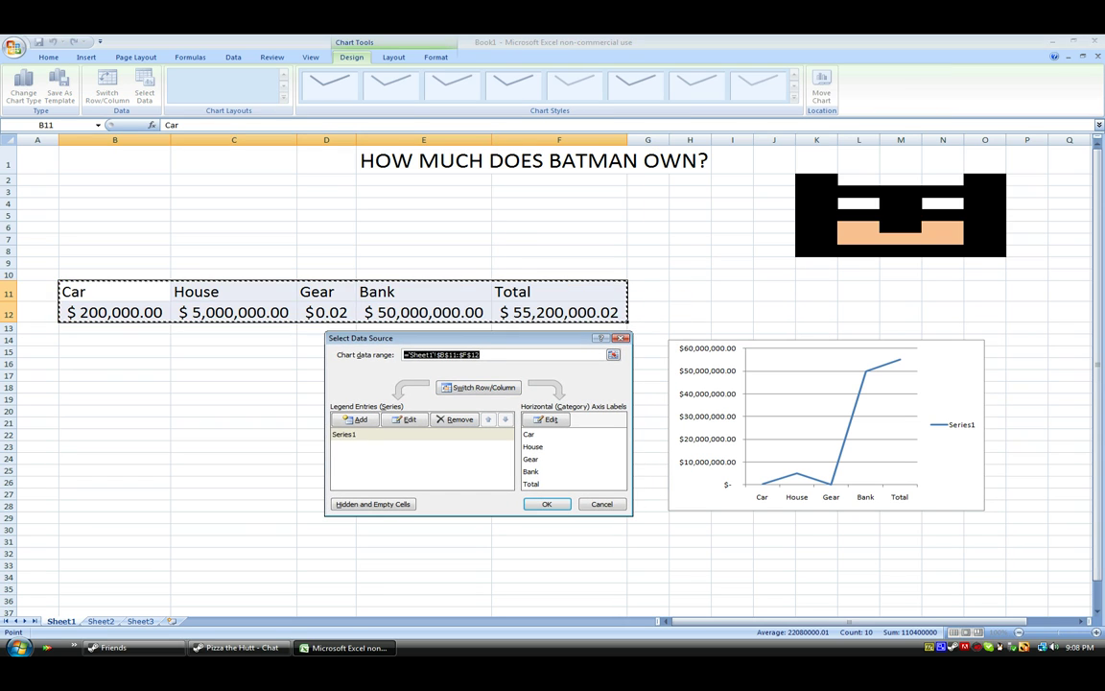
pyautogui.click(566, 459)
pyautogui.click(413, 435)
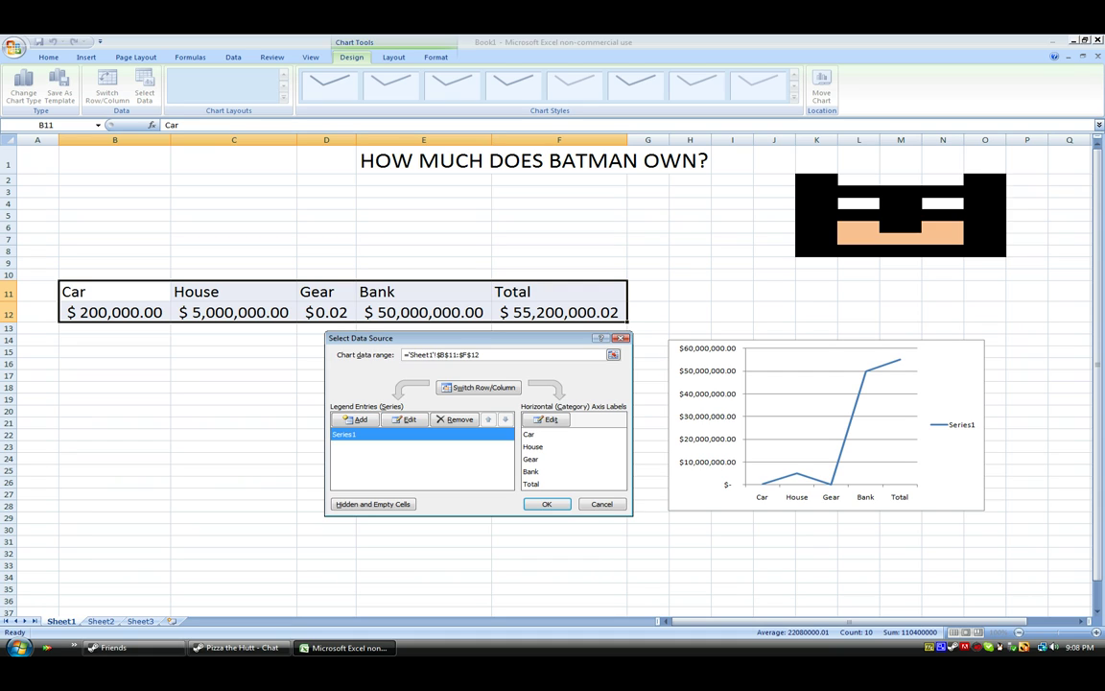
pyautogui.click(455, 419)
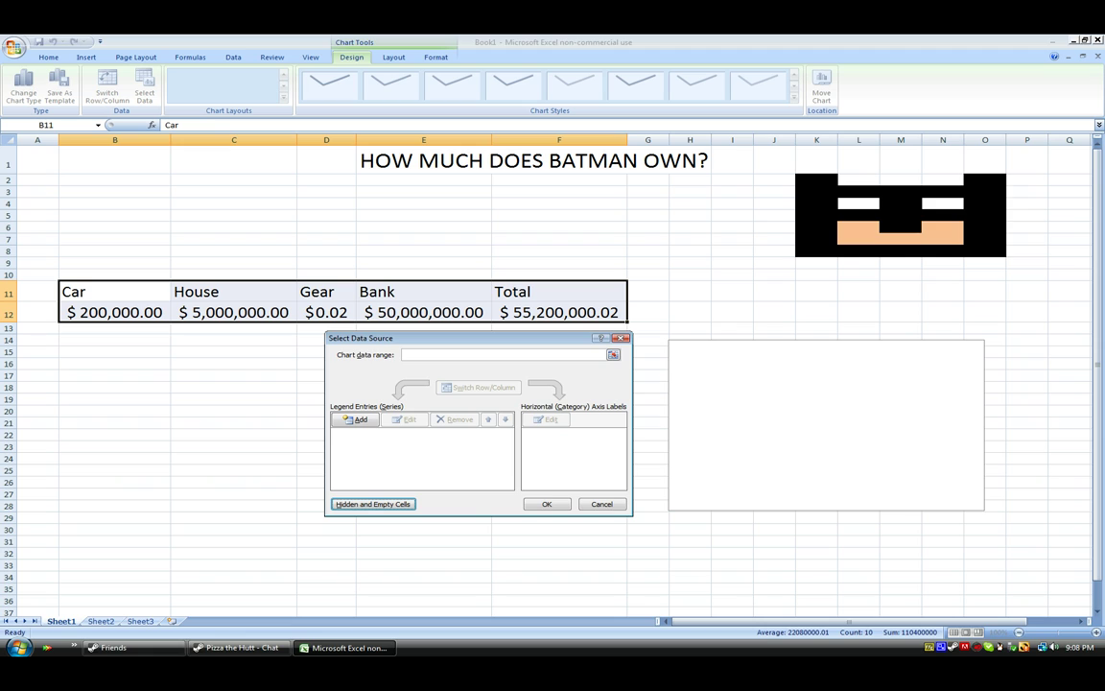
pyautogui.click(499, 355)
pyautogui.moveTo(114, 292); pyautogui.dragTo(629, 318)
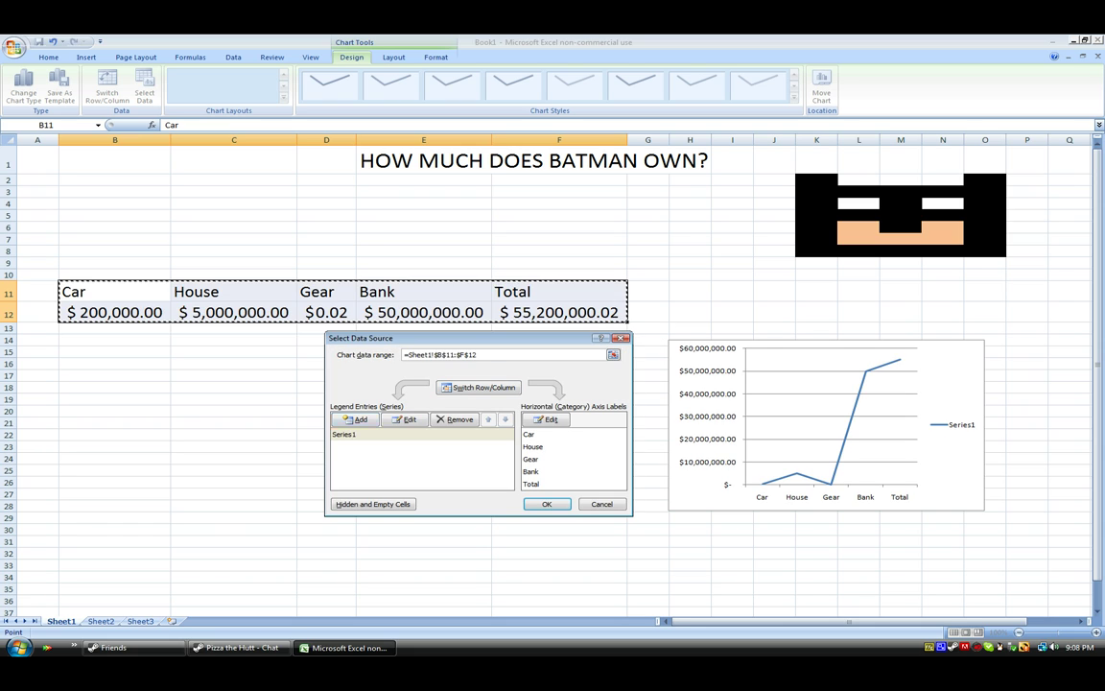
# Step: Name the chart's data series after the title cell E1 and apply the data source changes
pyautogui.click(405, 420)
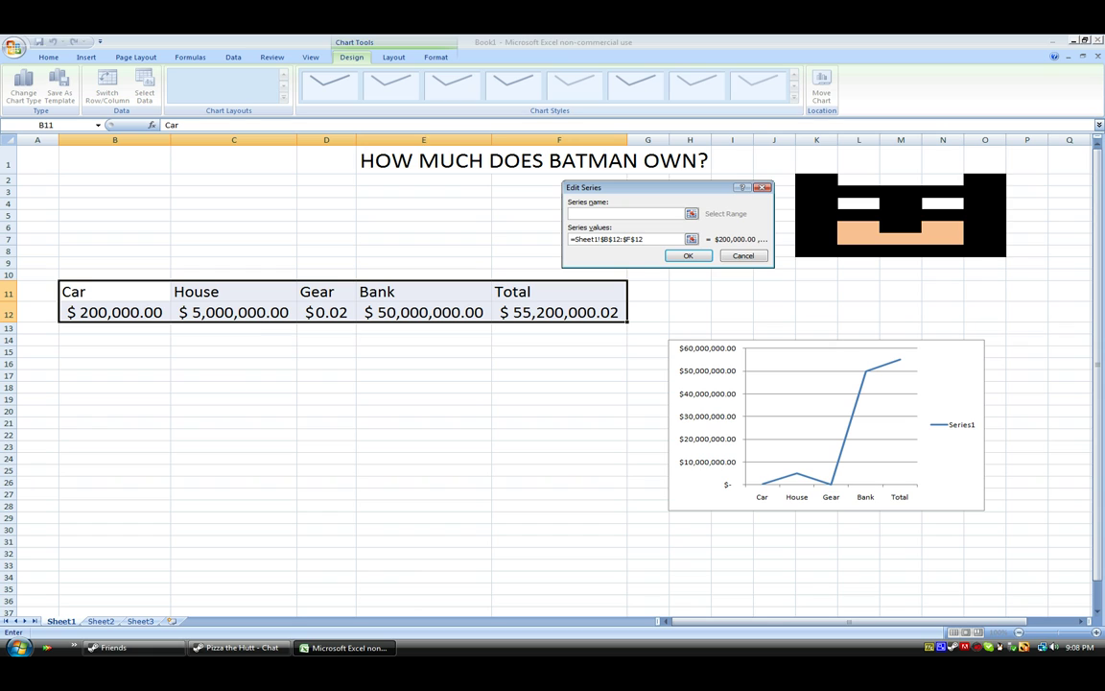
pyautogui.moveTo(365, 158); pyautogui.dragTo(712, 170)
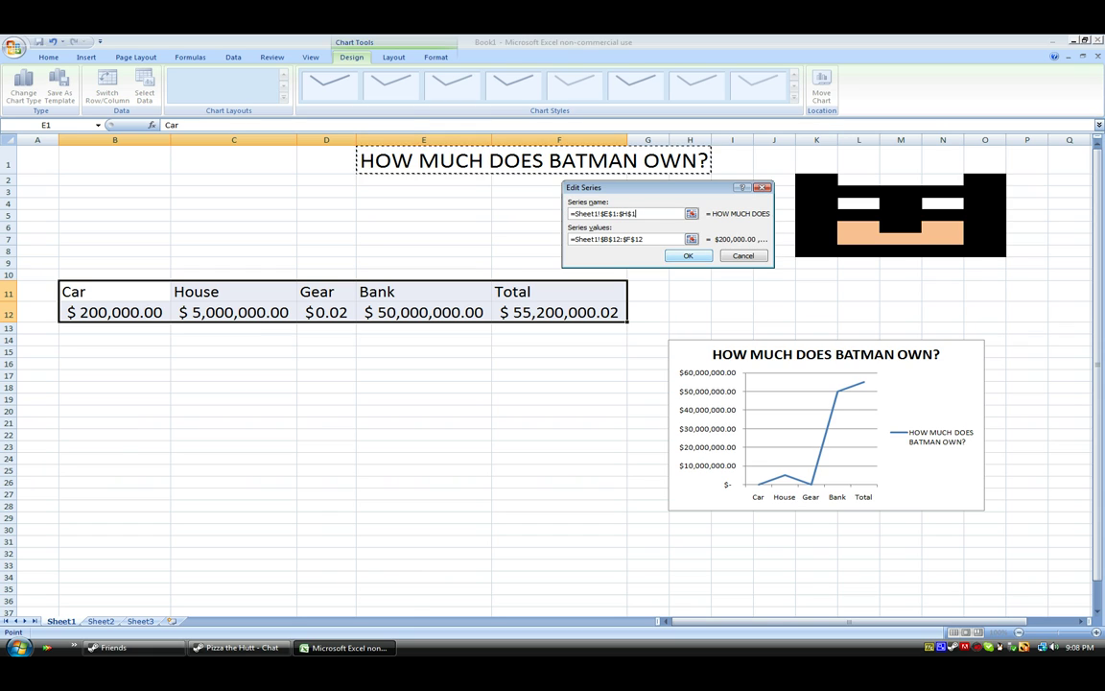
pyautogui.press('BackSpace')
pyautogui.press('BackSpace')
pyautogui.press('BackSpace')
pyautogui.press('BackSpace')
pyautogui.press('BackSpace')
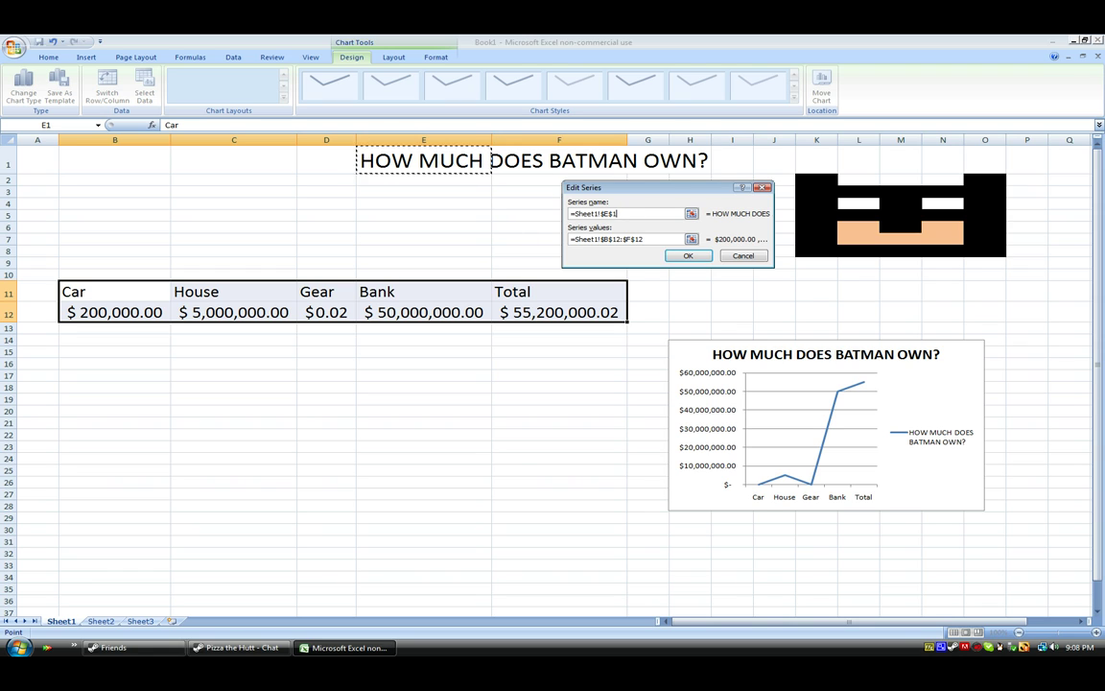
pyautogui.press('Return')
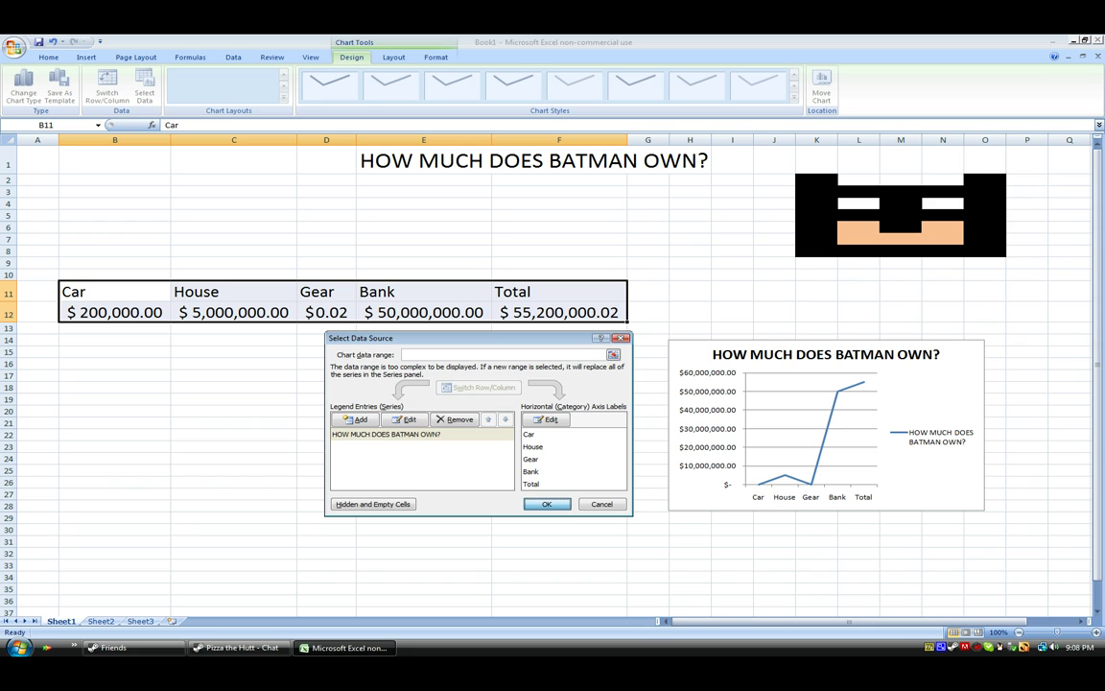
pyautogui.press('Return')
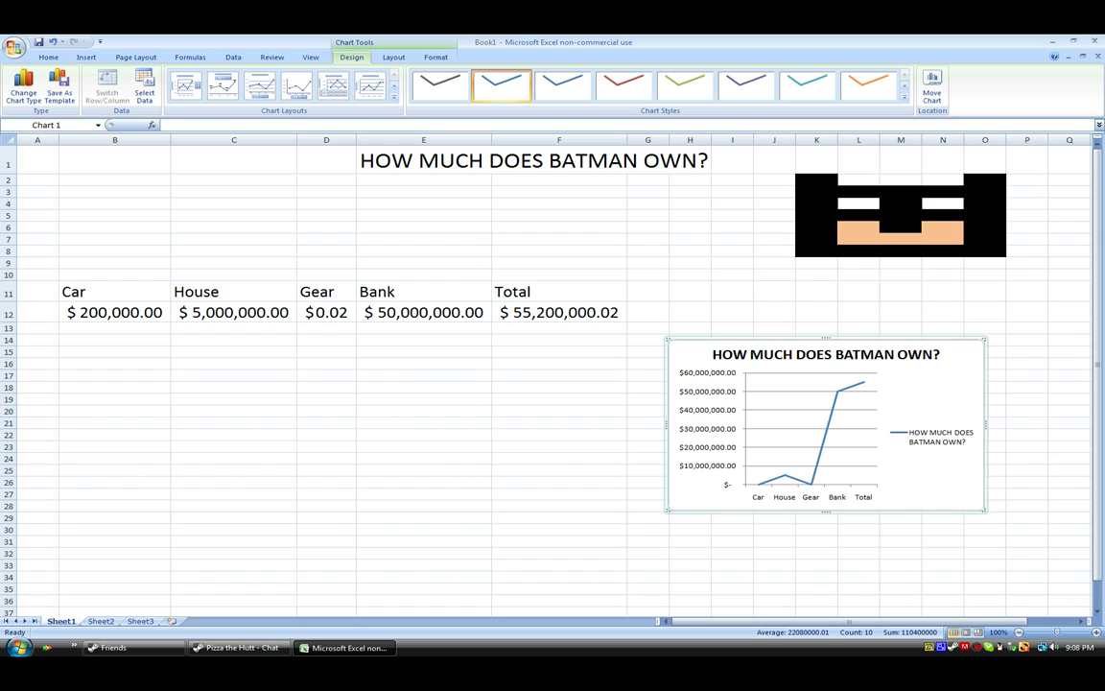
# Step: Try a dark wood texture on the chart area, and settle on the light blue speckled texture as its fill
pyautogui.rightClick(943, 388)
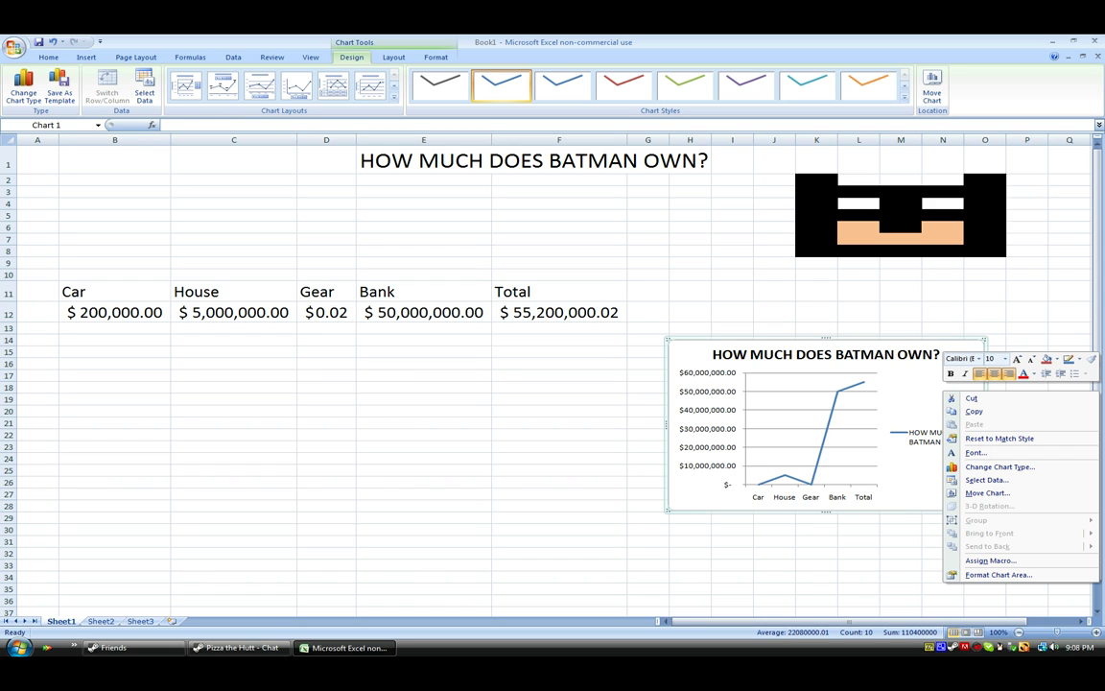
pyautogui.click(1054, 359)
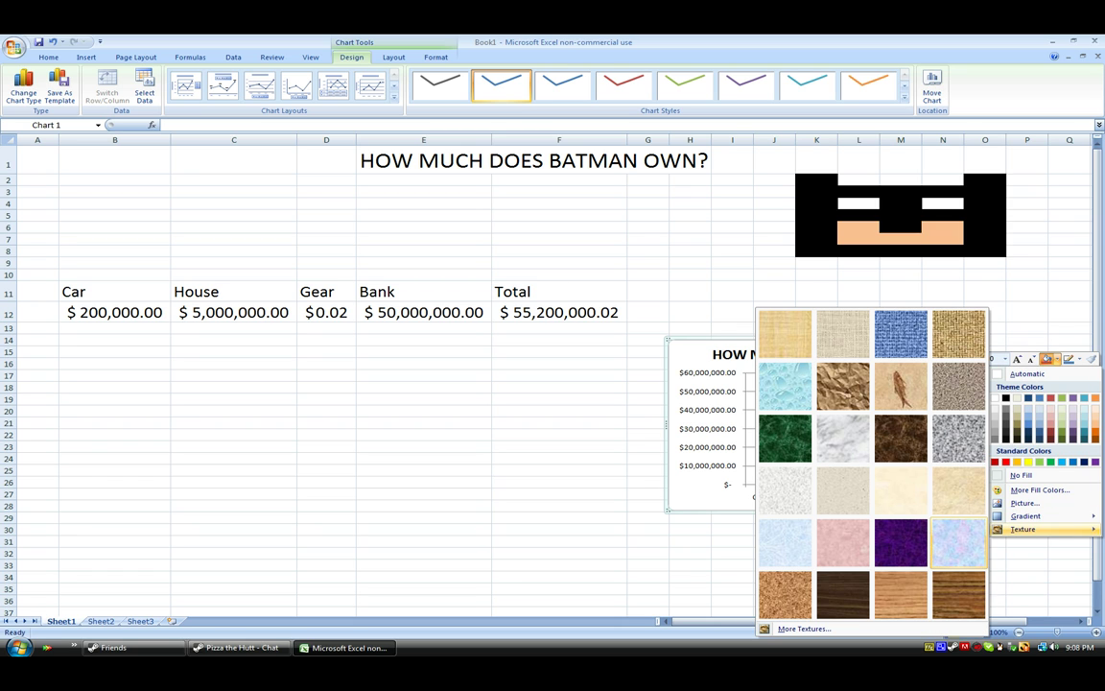
pyautogui.click(959, 595)
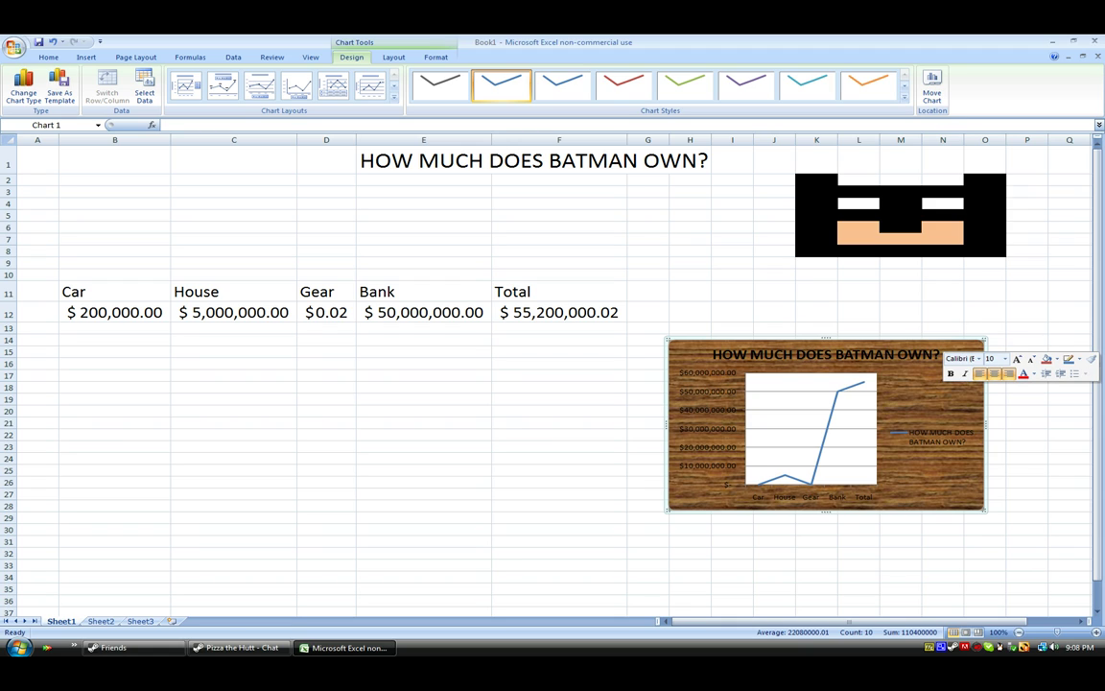
pyautogui.click(1054, 359)
pyautogui.moveTo(1023, 529)
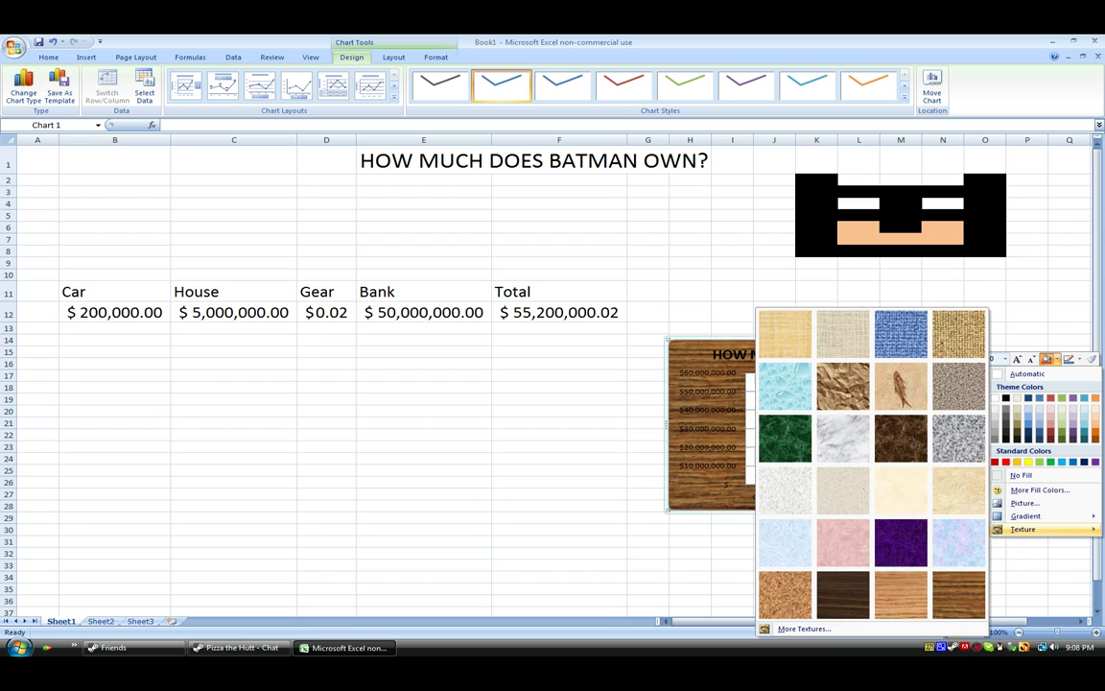
pyautogui.click(784, 543)
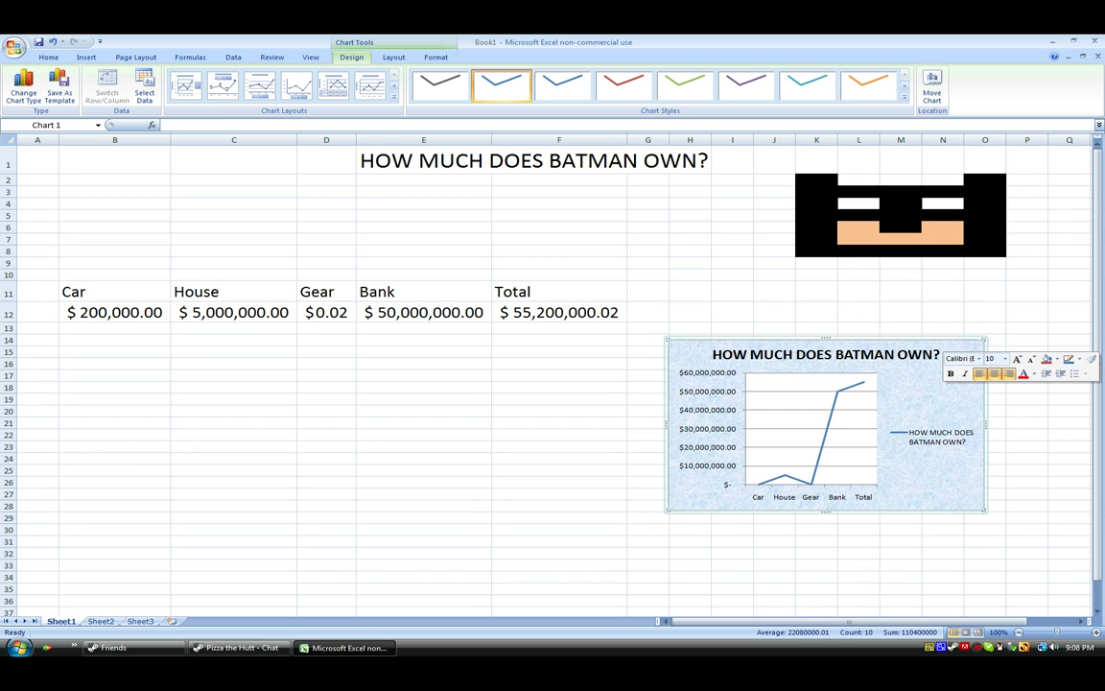
pyautogui.click(1079, 359)
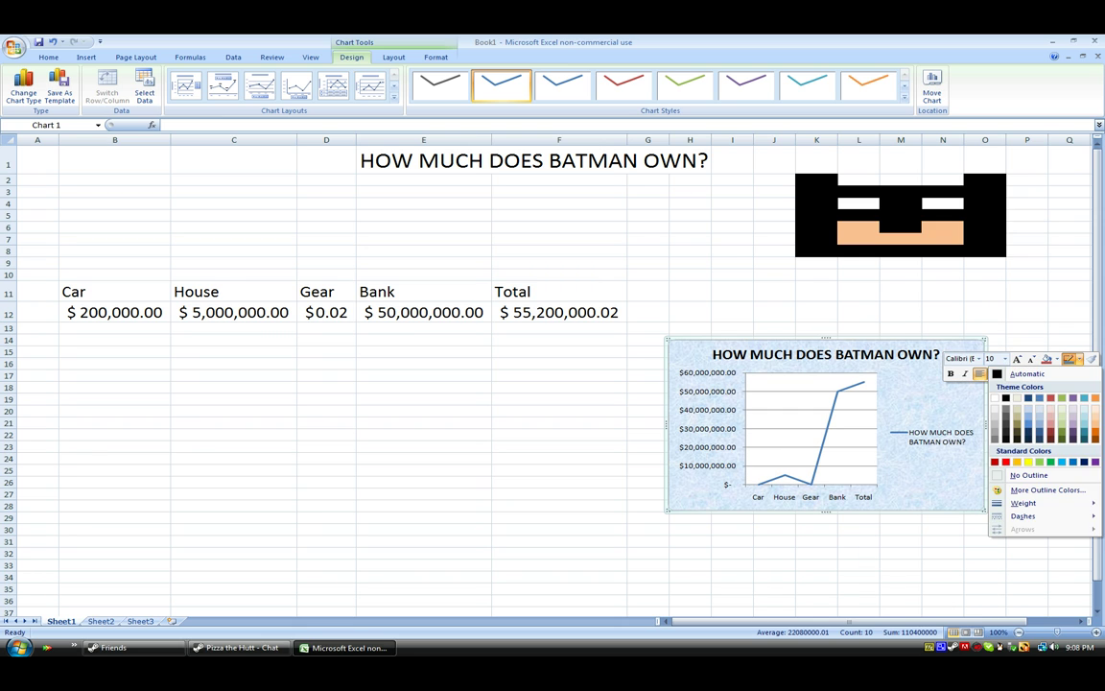
pyautogui.click(900, 292)
pyautogui.click(900, 292)
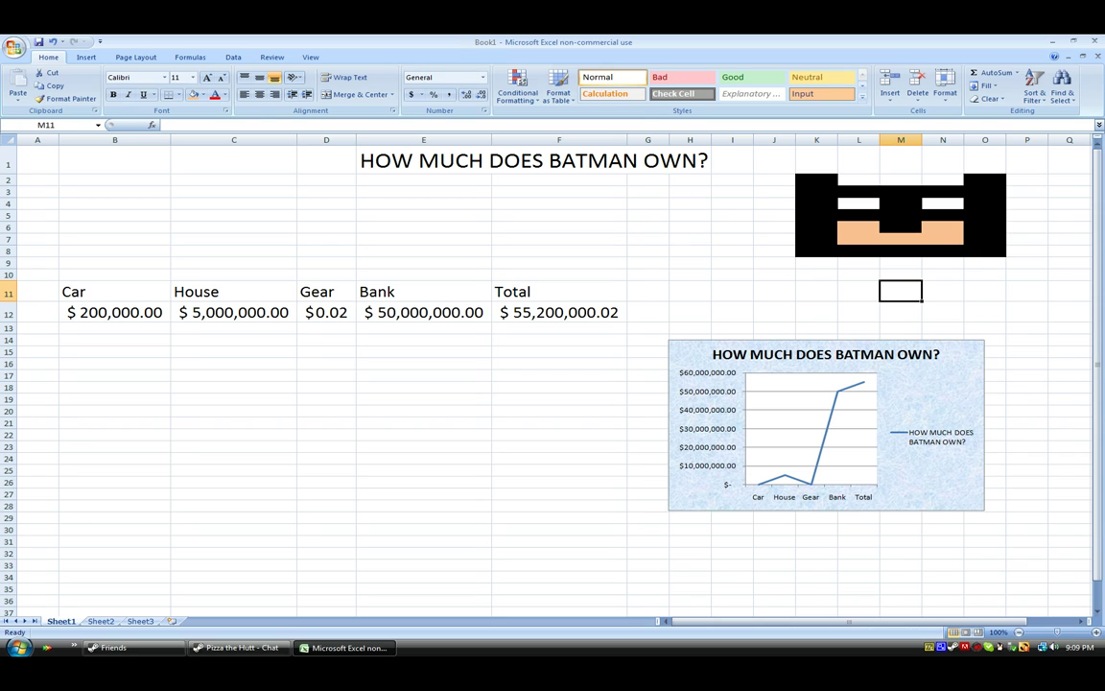
# Step: Move the chart up to sit just below the Batman mask, and select cell B14
pyautogui.click(814, 429)
pyautogui.moveTo(825, 422); pyautogui.dragTo(854, 361)
pyautogui.click(115, 339)
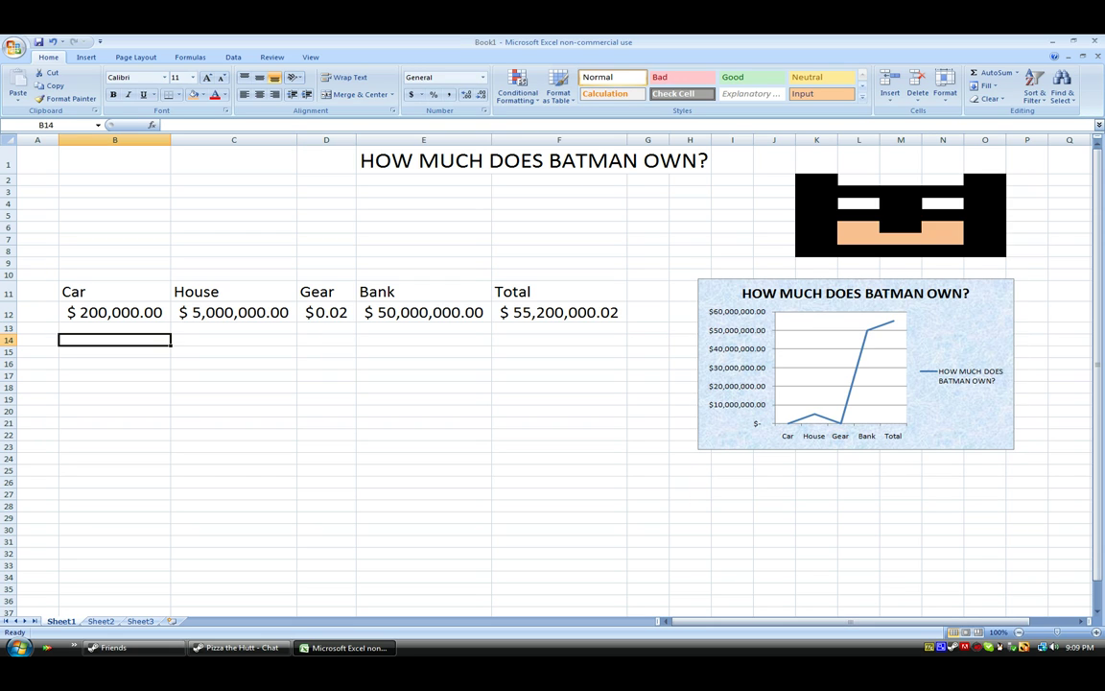
pyautogui.click(190, 57)
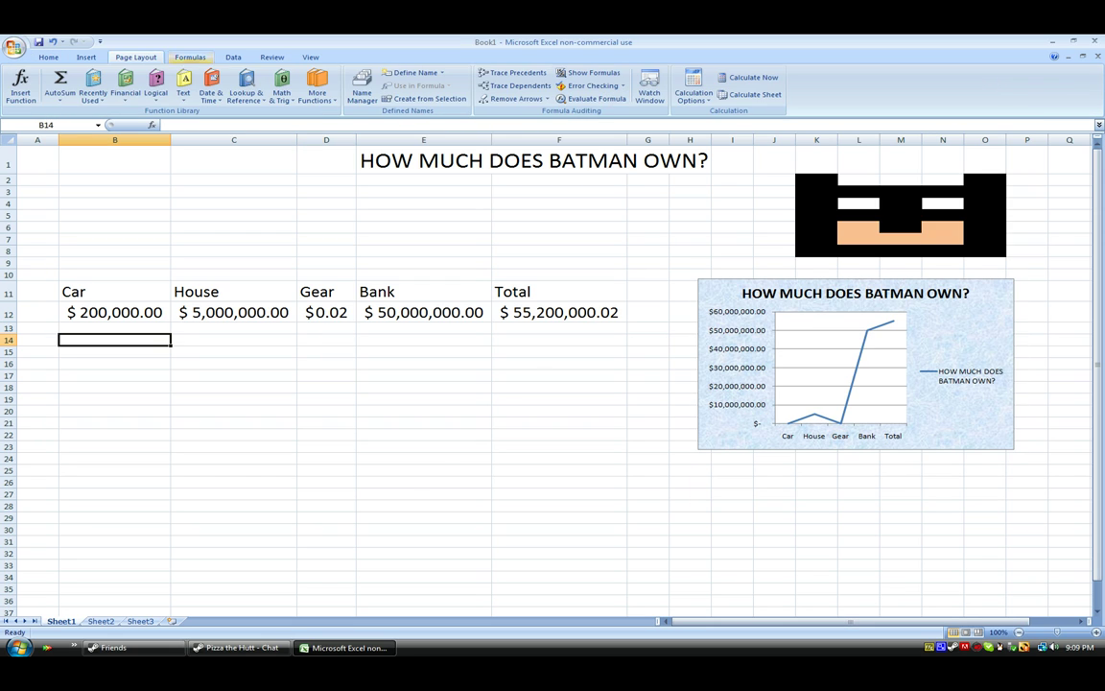
pyautogui.click(233, 58)
pyautogui.click(135, 58)
pyautogui.click(87, 57)
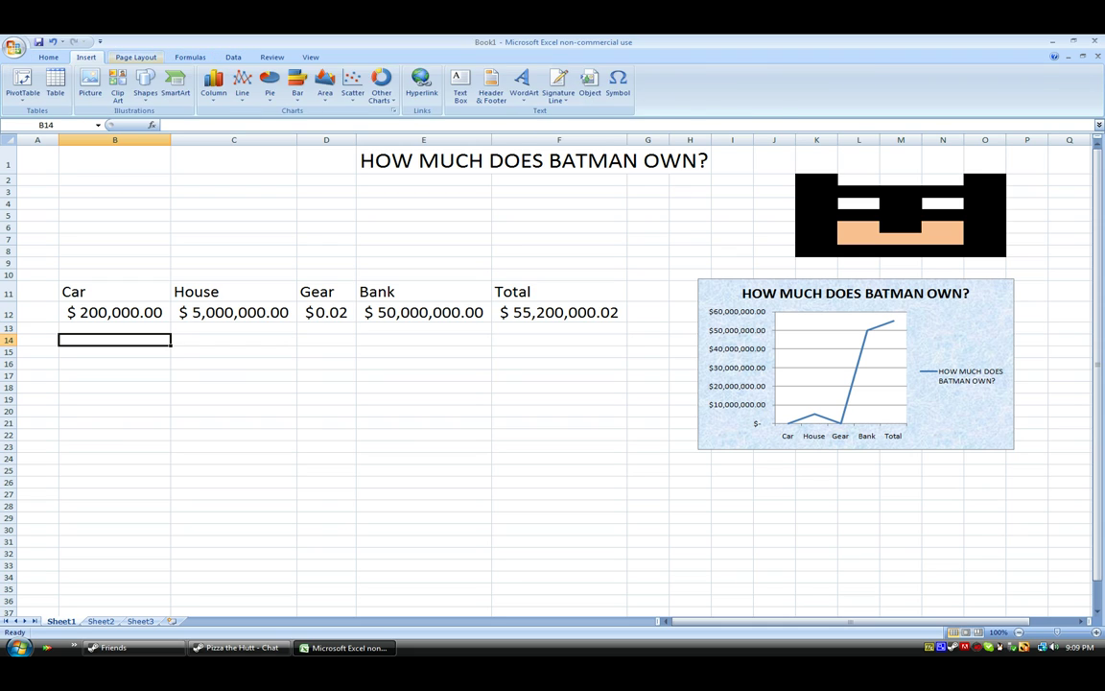
pyautogui.click(136, 58)
pyautogui.click(190, 58)
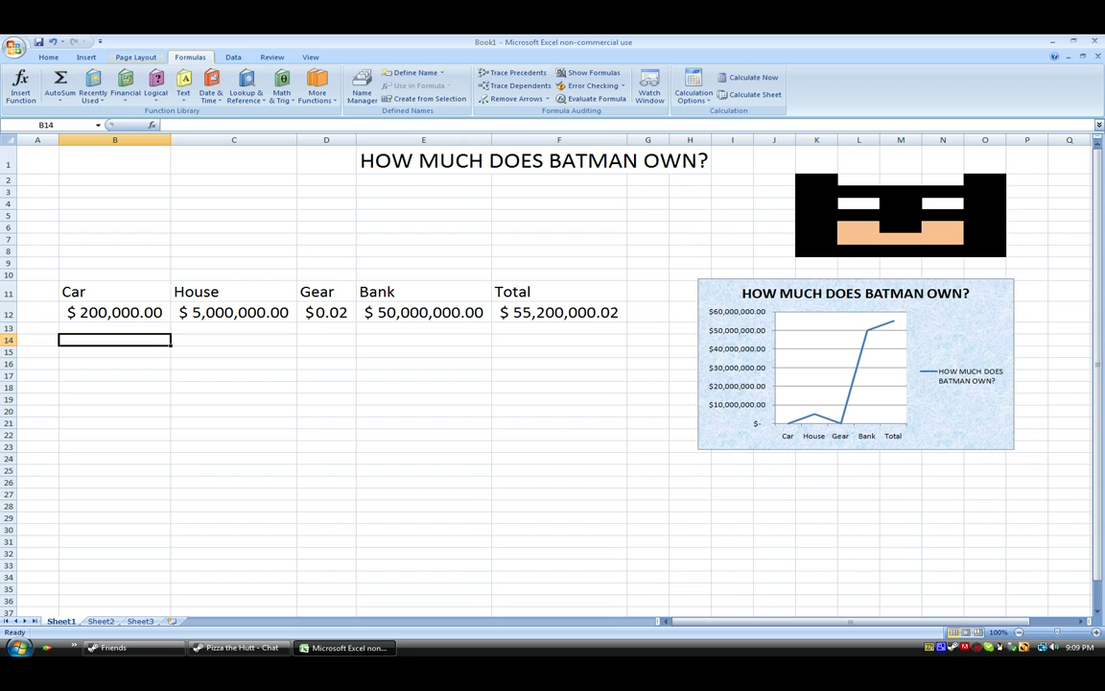
pyautogui.click(233, 57)
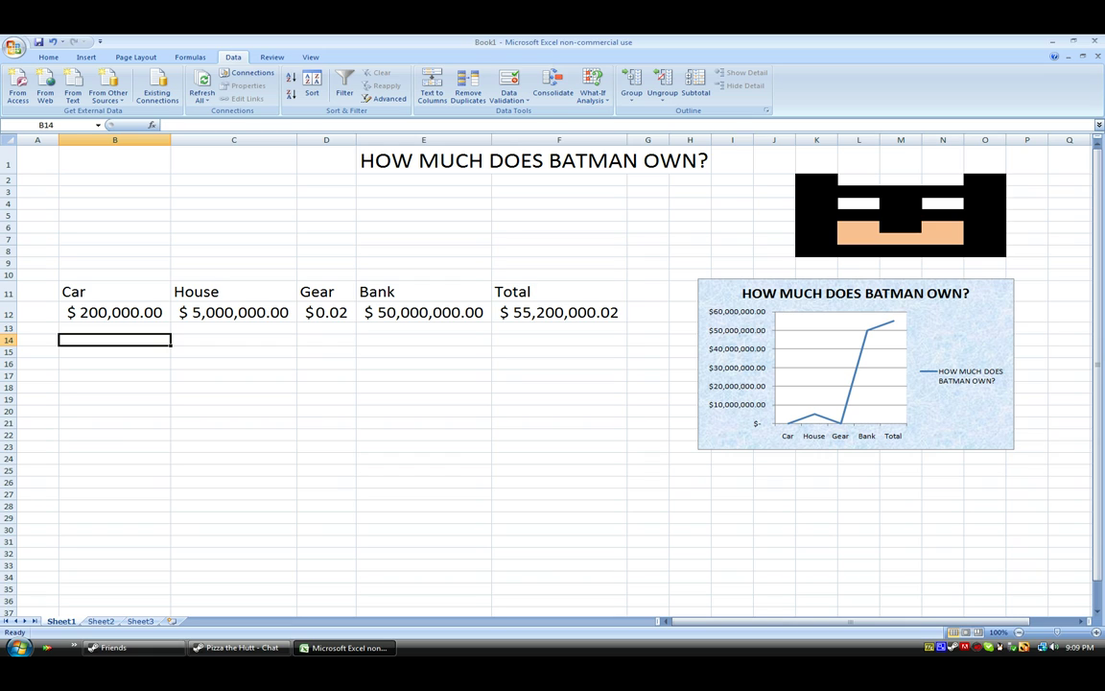
# Step: Enter five people's first names down column B in cells B14 to B18
pyautogui.write('John')
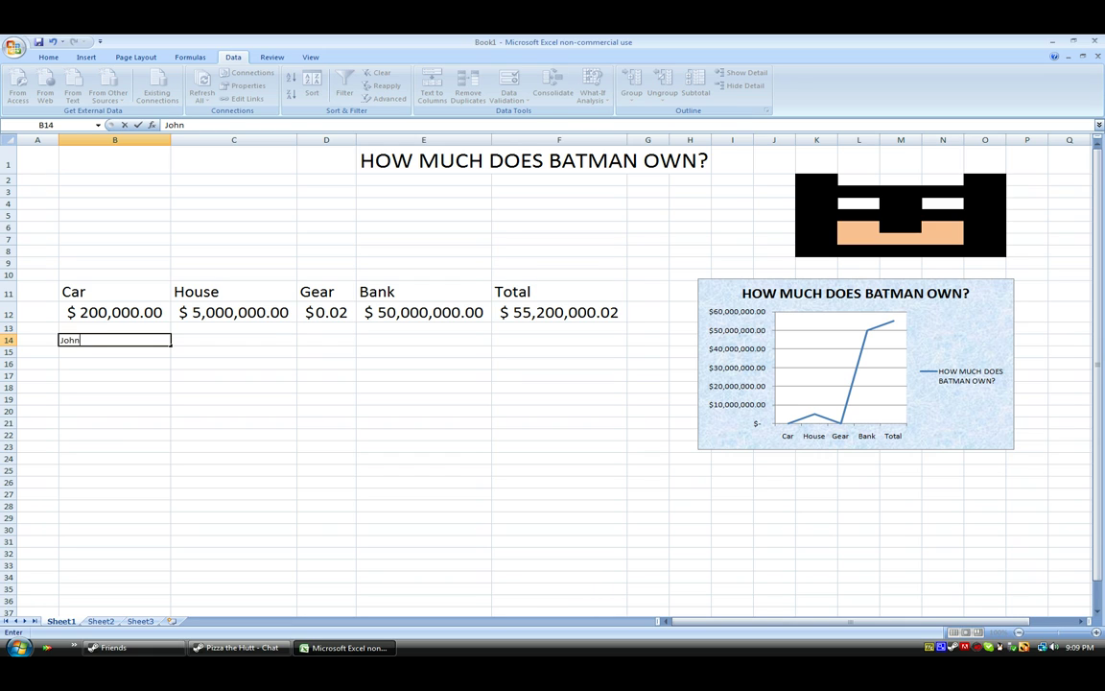
pyautogui.press('Tab')
pyautogui.press('Return')
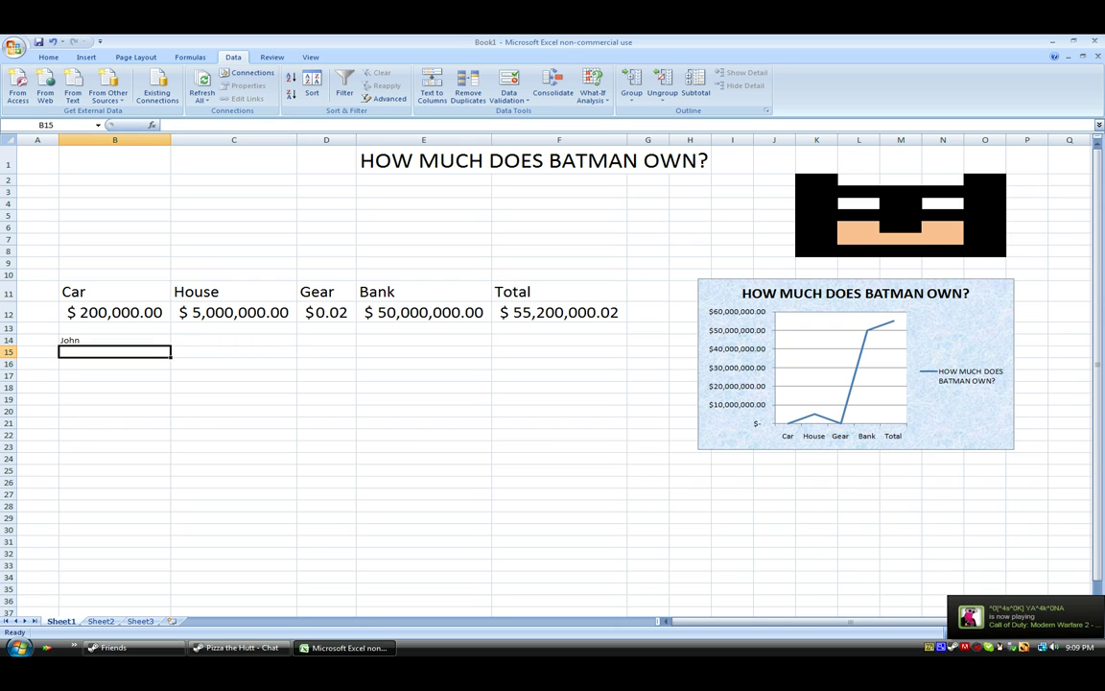
pyautogui.write('Mark')
pyautogui.press('Return')
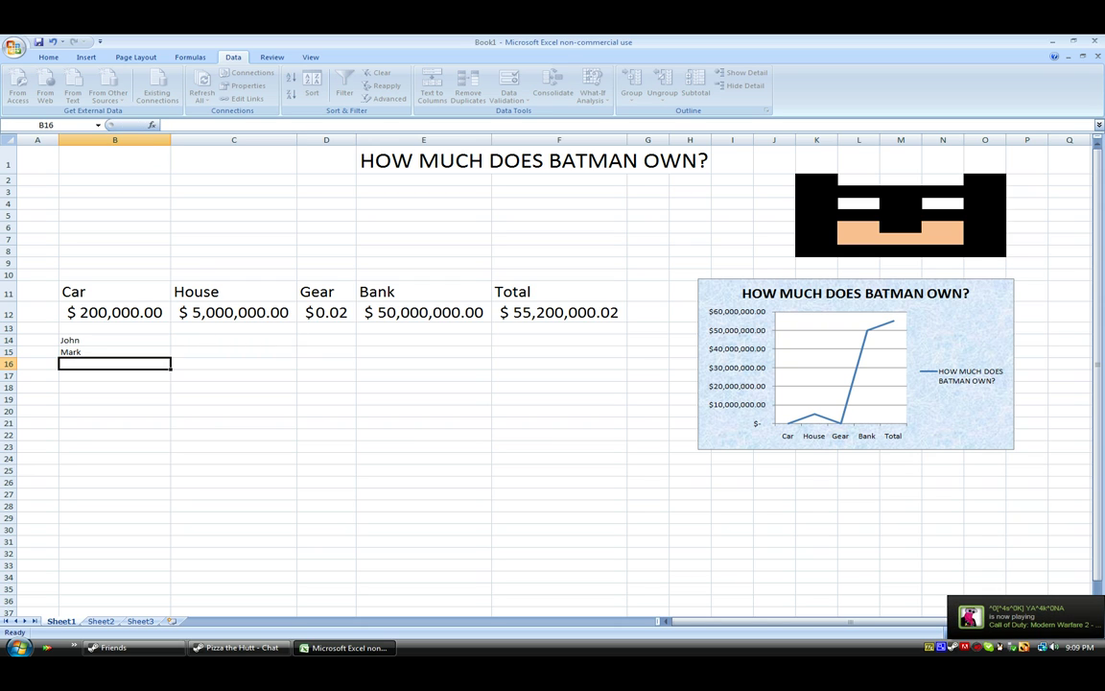
pyautogui.write('Sean')
pyautogui.press('Return')
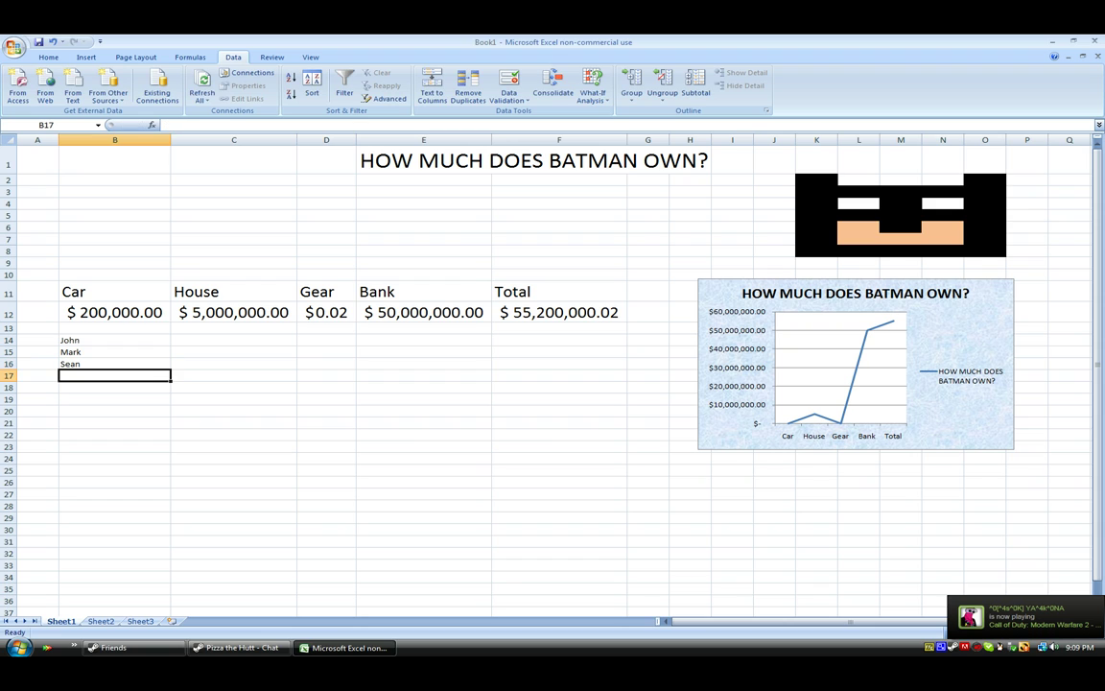
pyautogui.write('Bob')
pyautogui.press('Return')
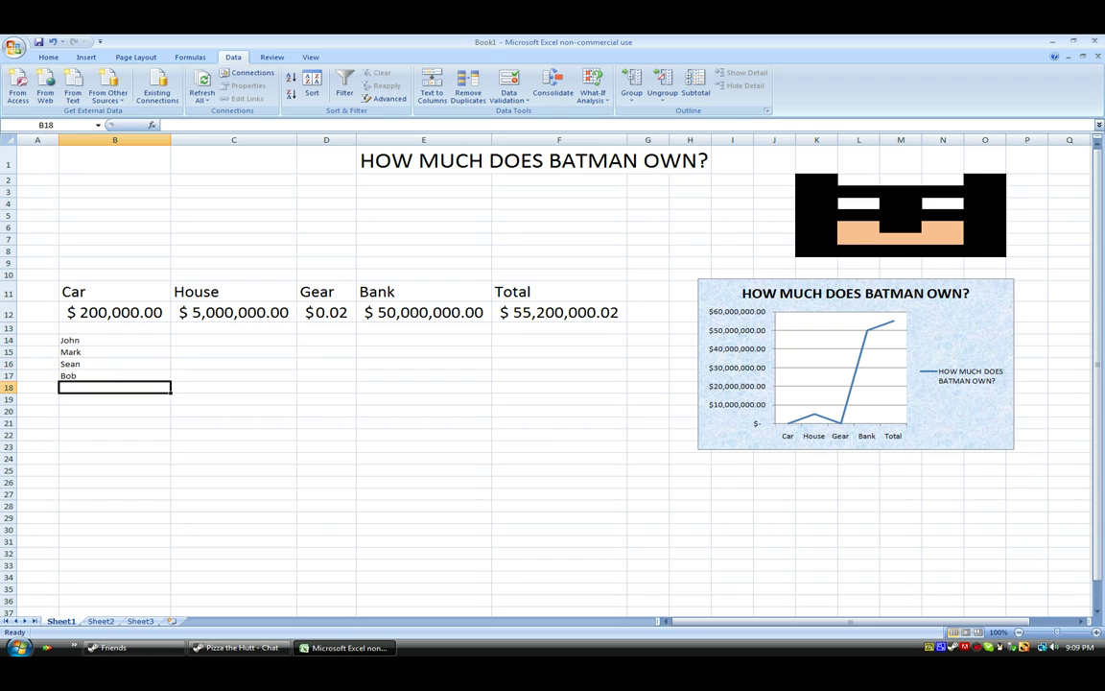
pyautogui.write('Sarah')
pyautogui.press('Return')
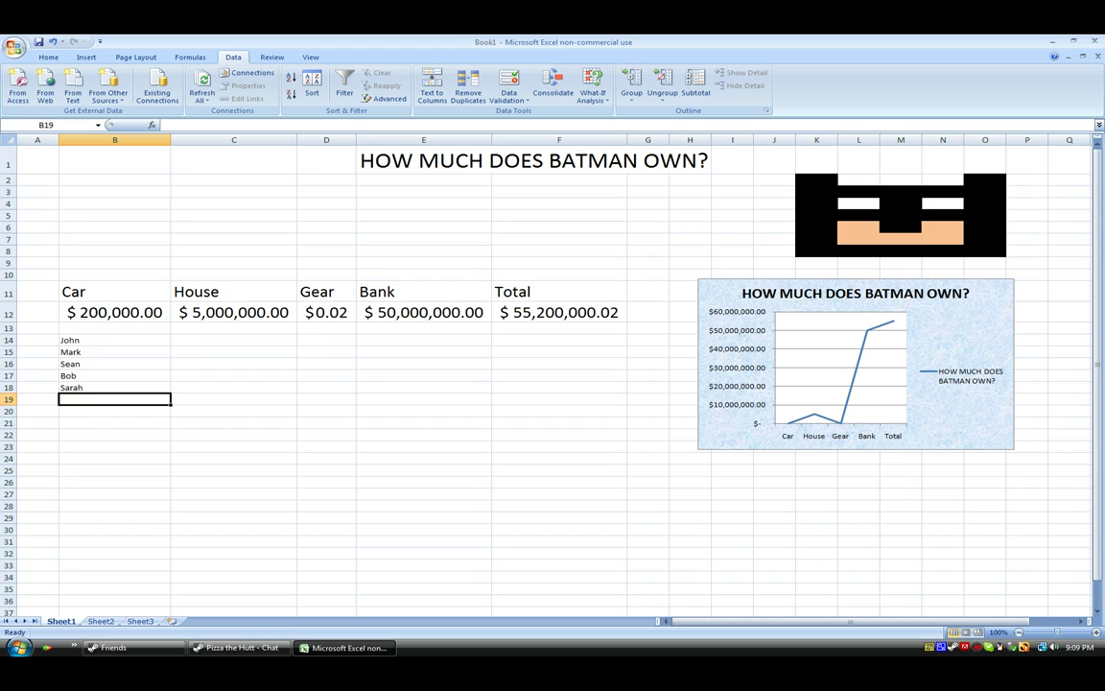
# Step: Add the column headings Hair colour, Favourite and Eye colour in cells C13 to E13 above the list of names
pyautogui.press('Up')
pyautogui.press('Right')
pyautogui.press('Up')
pyautogui.press('Up')
pyautogui.press('Up')
pyautogui.press('Up')
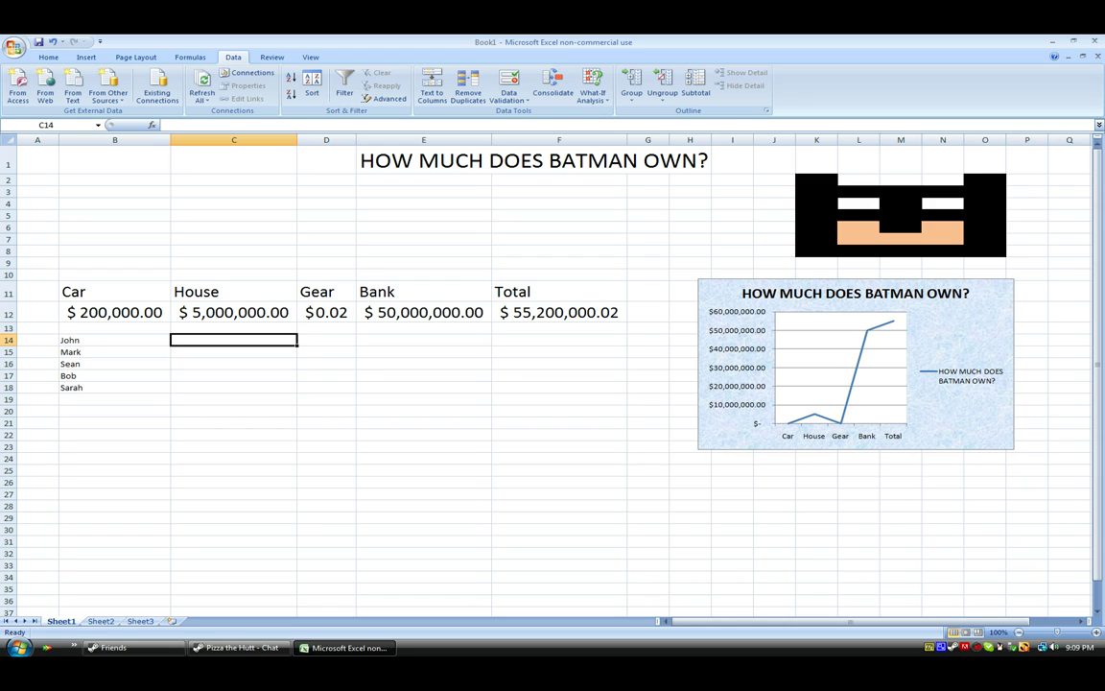
pyautogui.press('Up')
pyautogui.write('H')
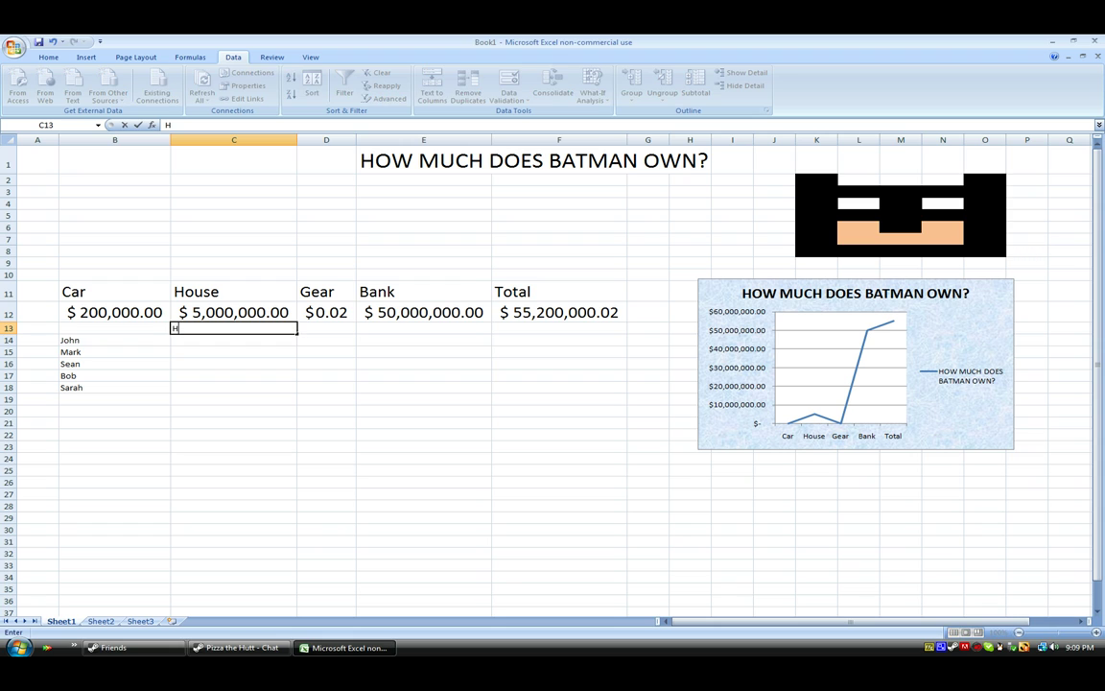
pyautogui.write('air colour')
pyautogui.press('Right')
pyautogui.write('Favourite')
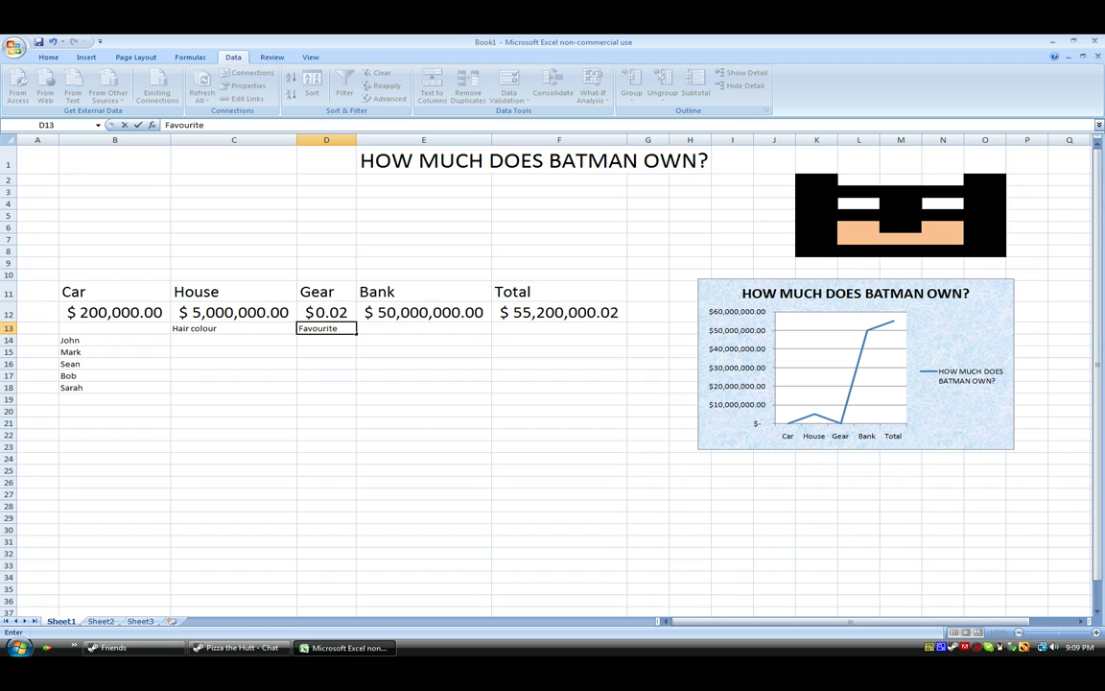
pyautogui.press('Tab')
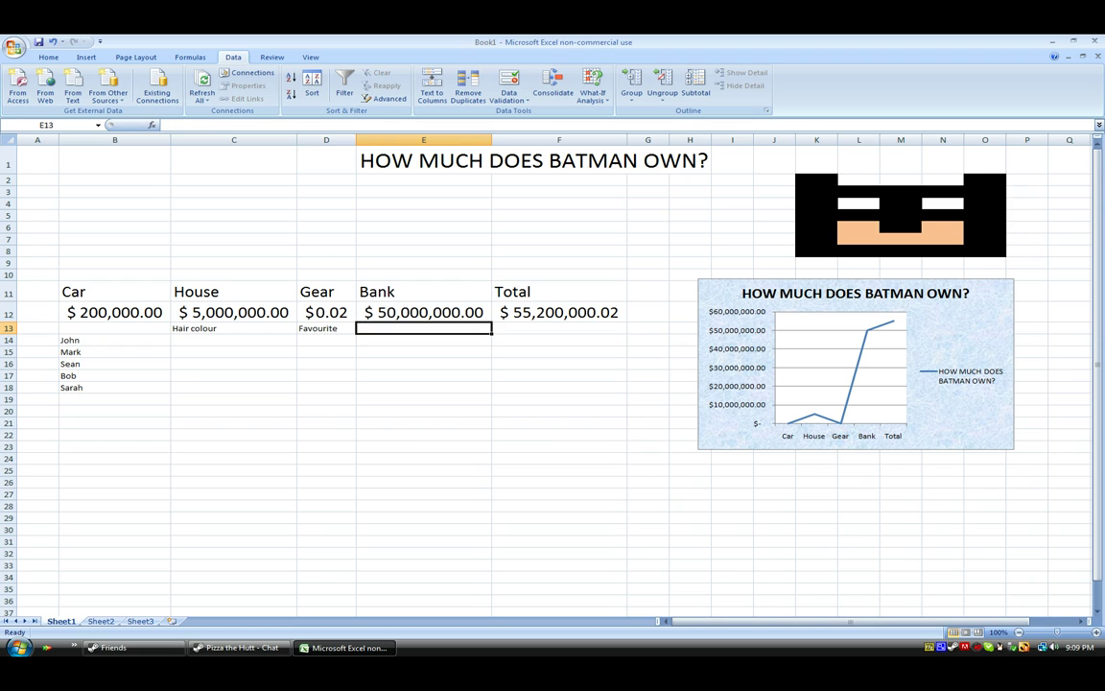
pyautogui.write('Eye colour')
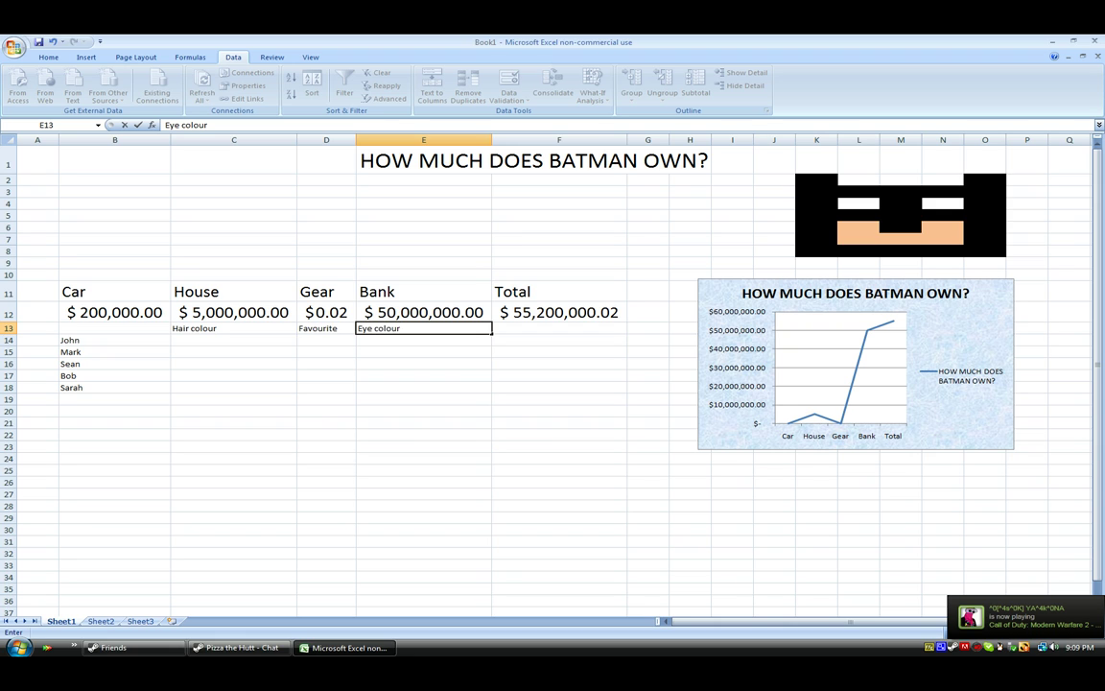
pyautogui.press('Return')
pyautogui.press('Right')
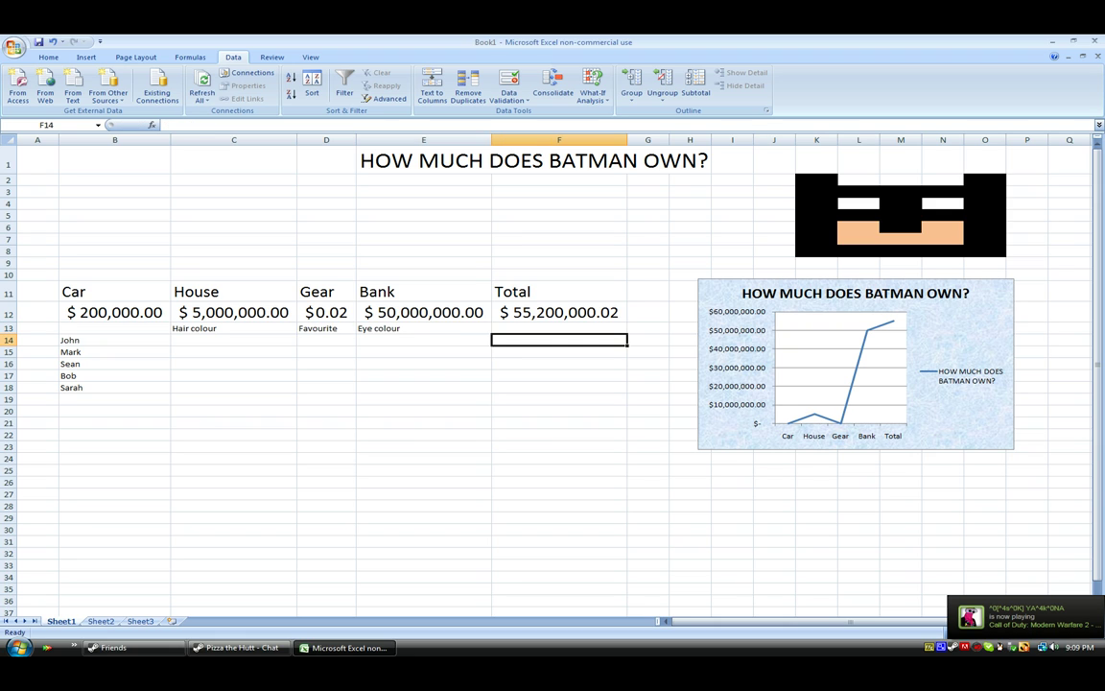
# Step: Enter the colour options Blue, Black and Blonde down column B in cells B3 to B5
pyautogui.press('Up')
pyautogui.press('Up')
pyautogui.press('Left')
pyautogui.press('Left')
pyautogui.press('Up')
pyautogui.press('Left')
pyautogui.press('Up')
pyautogui.press('Up')
pyautogui.press('Up')
pyautogui.press('Left')
pyautogui.press('Left')
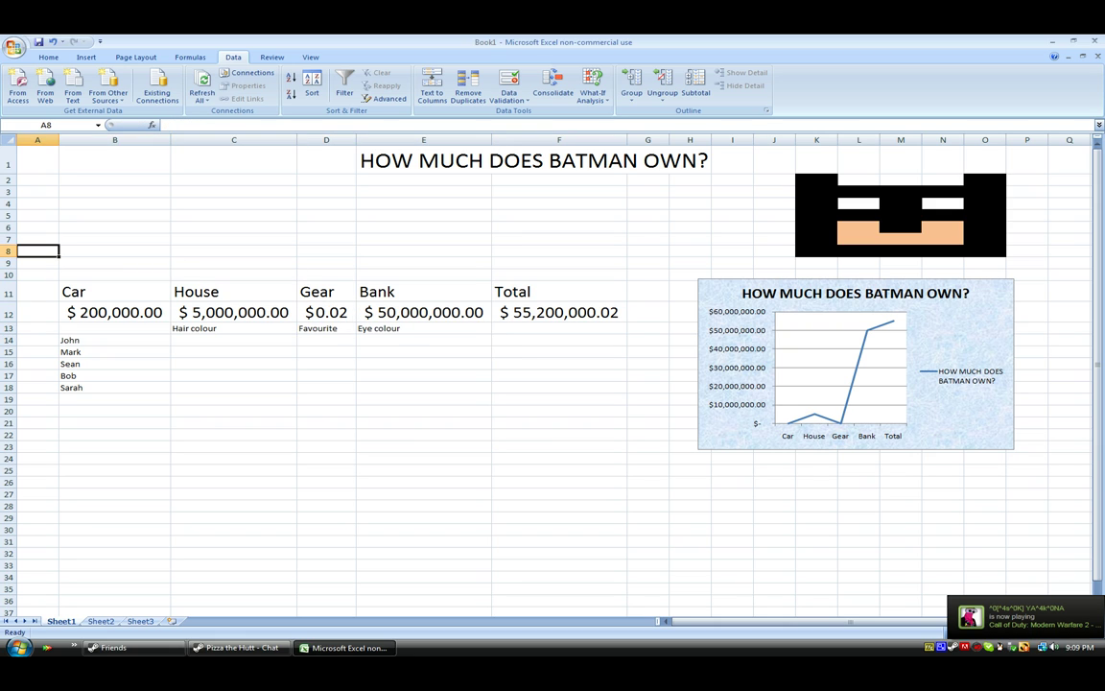
pyautogui.press('Up')
pyautogui.press('Up')
pyautogui.press('Up')
pyautogui.press('Up')
pyautogui.press('Right')
pyautogui.press('Up')
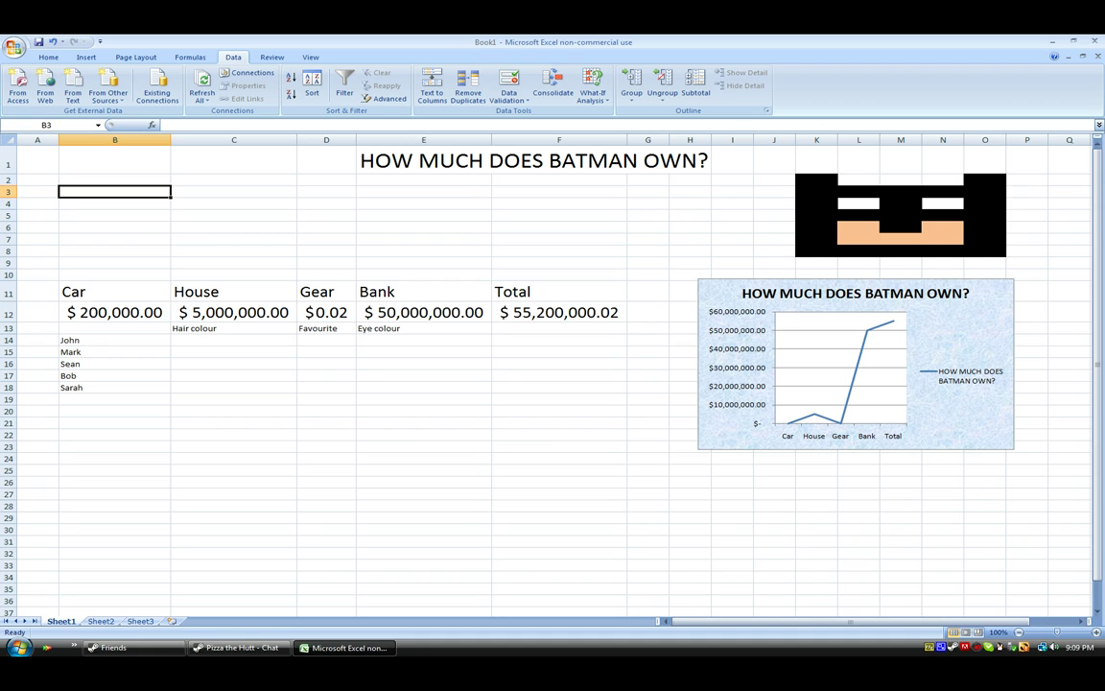
pyautogui.write('H')
pyautogui.press('BackSpace')
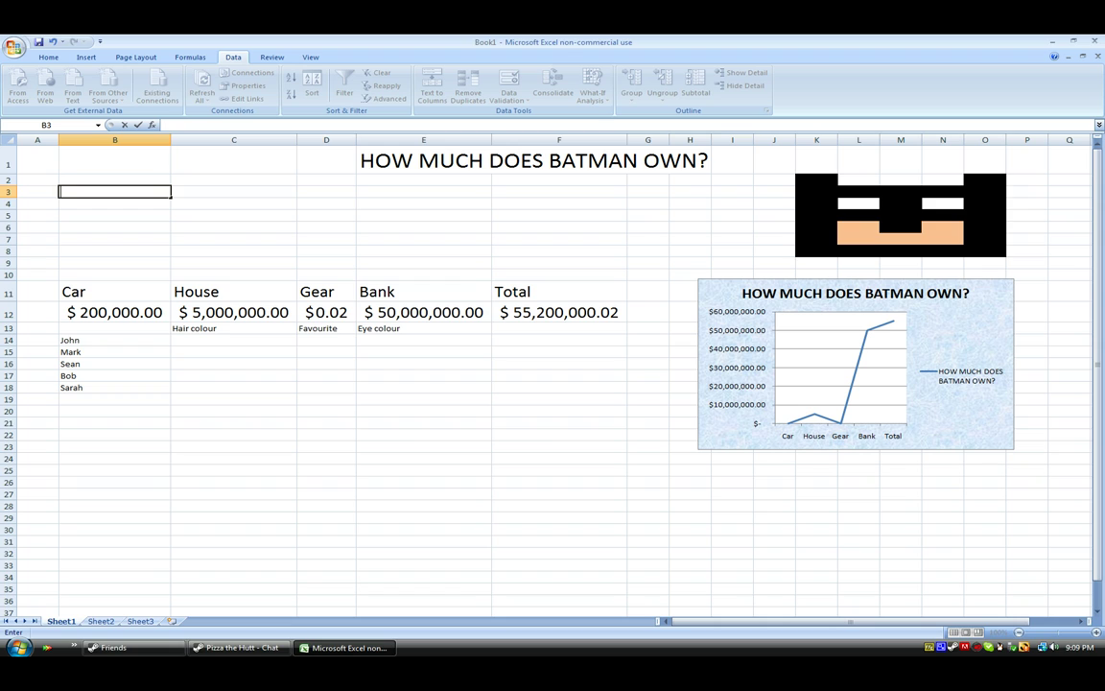
pyautogui.write('Blue')
pyautogui.press('Return')
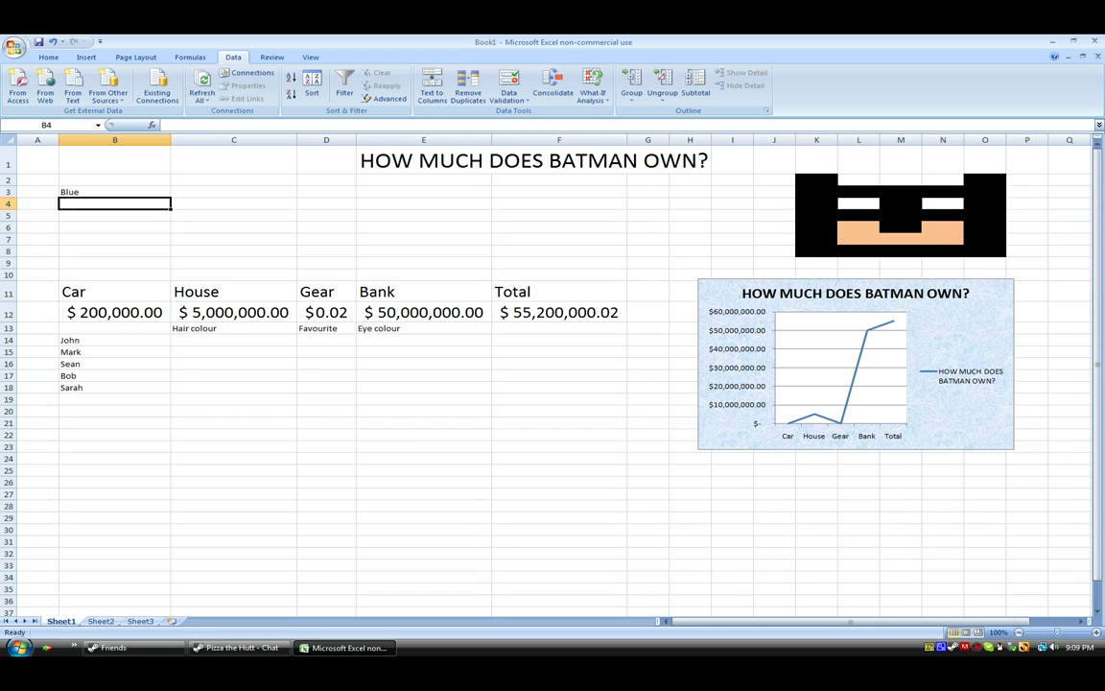
pyautogui.write('Black')
pyautogui.press('Return')
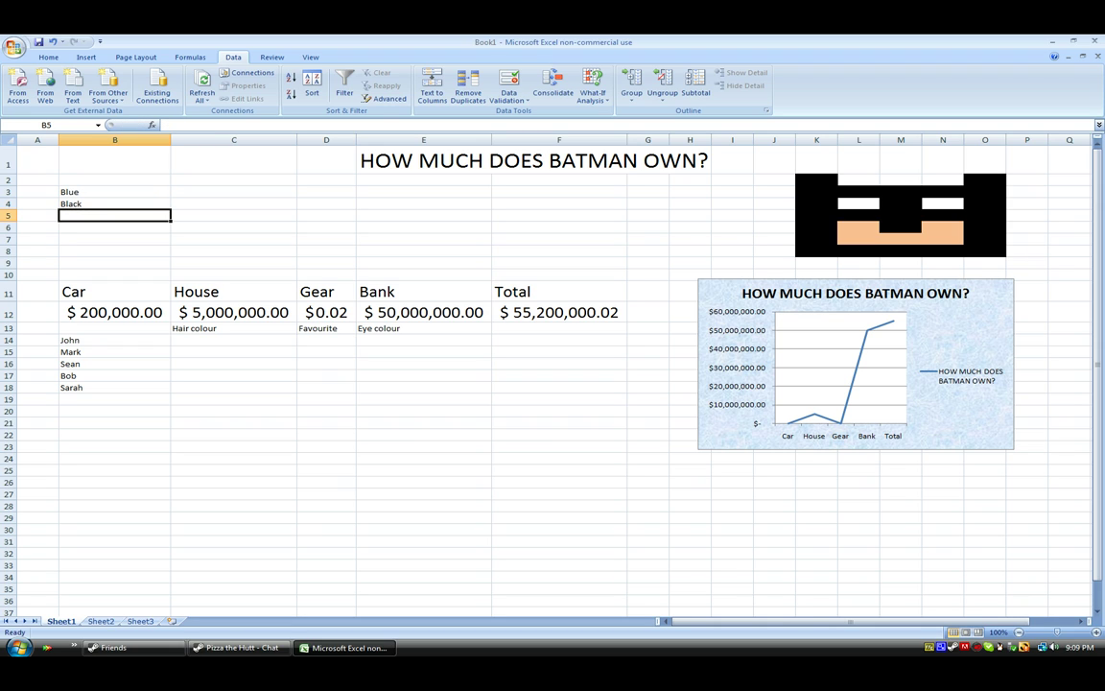
pyautogui.write('Blonde')
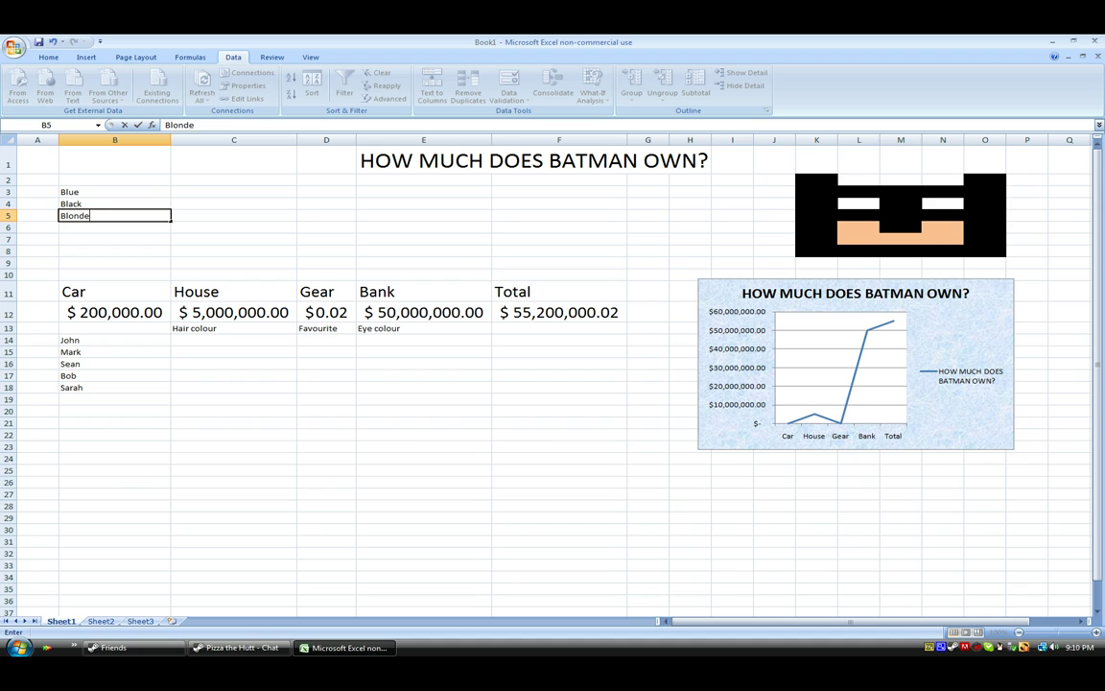
pyautogui.press('Return')
# Step: Complete the colour options with Brunnette in cell B6 and Brown in cell B7
pyautogui.write('B')
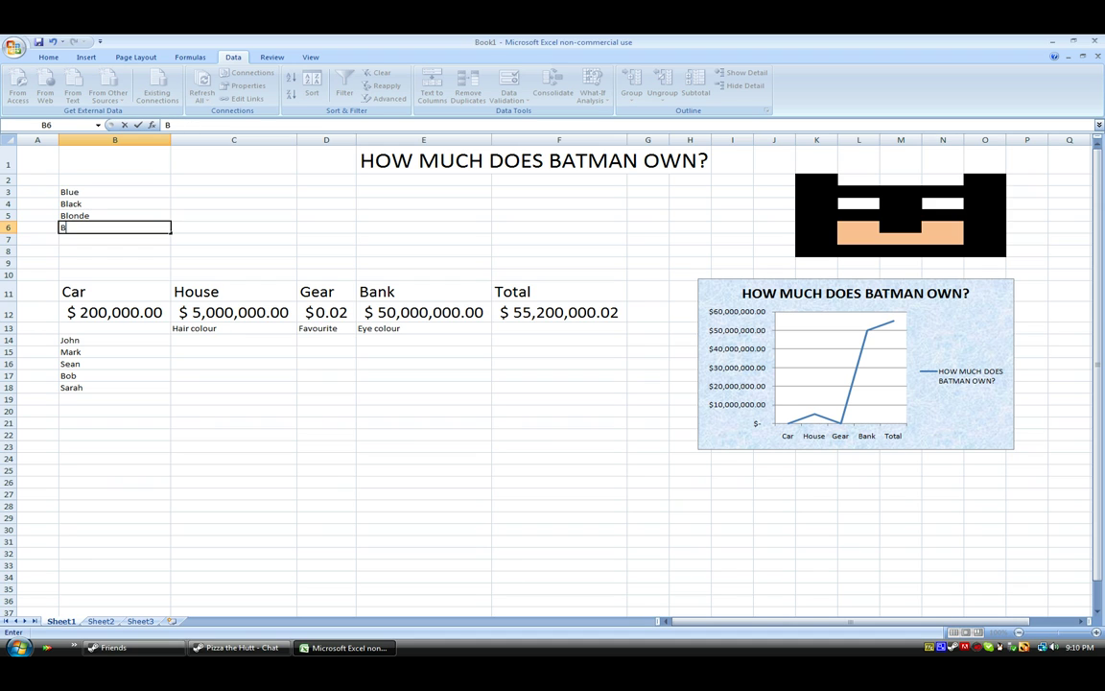
pyautogui.write('oown')
pyautogui.press('Return')
pyautogui.press('Up')
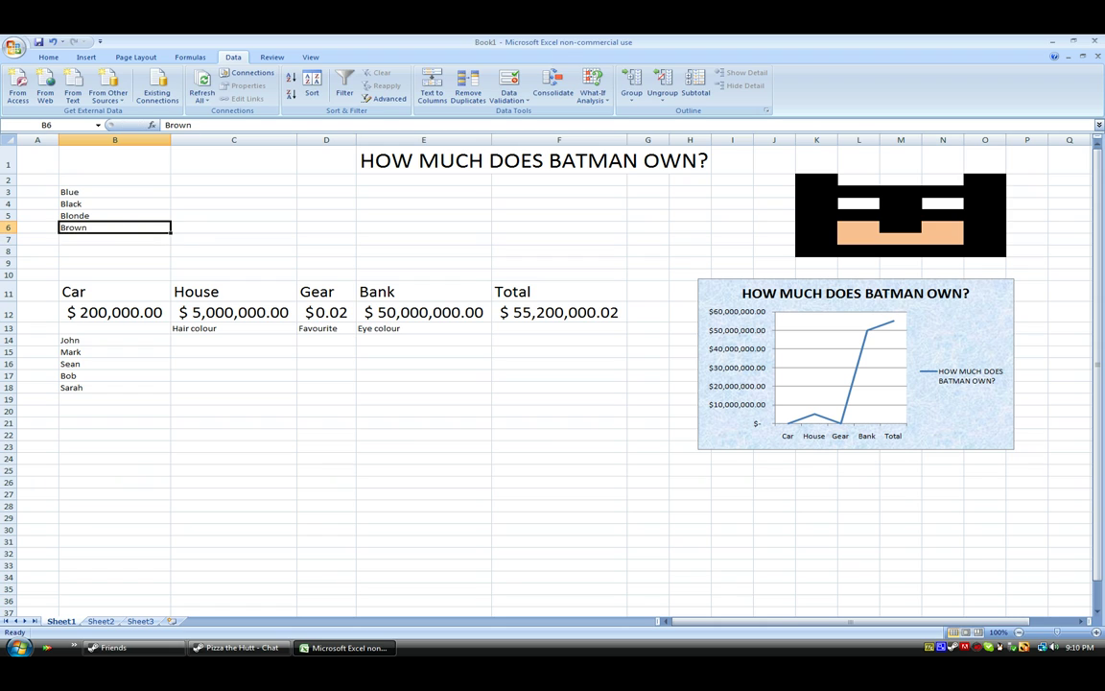
pyautogui.write('Brunnete')
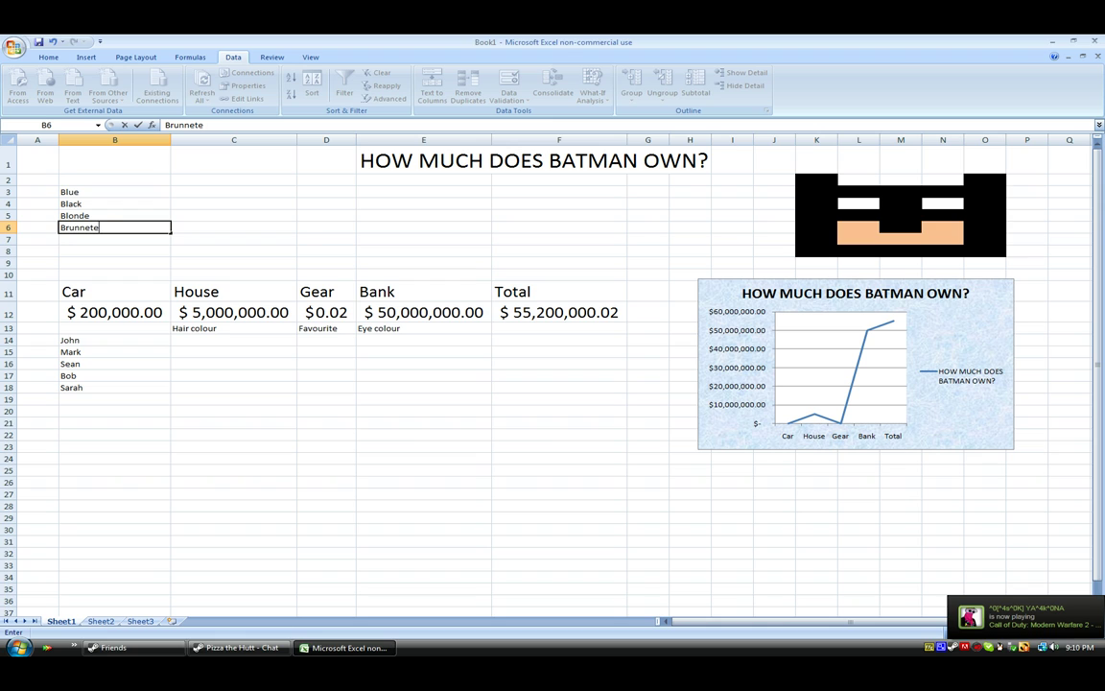
pyautogui.press('BackSpace')
pyautogui.write('te')
pyautogui.press('Return')
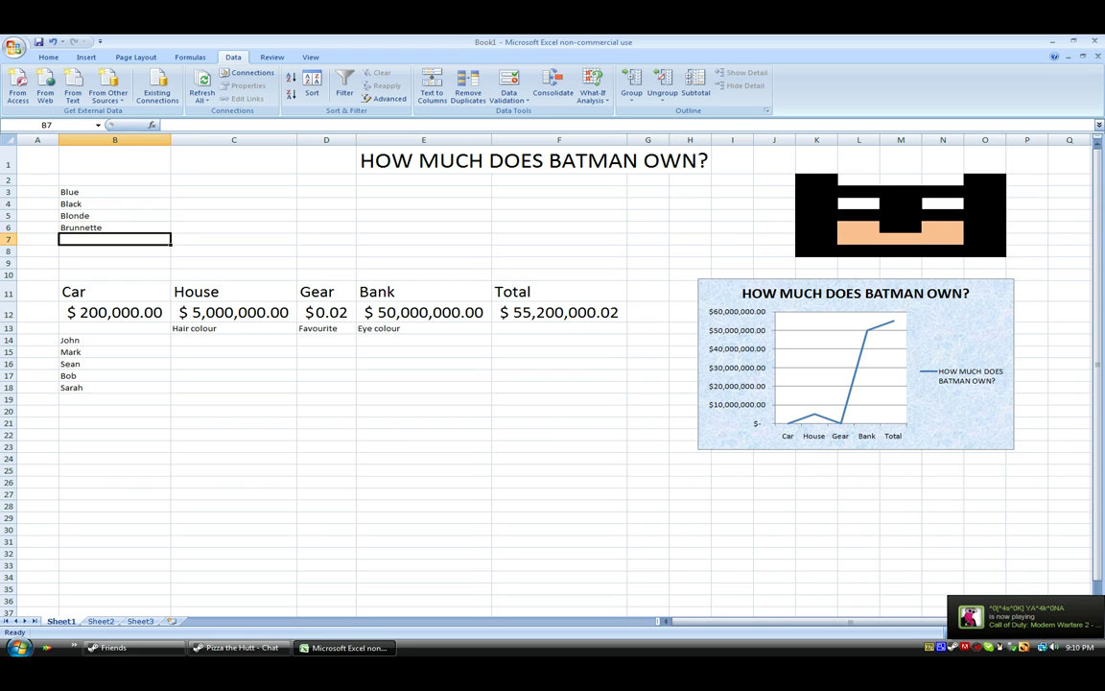
pyautogui.press('Up')
pyautogui.press('Up')
pyautogui.press('Down')
pyautogui.press('Down')
pyautogui.write('Brown')
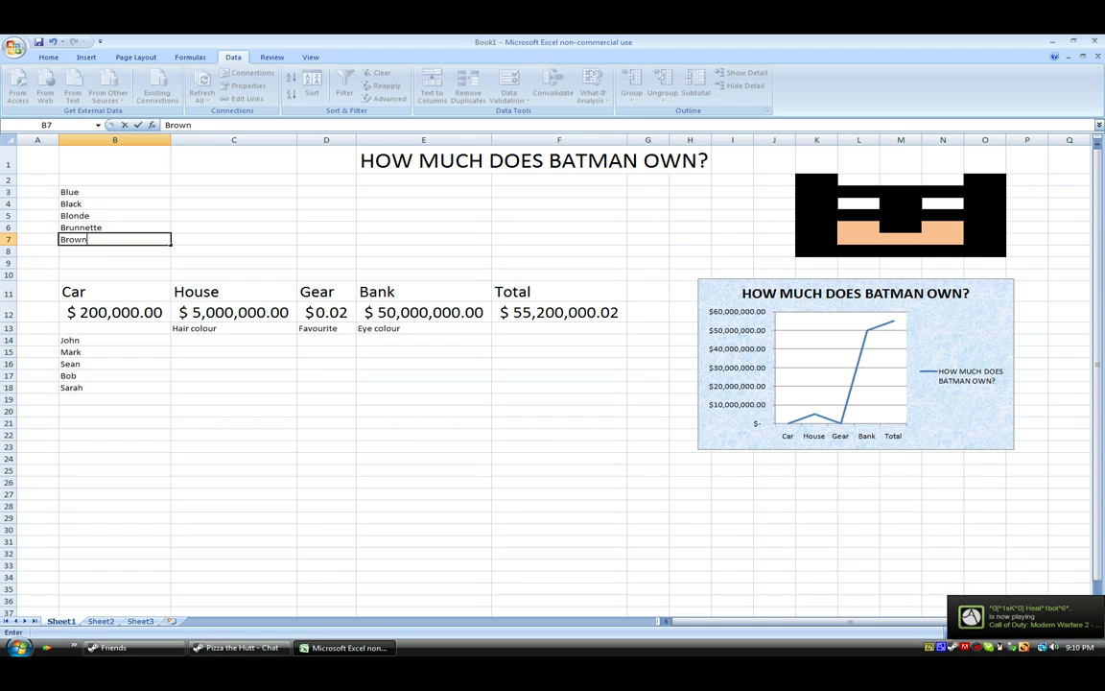
# Step: Apply list data validation to the Hair colour cells C14 to C18, using cells B3 to B7 as the source
pyautogui.click(234, 341)
pyautogui.moveTo(233, 340); pyautogui.dragTo(233, 388)
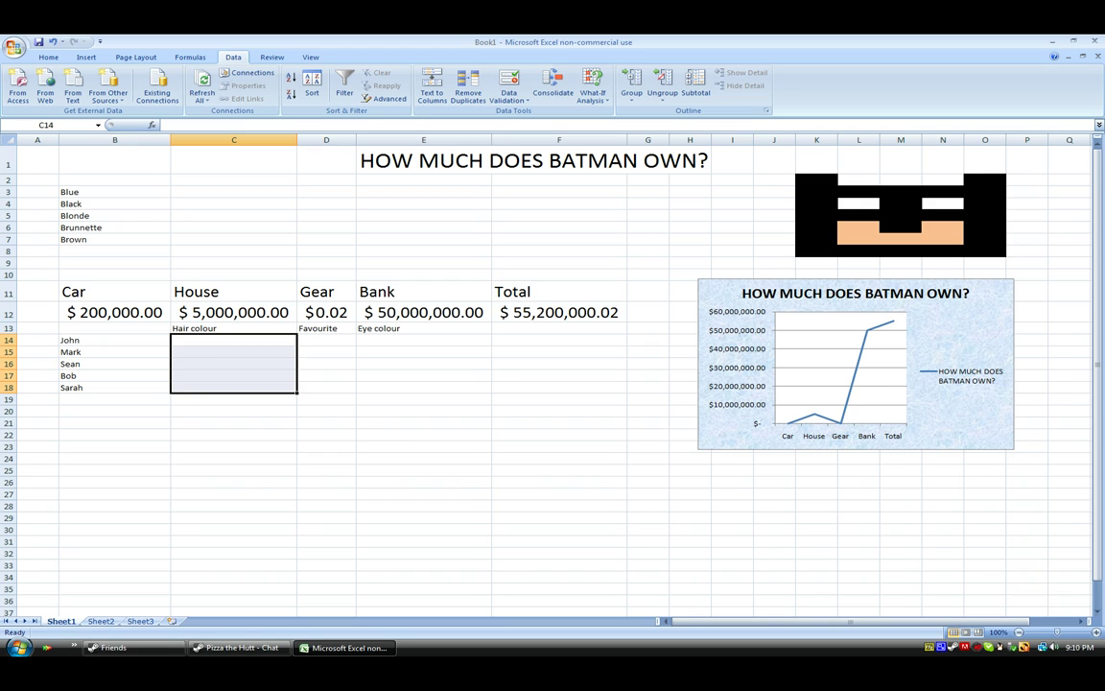
pyautogui.click(508, 96)
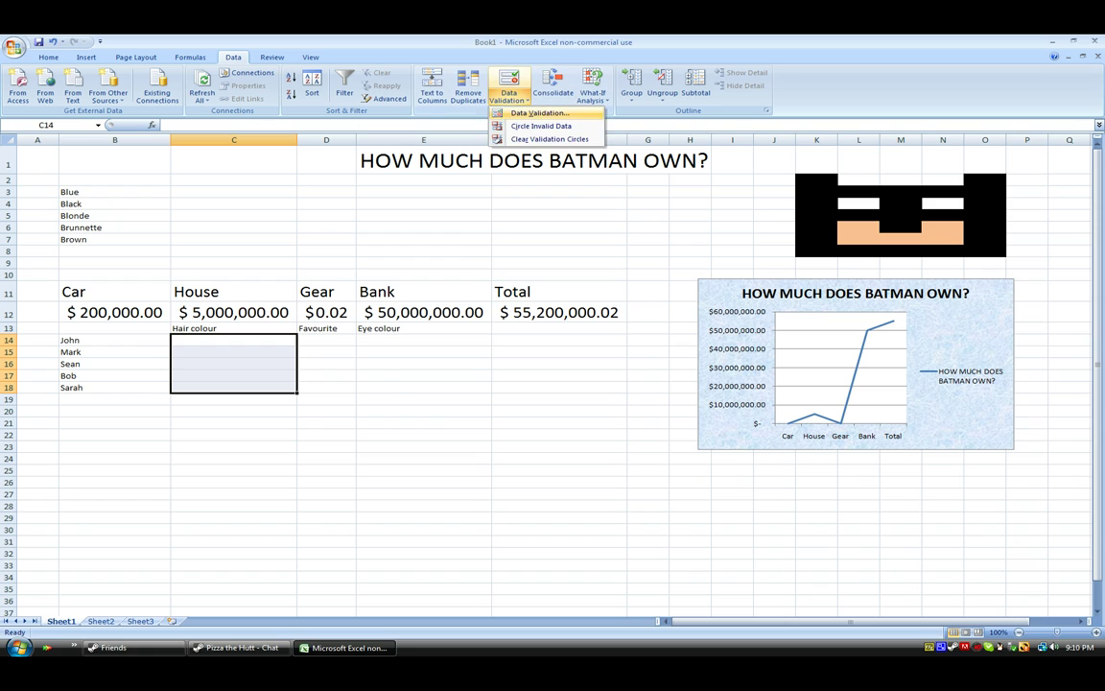
pyautogui.click(528, 111)
pyautogui.click(457, 389)
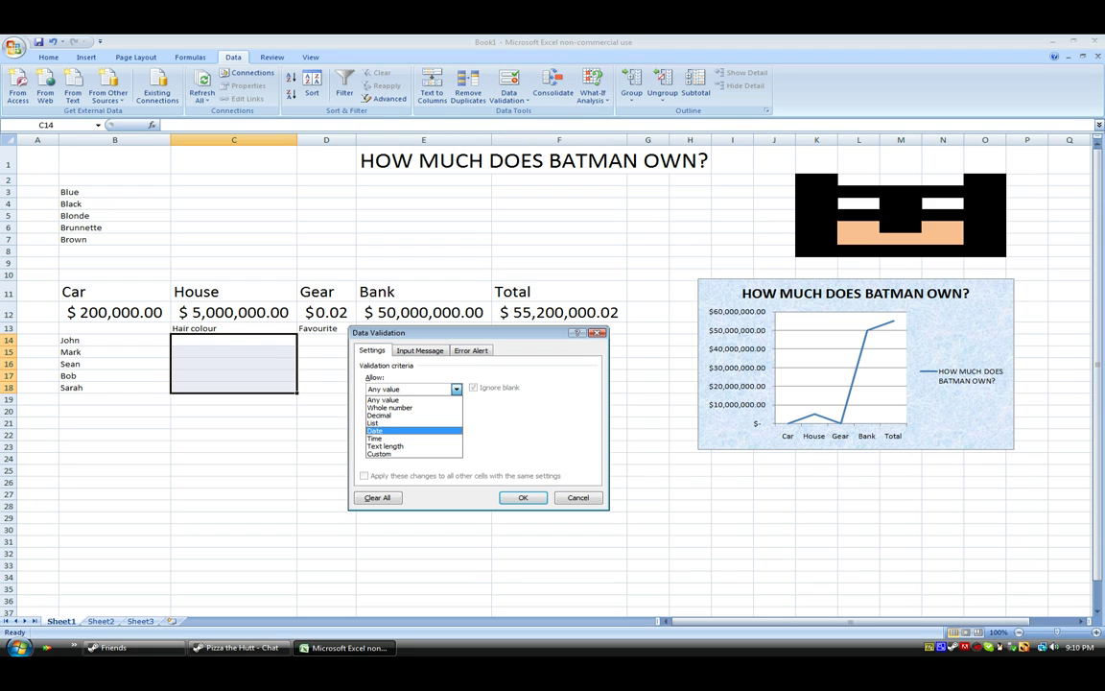
pyautogui.click(403, 422)
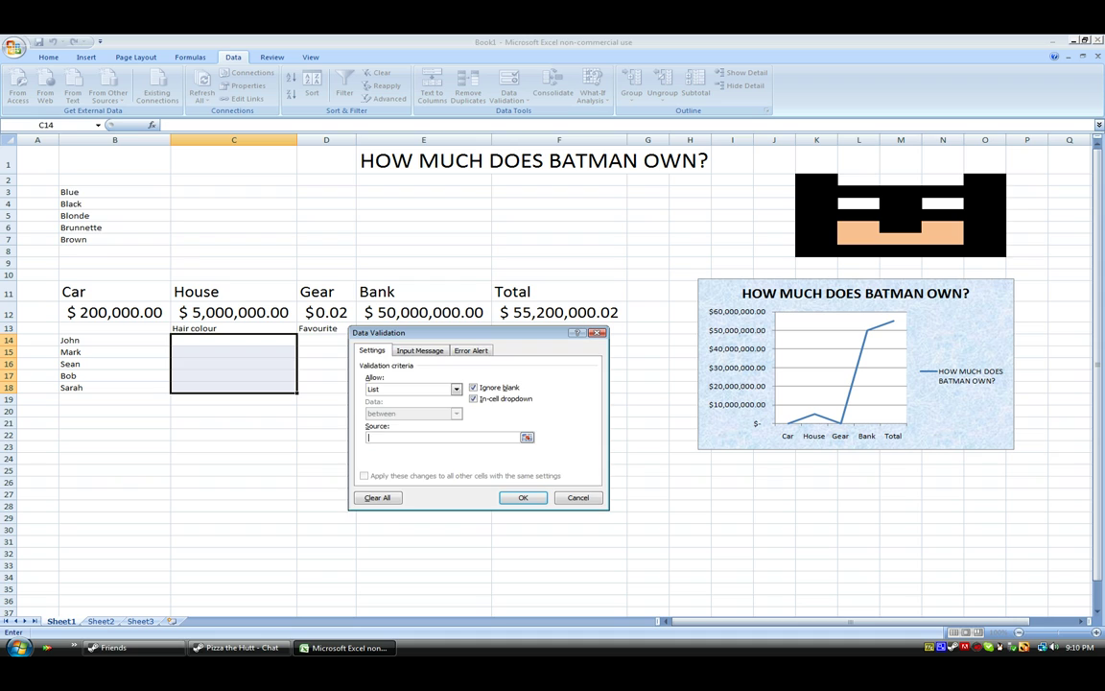
pyautogui.moveTo(96, 192); pyautogui.dragTo(144, 192)
pyautogui.moveTo(161, 230); pyautogui.dragTo(163, 235)
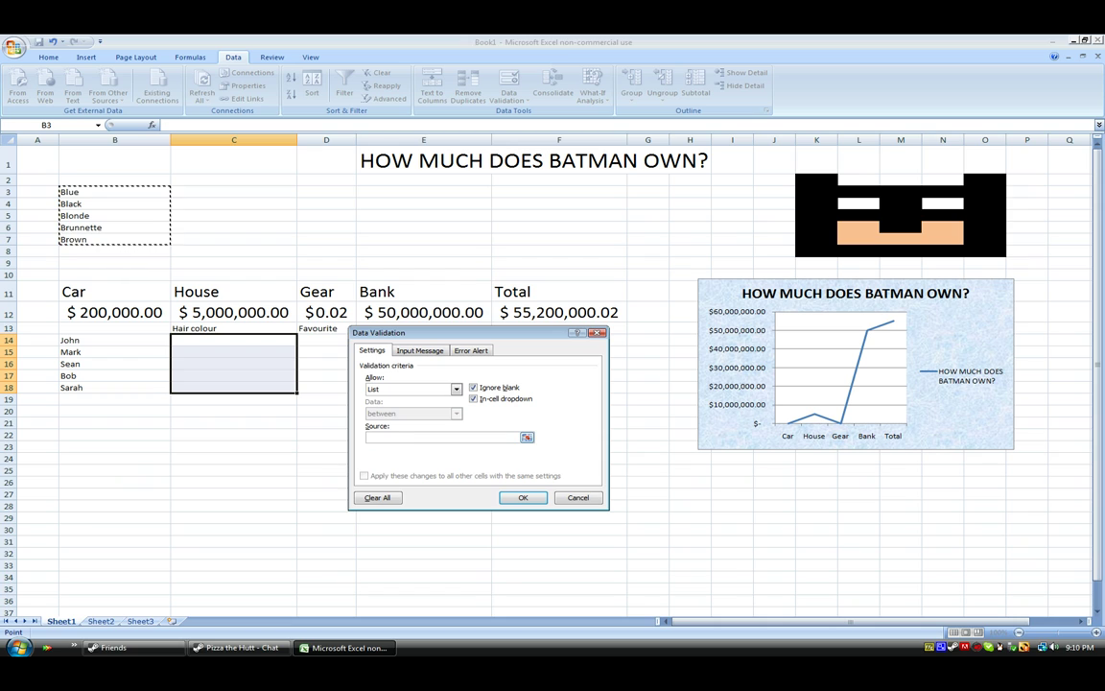
pyautogui.write(',')
pyautogui.moveTo(233, 278); pyautogui.dragTo(233, 310)
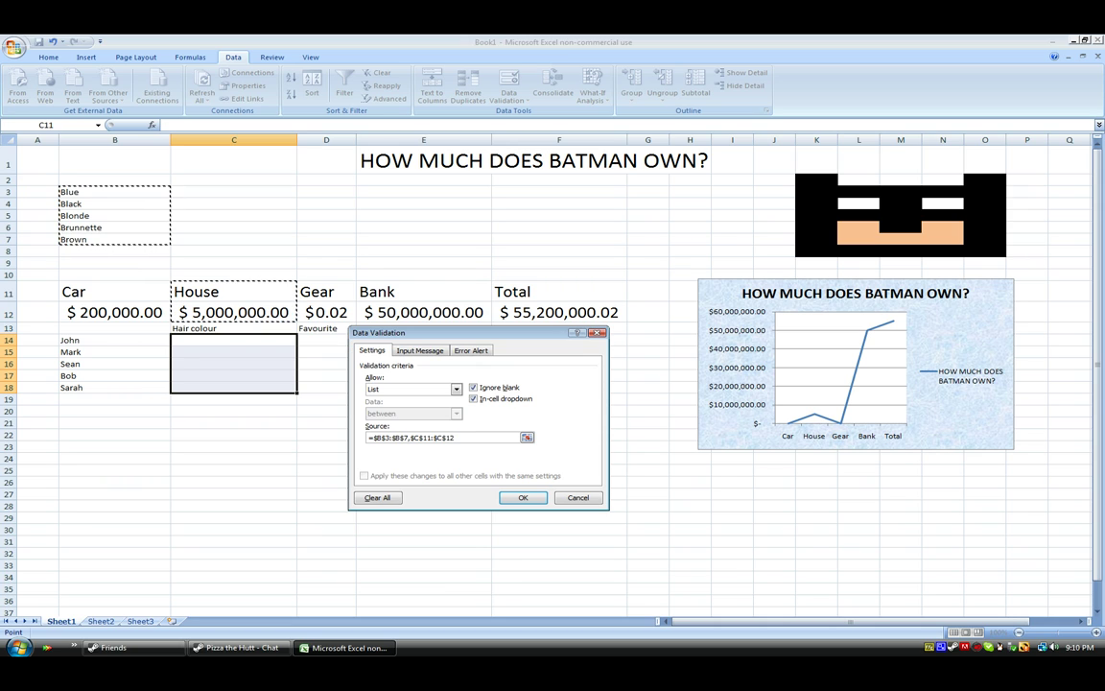
pyautogui.moveTo(135, 193); pyautogui.dragTo(111, 240)
pyautogui.click(134, 192)
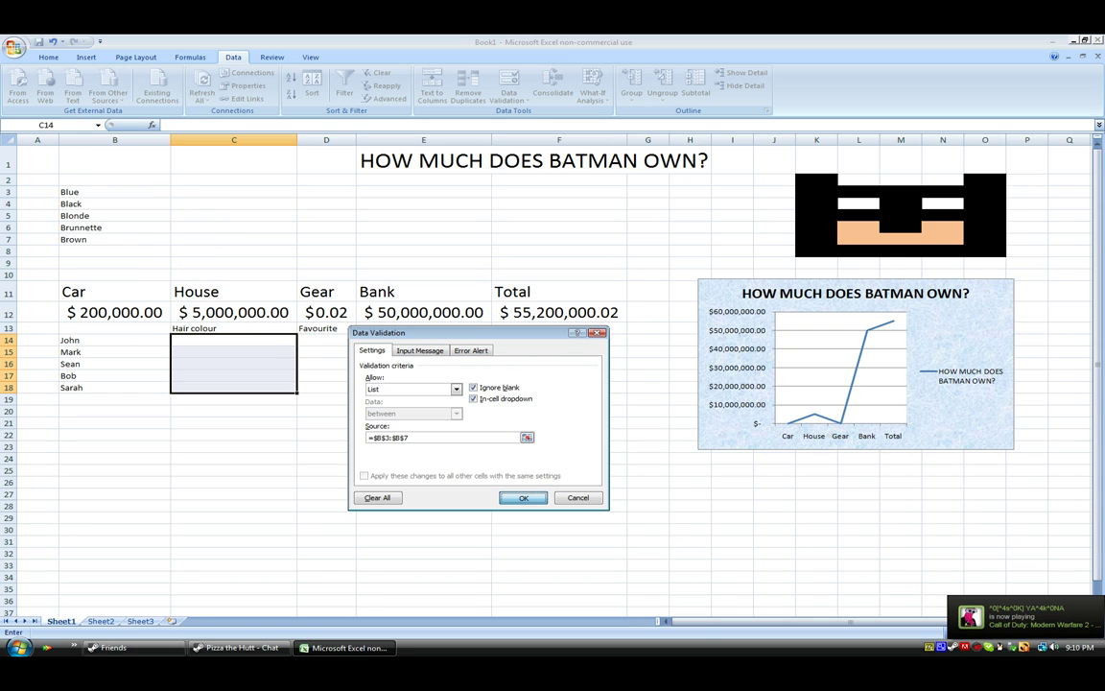
pyautogui.press('Return')
# Step: Choose Blue, Black and Blonde from the drop-down lists in Hair colour cells C14, C15 and C16
pyautogui.click(302, 341)
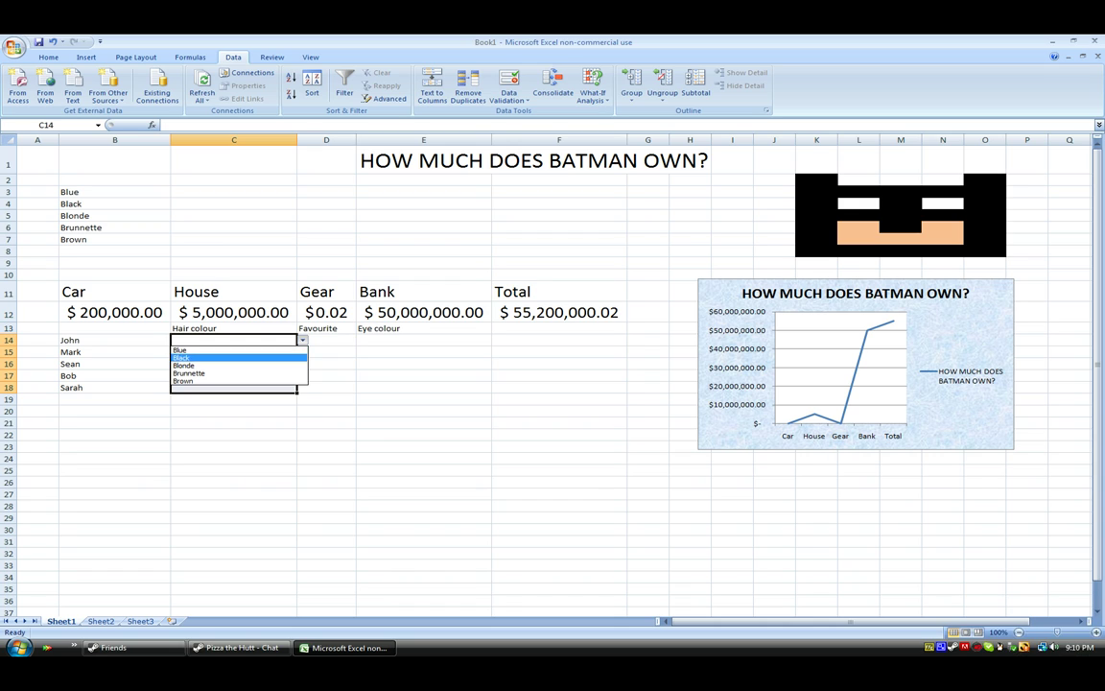
pyautogui.press('Return')
pyautogui.press('Return')
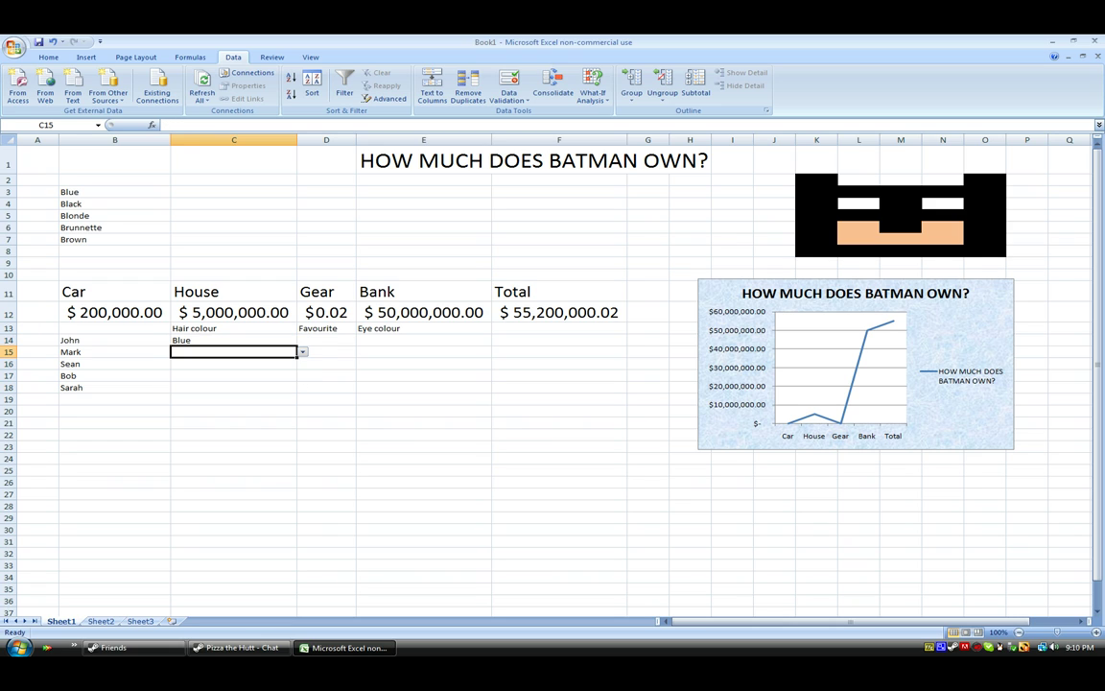
pyautogui.hotkey('alt', 'Down')
pyautogui.press('Down')
pyautogui.press('Return')
pyautogui.press('Return')
pyautogui.hotkey('alt', 'Down')
pyautogui.press('Down')
pyautogui.press('Down')
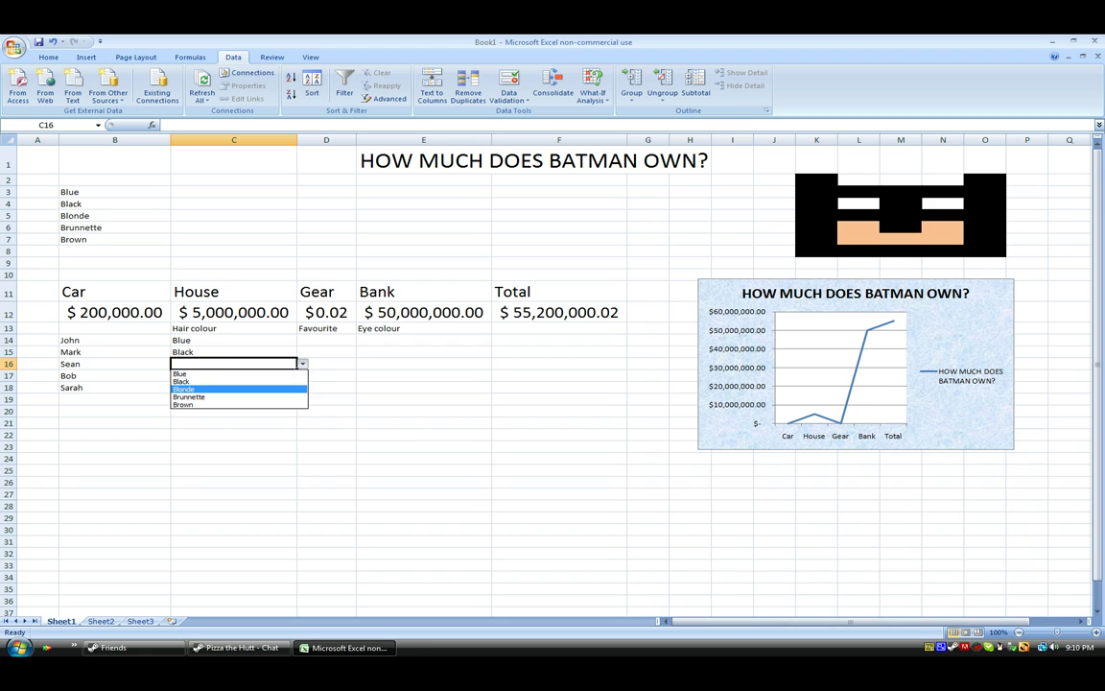
pyautogui.press('Return')
pyautogui.press('Return')
# Step: Choose Brunnette for the hair colour in cell C17 and Blue in cell C18
pyautogui.hotkey('alt', 'Down')
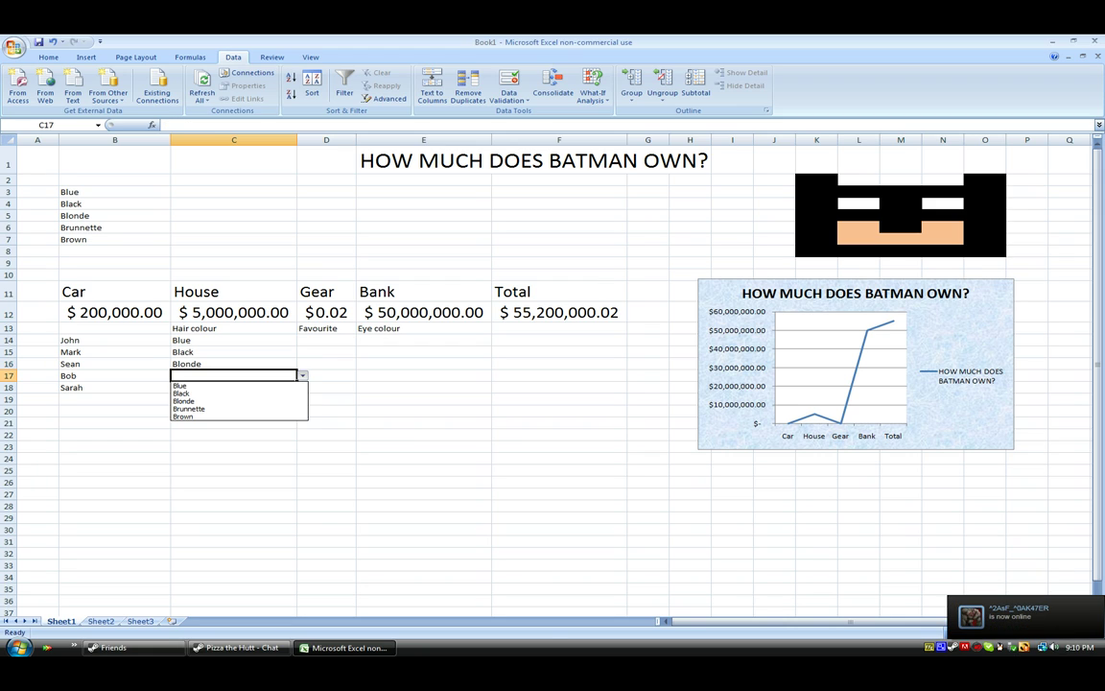
pyautogui.press('Down')
pyautogui.press('Down')
pyautogui.press('Down')
pyautogui.press('Return')
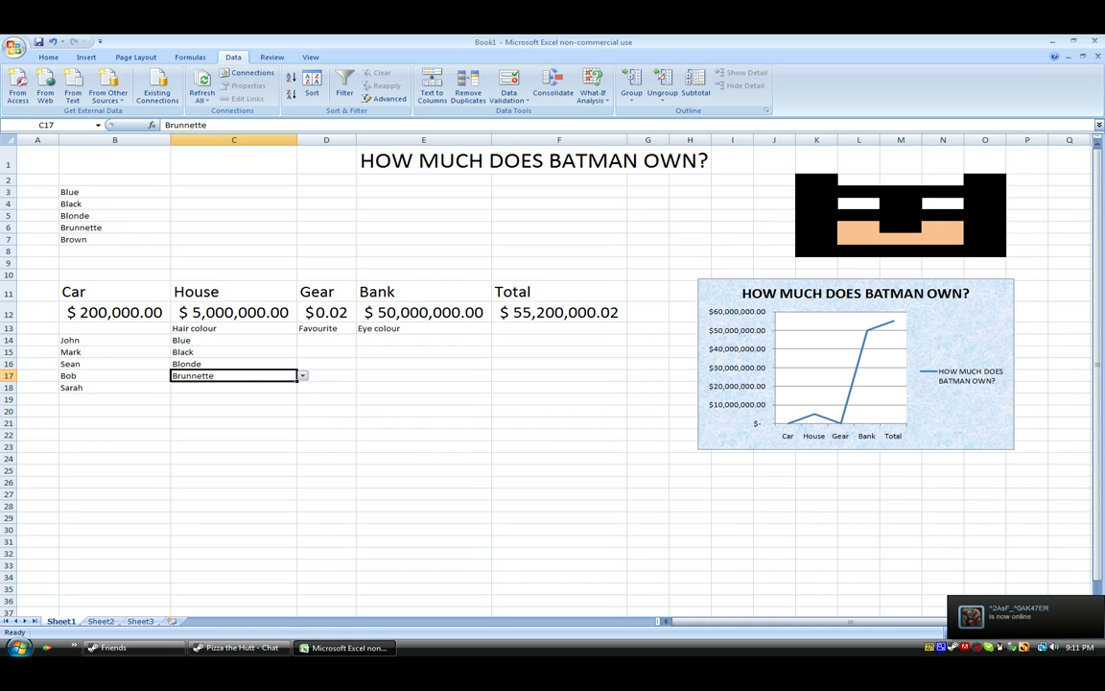
pyautogui.press('Return')
pyautogui.hotkey('alt', 'Down')
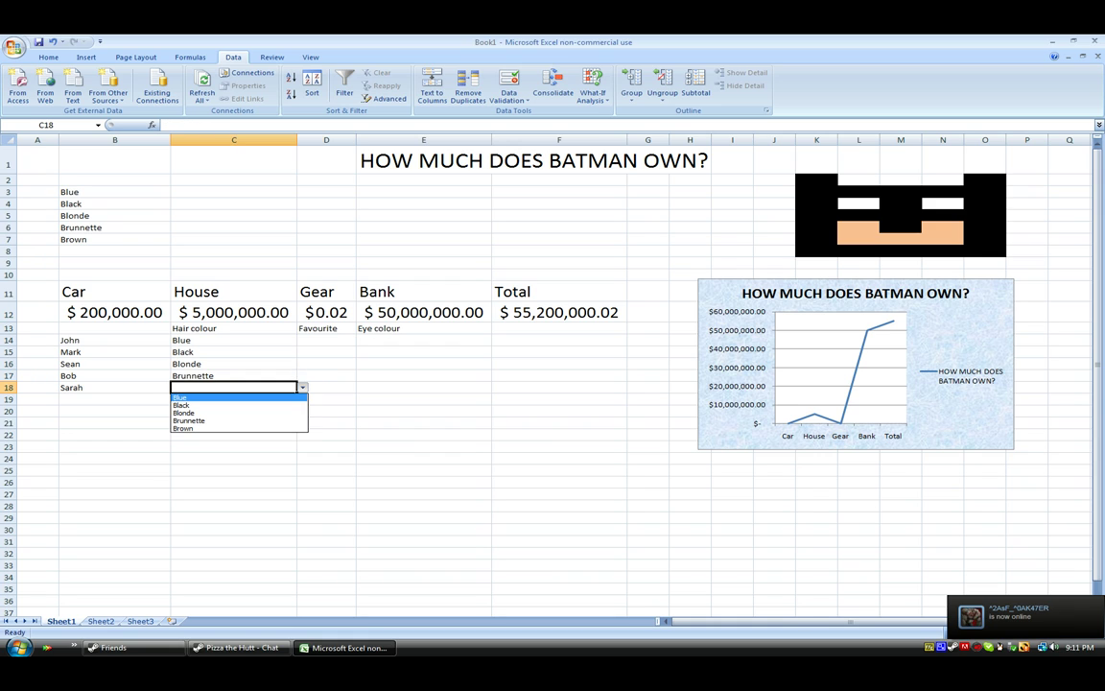
pyautogui.click(180, 398)
# Step: Change the heading in cell D13 to Favourite Colour and autofit the width of column D to it
pyautogui.click(327, 340)
pyautogui.click(326, 329)
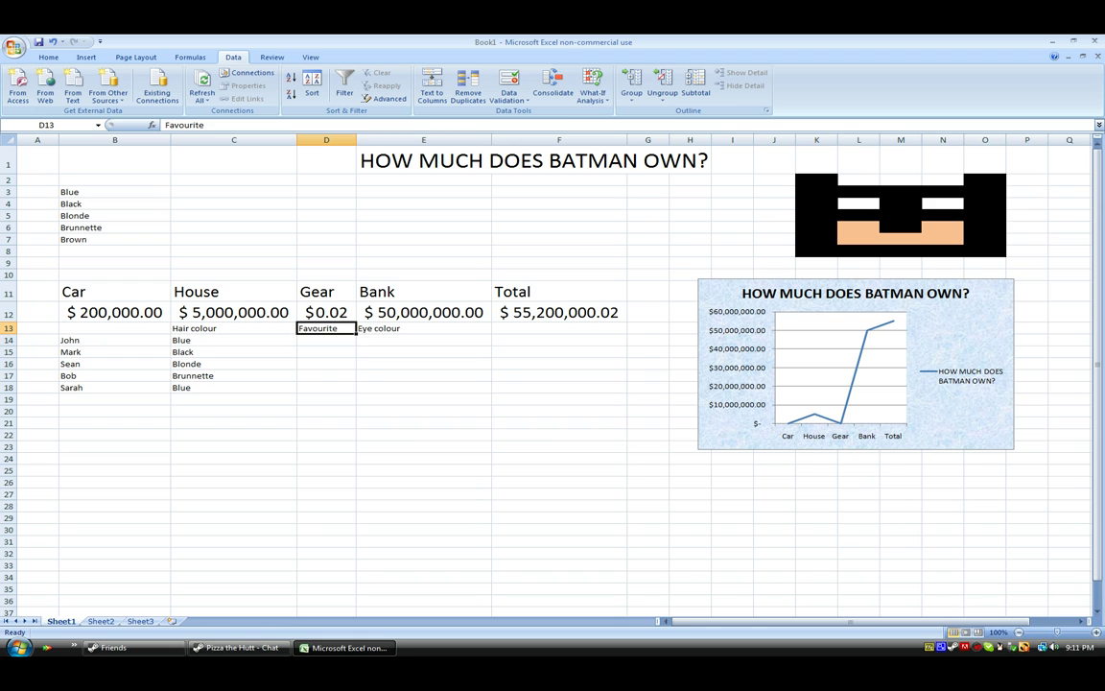
pyautogui.press('F2')
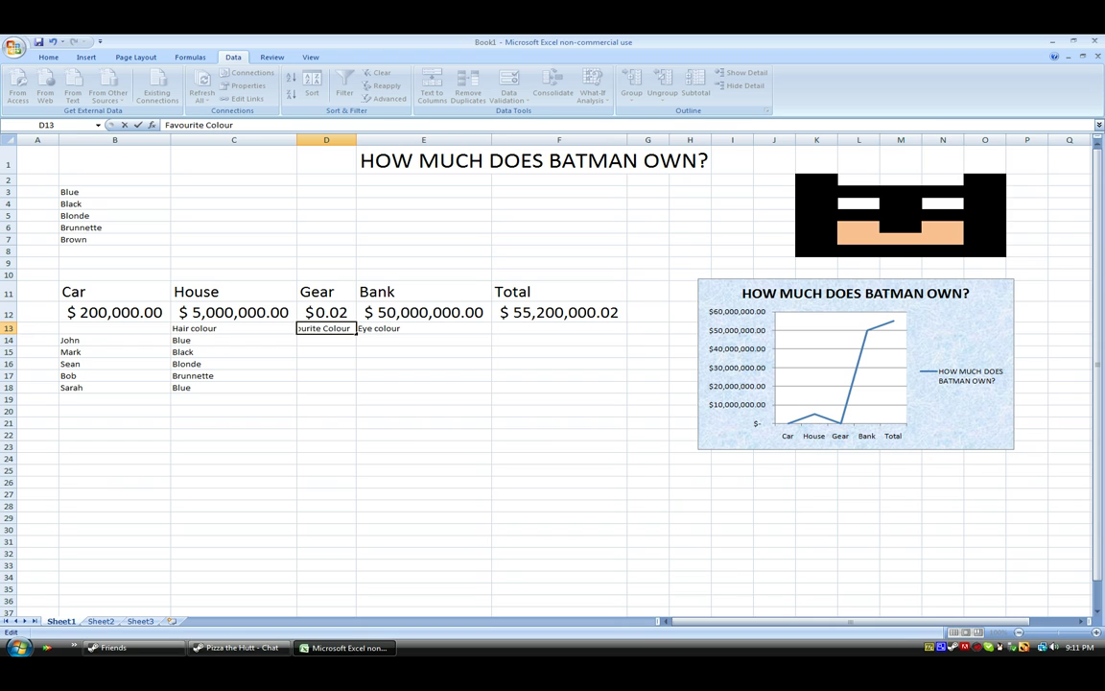
pyautogui.press('Return')
pyautogui.press('Up')
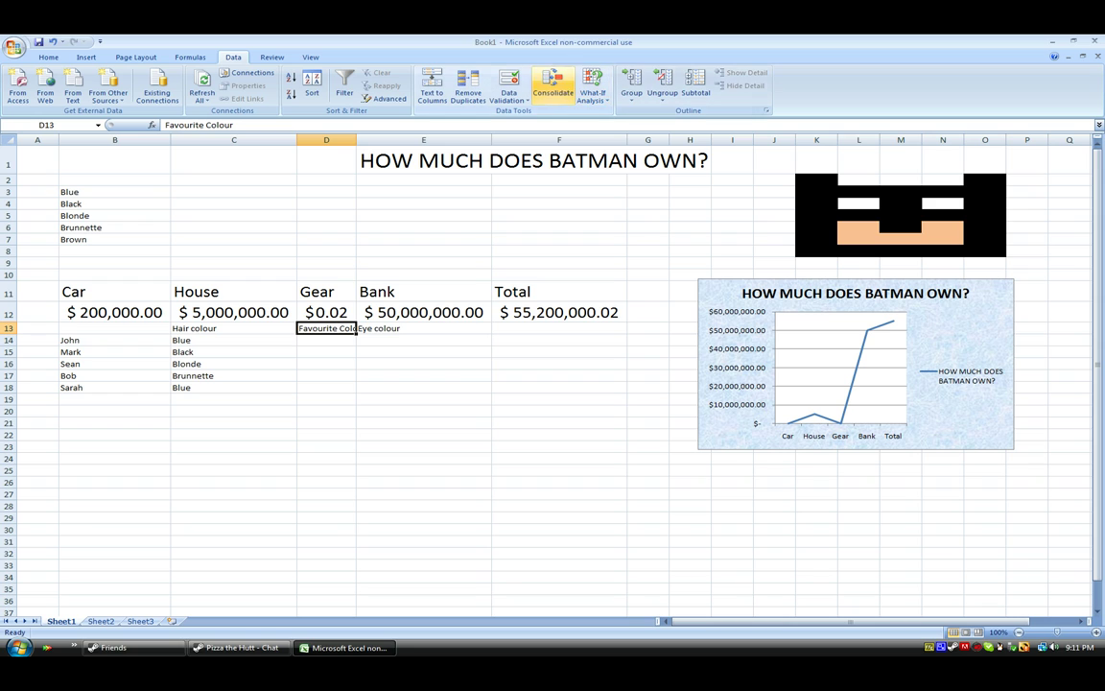
pyautogui.click(48, 56)
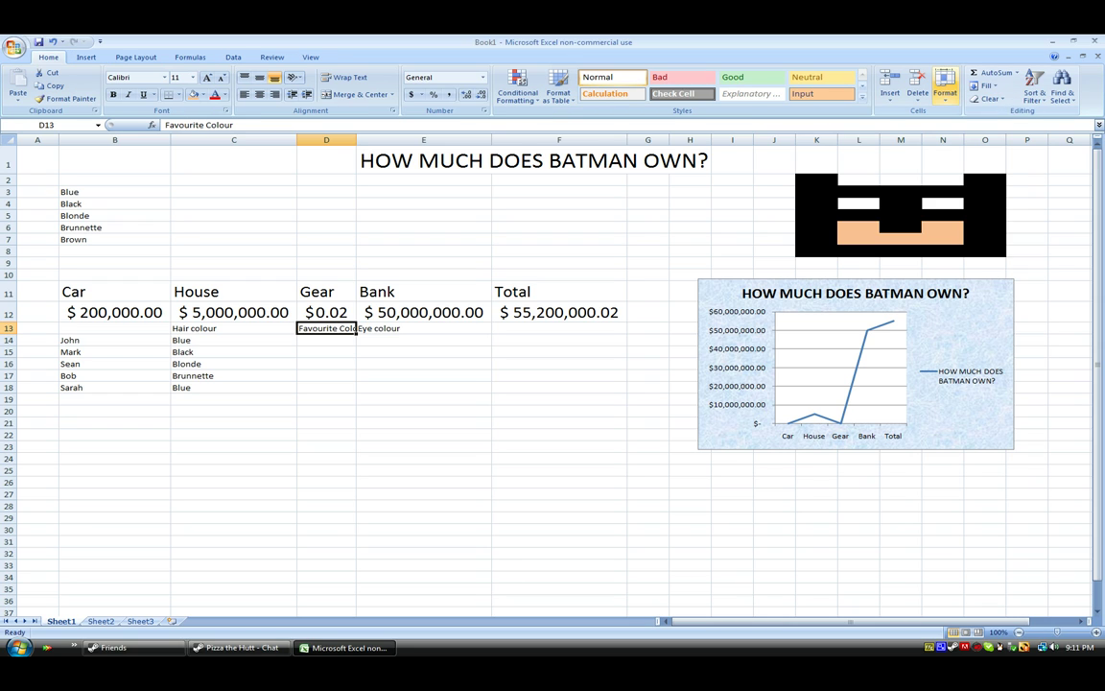
pyautogui.click(945, 88)
pyautogui.click(892, 158)
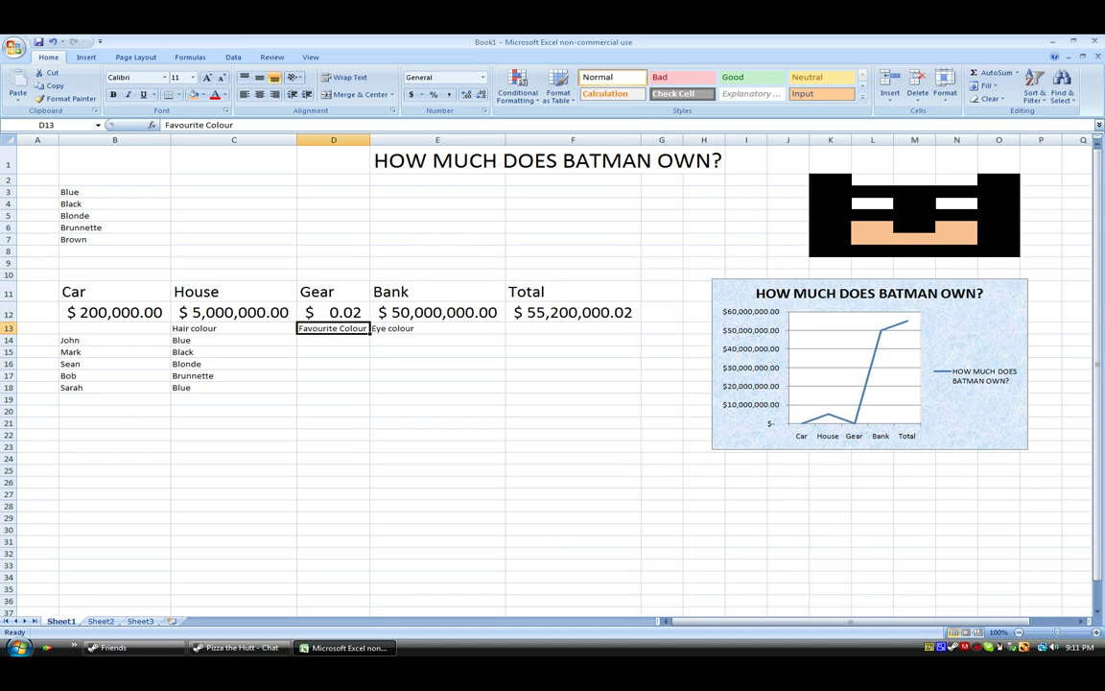
pyautogui.click(333, 341)
pyautogui.moveTo(333, 339); pyautogui.dragTo(333, 387)
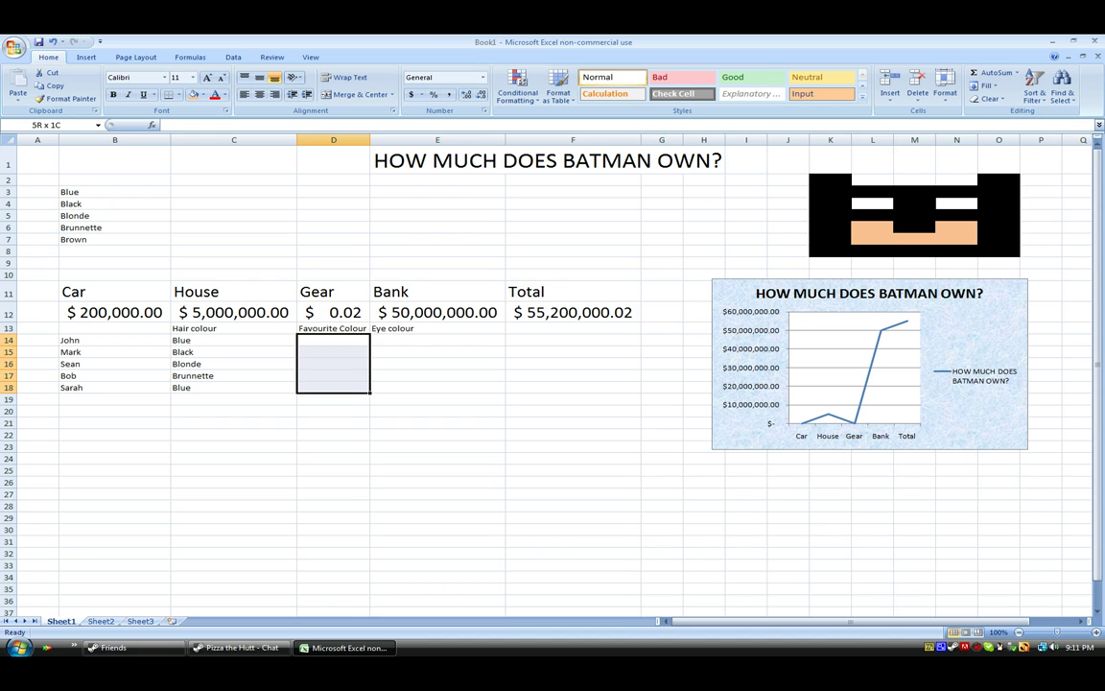
pyautogui.click(233, 57)
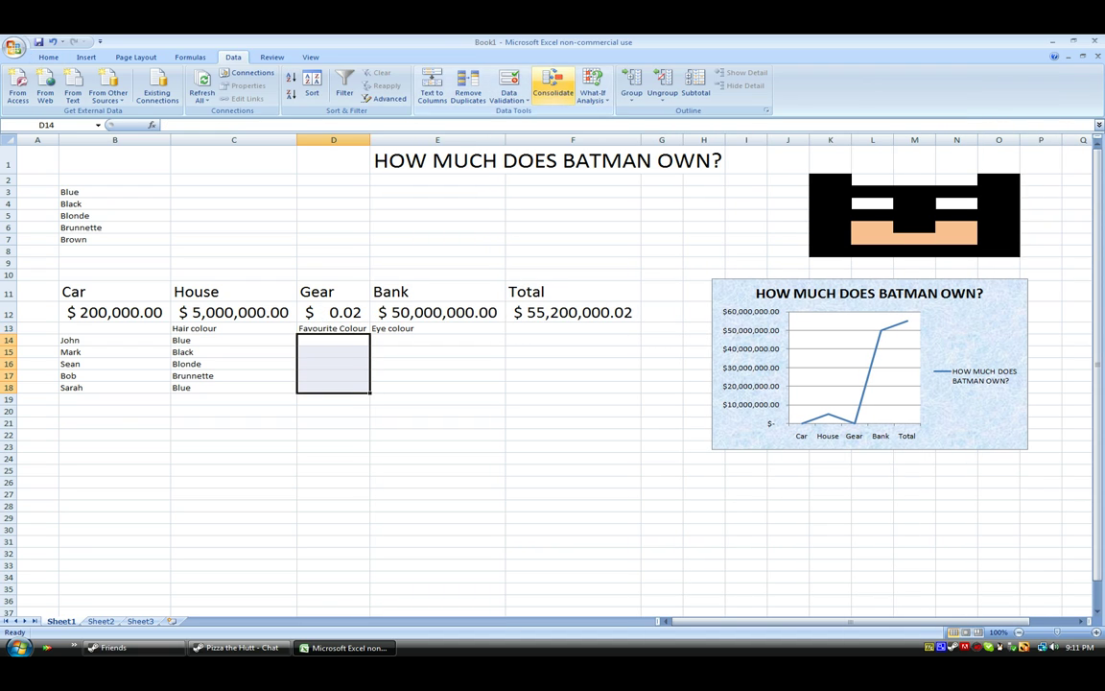
pyautogui.click(509, 95)
pyautogui.click(531, 111)
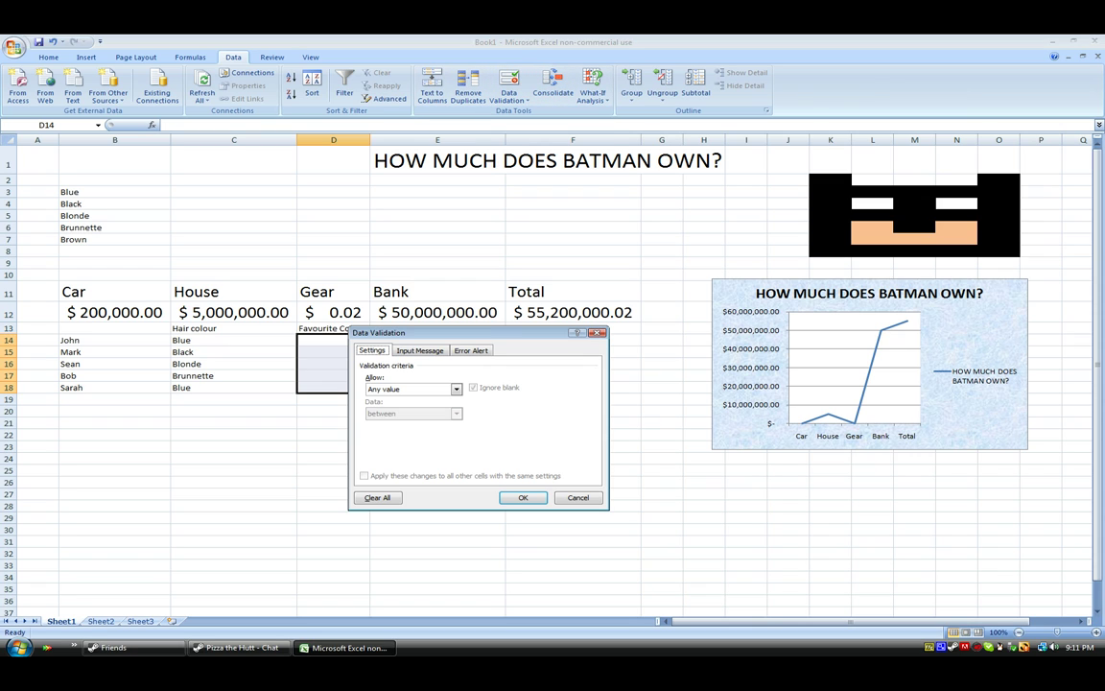
pyautogui.click(456, 388)
pyautogui.click(412, 423)
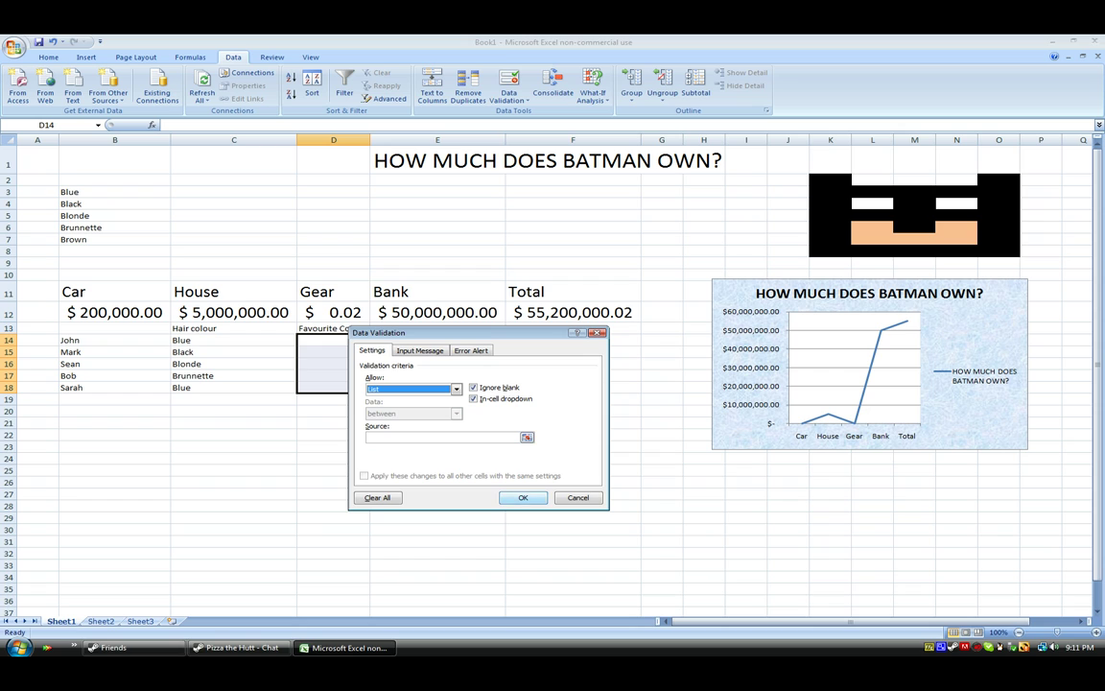
pyautogui.moveTo(432, 332); pyautogui.dragTo(572, 335)
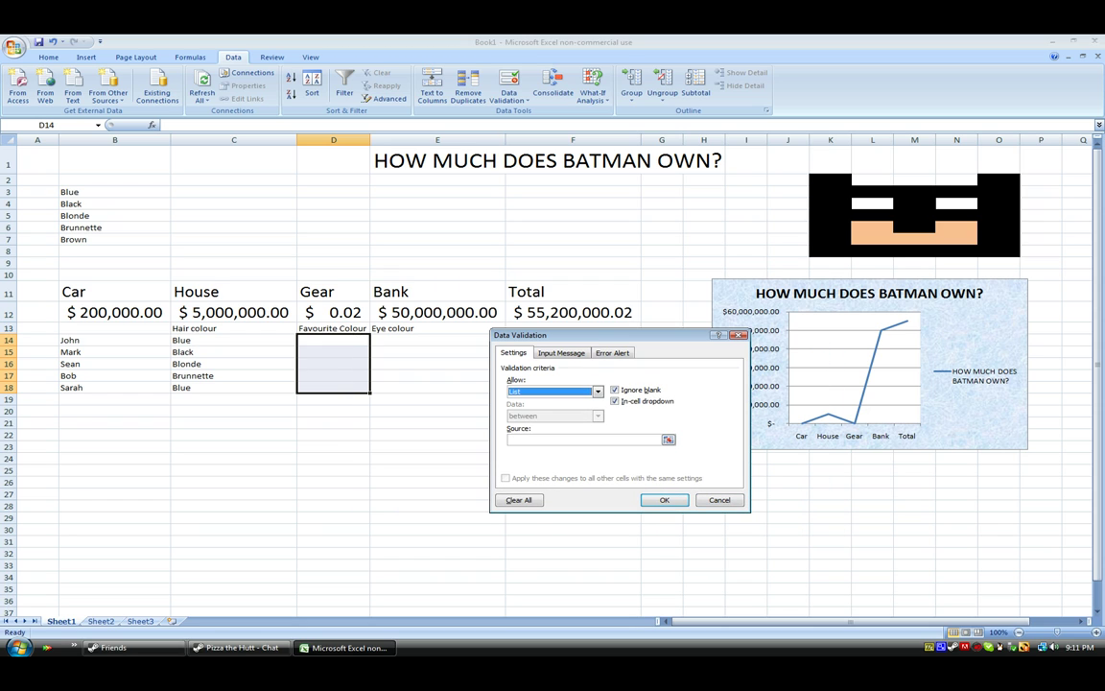
pyautogui.click(719, 500)
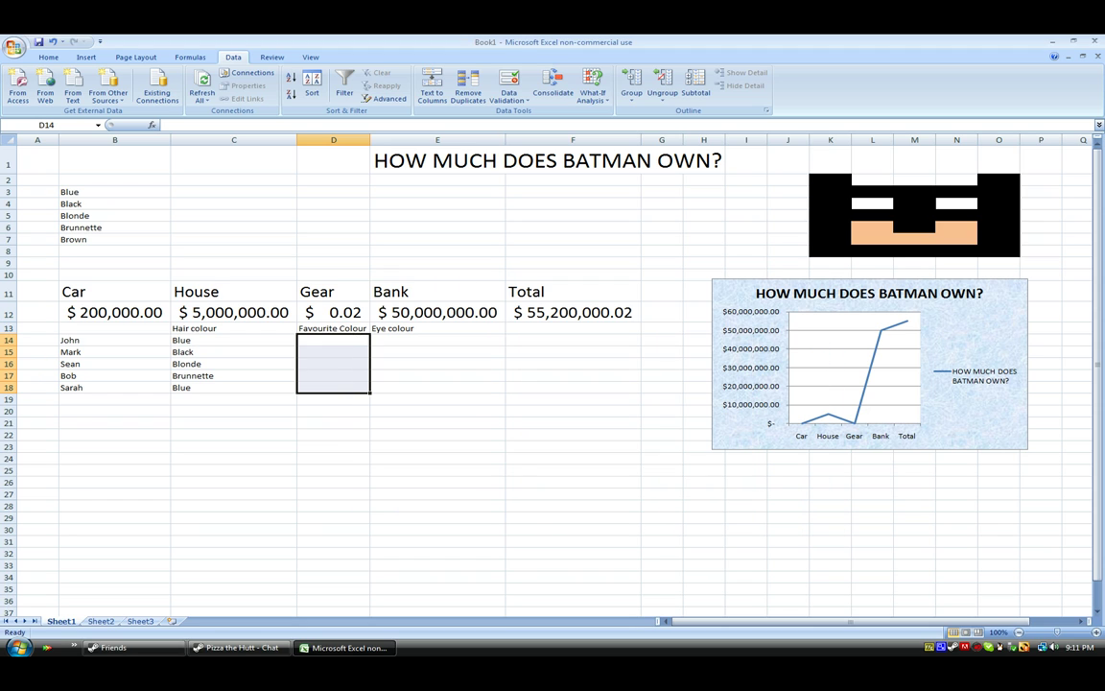
# Step: Copy the Hair colour cell C14 with its drop-down list into Favourite Colour cells D14 to D18
pyautogui.click(233, 341)
pyautogui.hotkey('ctrl', 'c')
pyautogui.click(333, 341)
pyautogui.hotkey('ctrl', 'v')
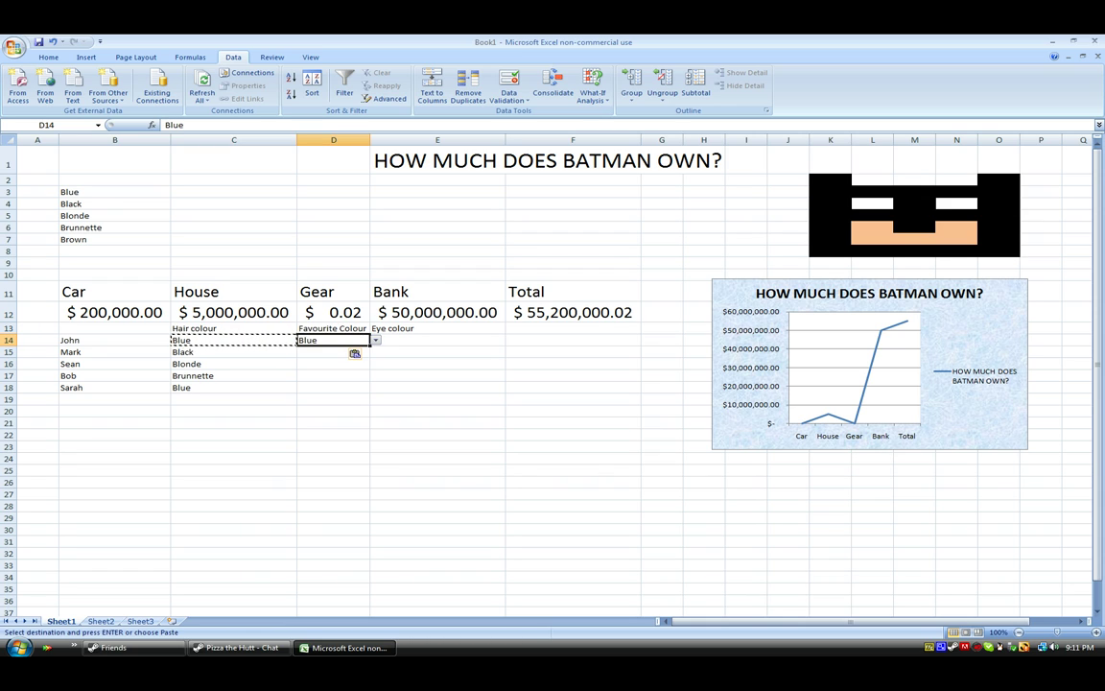
pyautogui.press('Down')
pyautogui.hotkey('ctrl', 'v')
pyautogui.press('Down')
pyautogui.hotkey('ctrl', 'v')
pyautogui.press('Down')
pyautogui.hotkey('ctrl', 'v')
pyautogui.press('Down')
pyautogui.hotkey('ctrl', 'v')
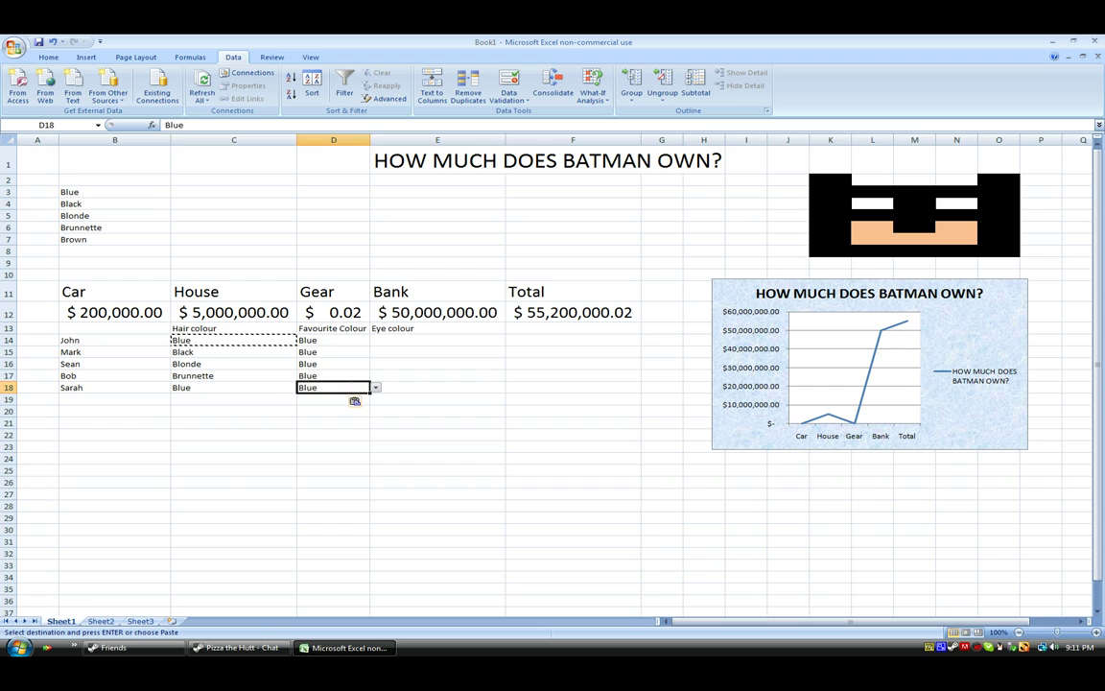
# Step: Paste the copied drop-down cell into Eye colour cells E18 up to E14
pyautogui.press('Right')
pyautogui.hotkey('ctrl', 'v')
pyautogui.press('Up')
pyautogui.hotkey('ctrl', 'v')
pyautogui.press('Up')
pyautogui.hotkey('ctrl', 'v')
pyautogui.press('Up')
pyautogui.hotkey('ctrl', 'v')
pyautogui.press('Up')
pyautogui.hotkey('ctrl', 'v')
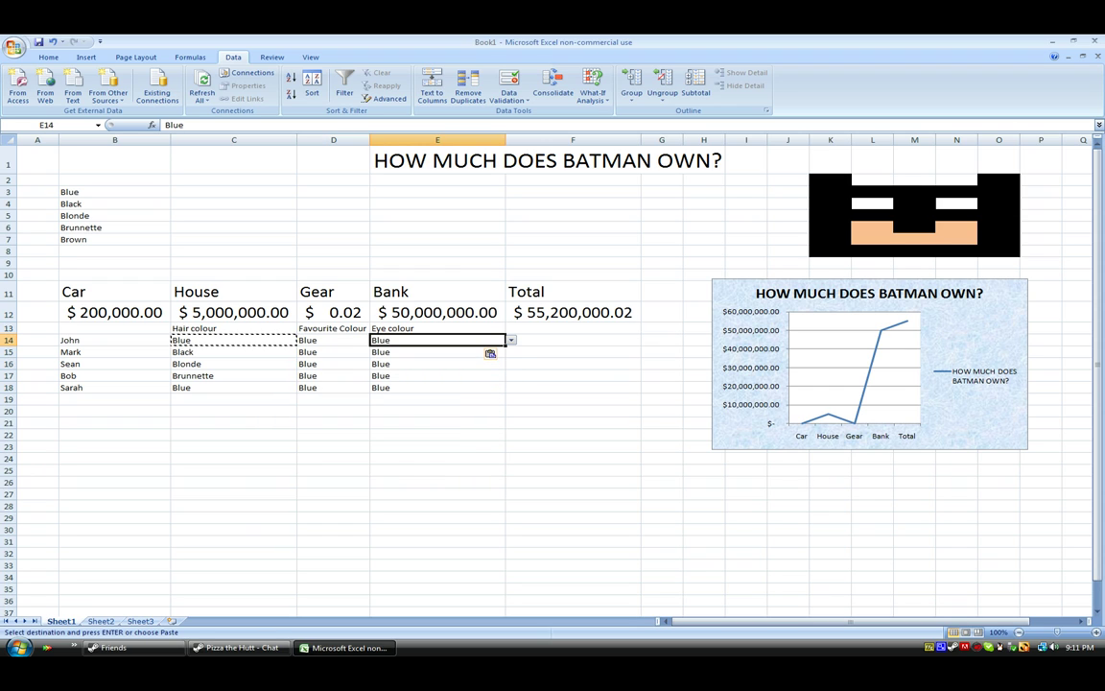
# Step: Choose Blue for the eye colour in cell E14 and Brown in cell E15
pyautogui.click(512, 340)
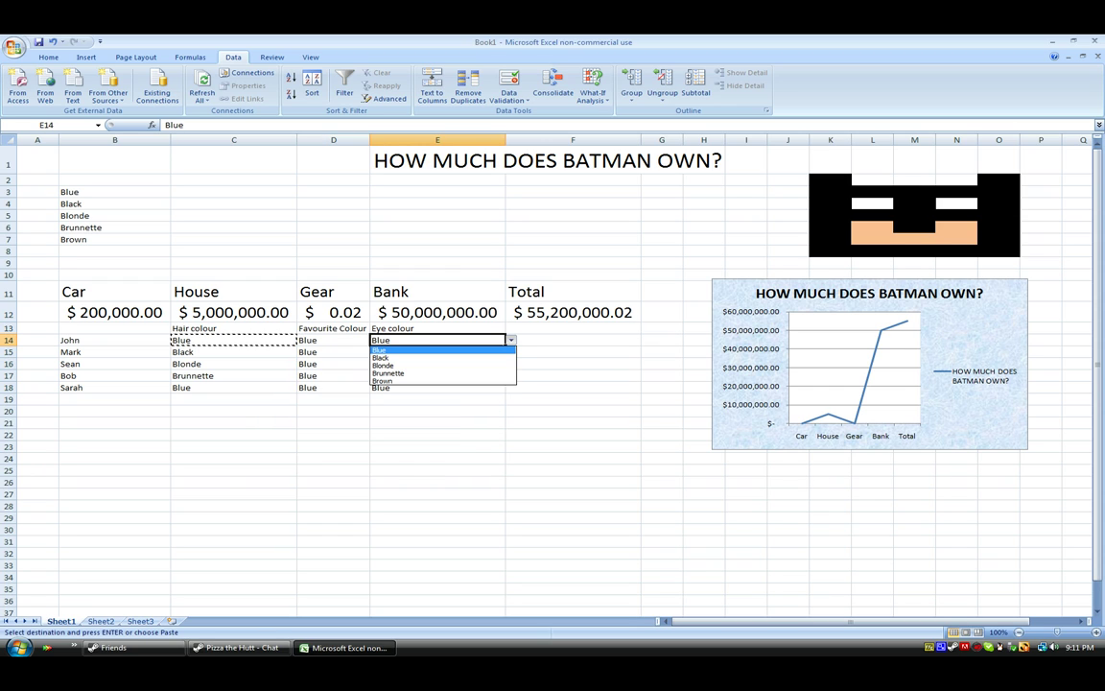
pyautogui.press('Return')
pyautogui.press('Down')
pyautogui.hotkey('alt', 'Down')
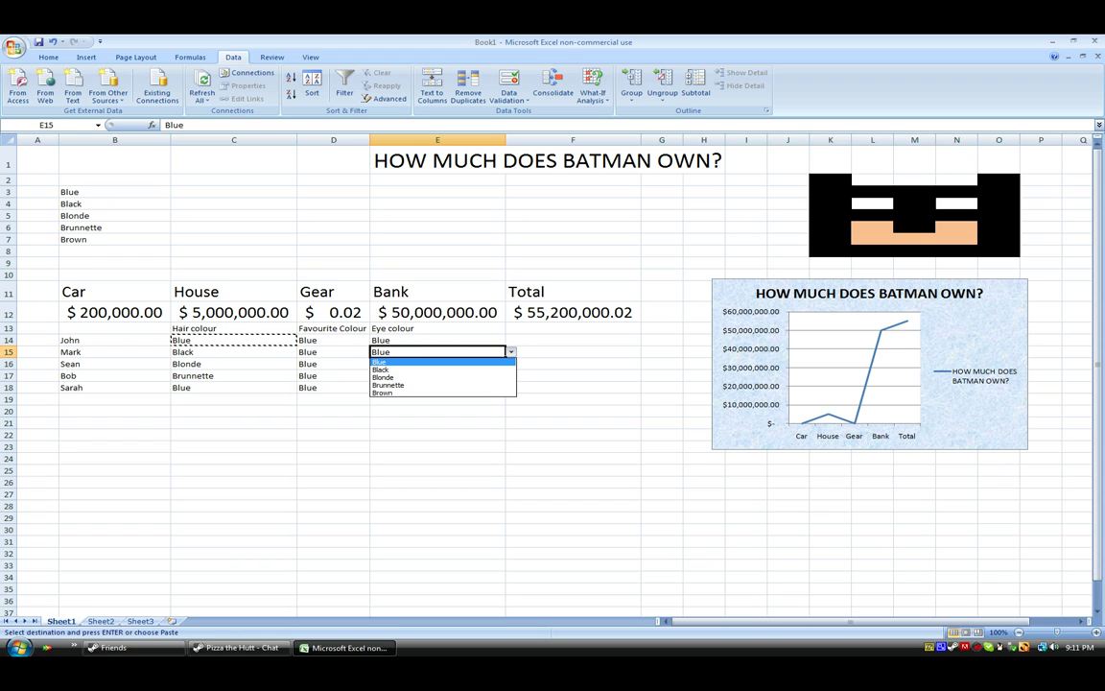
pyautogui.press('Down')
pyautogui.press('Down')
pyautogui.press('Down')
pyautogui.press('Down')
pyautogui.press('Return')
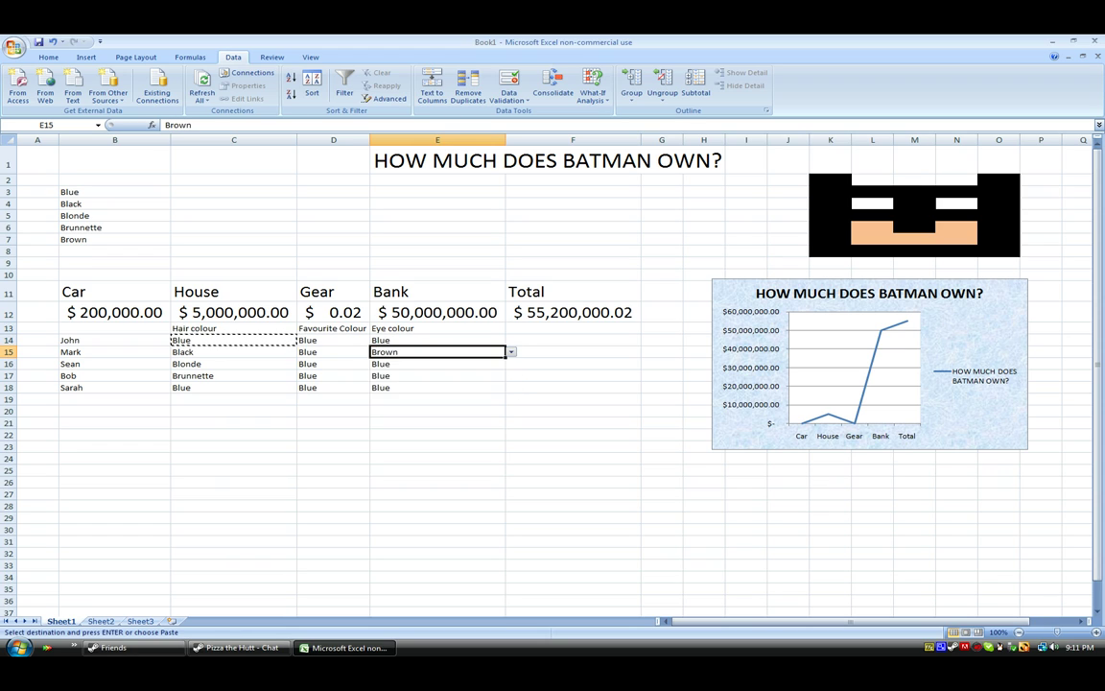
# Step: Choose Blue from the drop-down lists in Eye colour cells E16 and E17
pyautogui.press('Down')
pyautogui.hotkey('alt', 'Down')
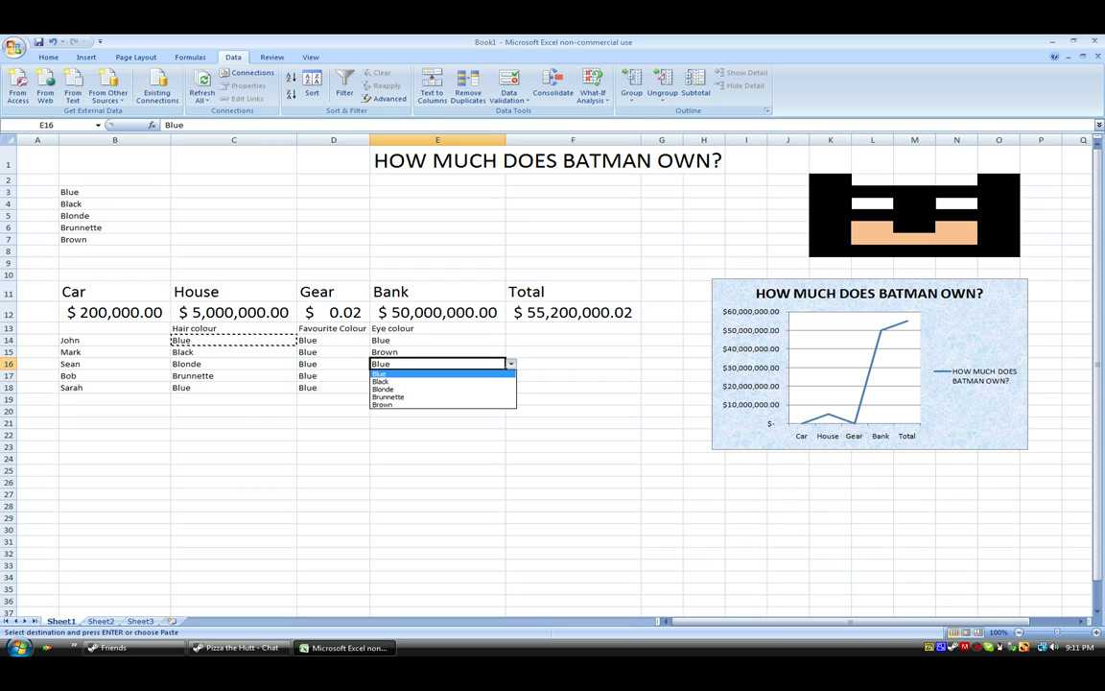
pyautogui.press('Return')
pyautogui.press('Down')
pyautogui.hotkey('alt', 'Down')
pyautogui.press('Return')
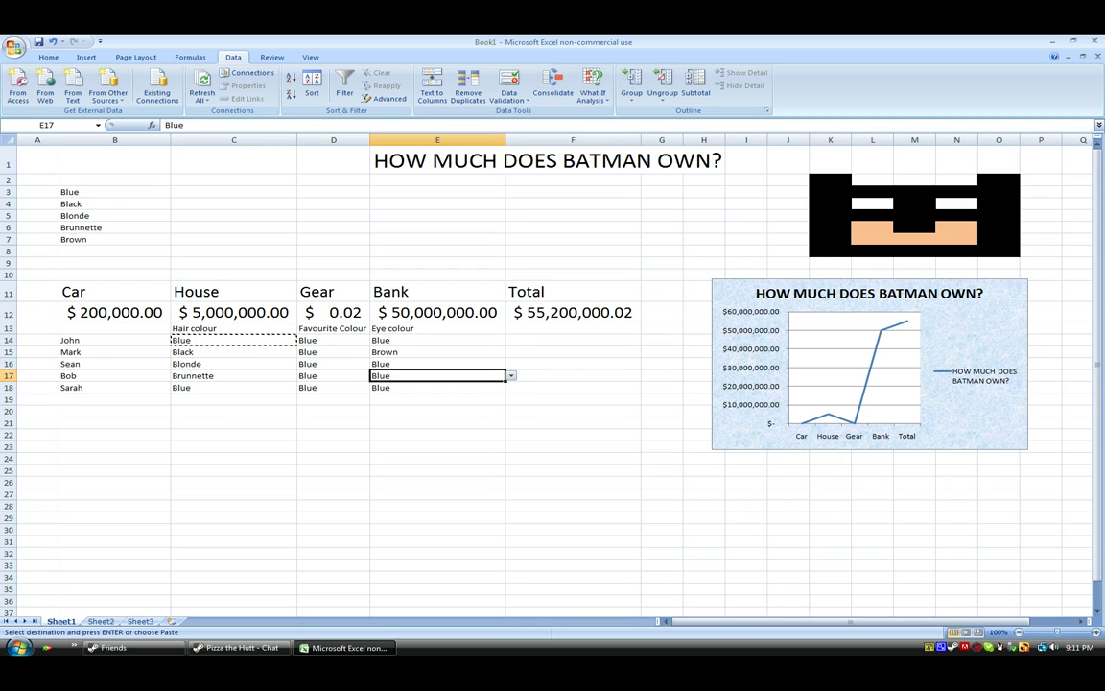
# Step: Choose Black from the drop-down list in Eye colour cell E18
pyautogui.click(437, 341)
pyautogui.click(437, 387)
pyautogui.click(572, 399)
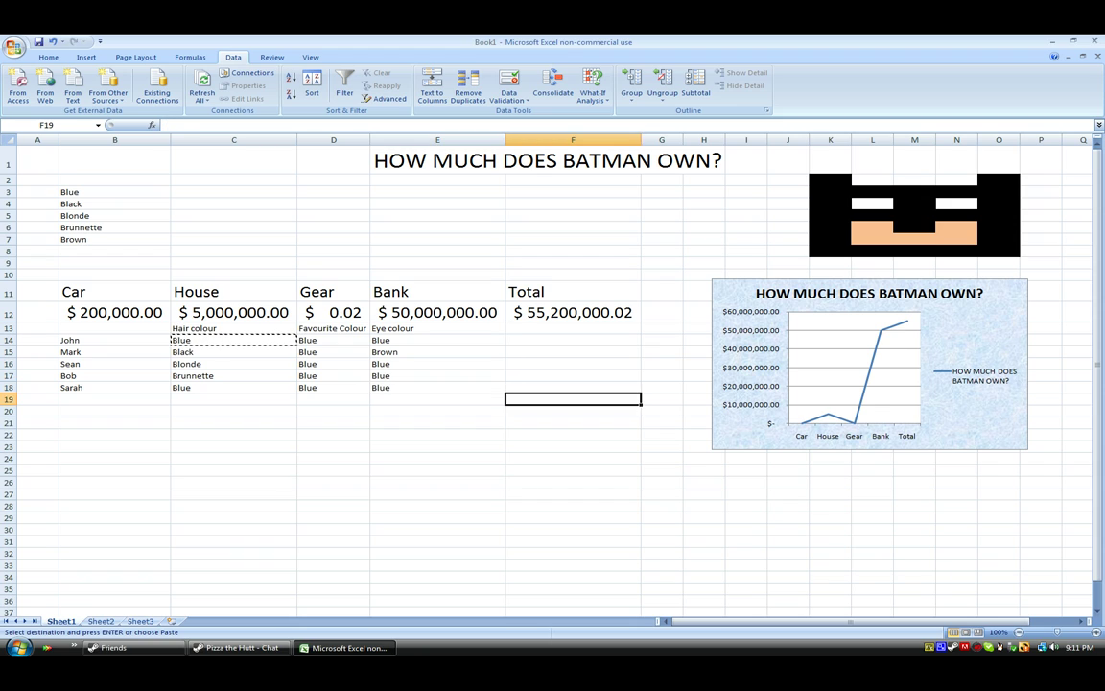
pyautogui.click(438, 388)
pyautogui.click(511, 388)
pyautogui.click(451, 403)
# Step: Choose Black from the drop-down list in Favourite Colour cell D14
pyautogui.click(334, 340)
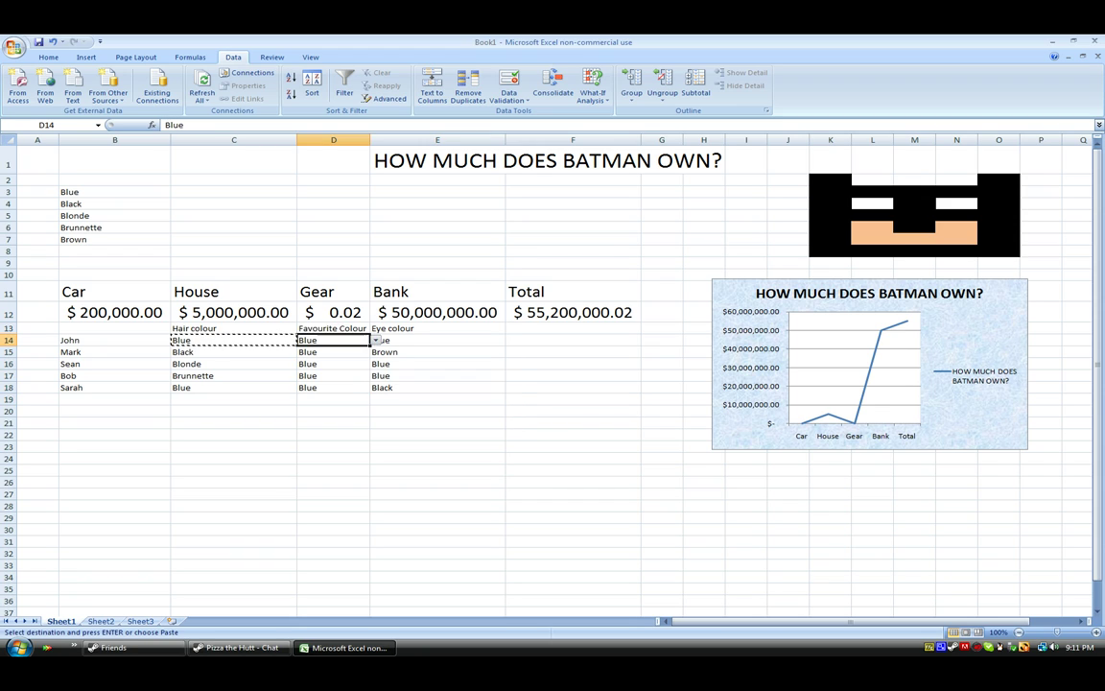
pyautogui.hotkey('alt', 'Down')
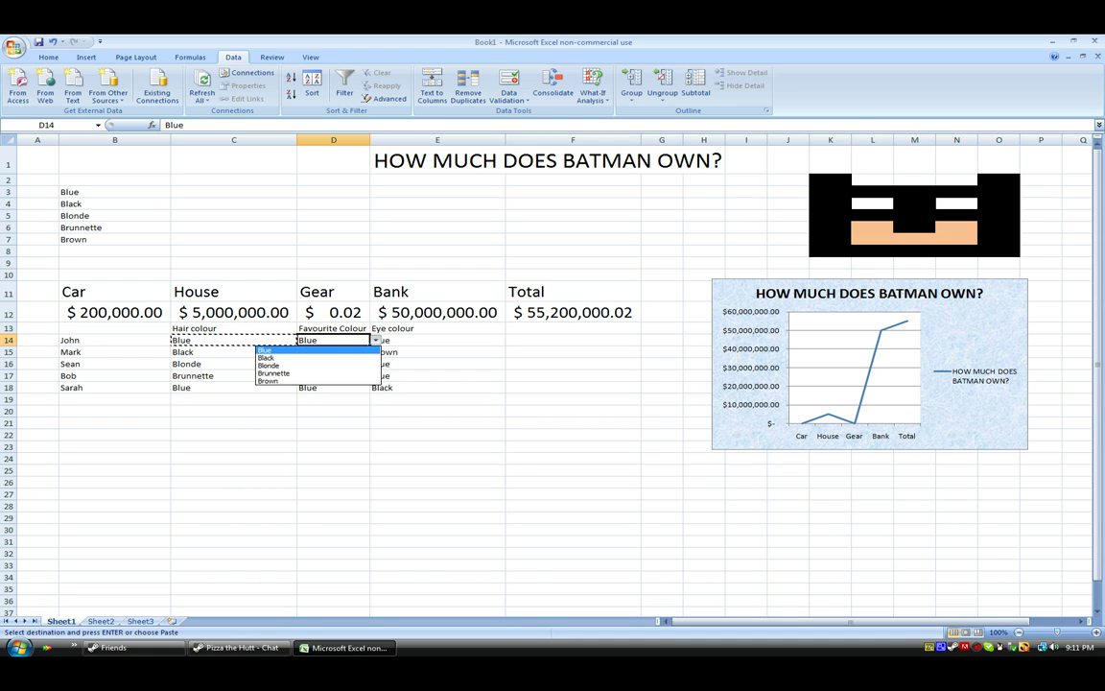
pyautogui.press('Escape')
pyautogui.hotkey('alt', 'Down')
pyautogui.press('Down')
pyautogui.press('Down')
pyautogui.press('Up')
pyautogui.press('Return')
pyautogui.press('Down')
pyautogui.hotkey('alt', 'Down')
pyautogui.press('Down')
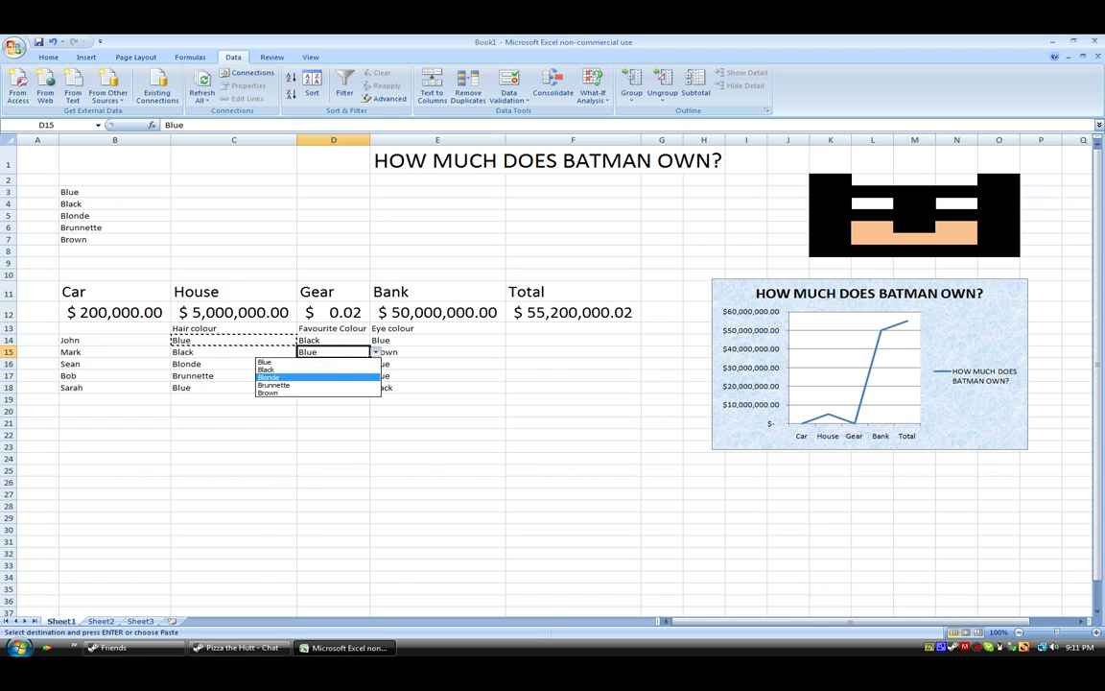
pyautogui.press('Escape')
pyautogui.press('Down')
pyautogui.press('Down')
pyautogui.press('Down')
pyautogui.press('Down')
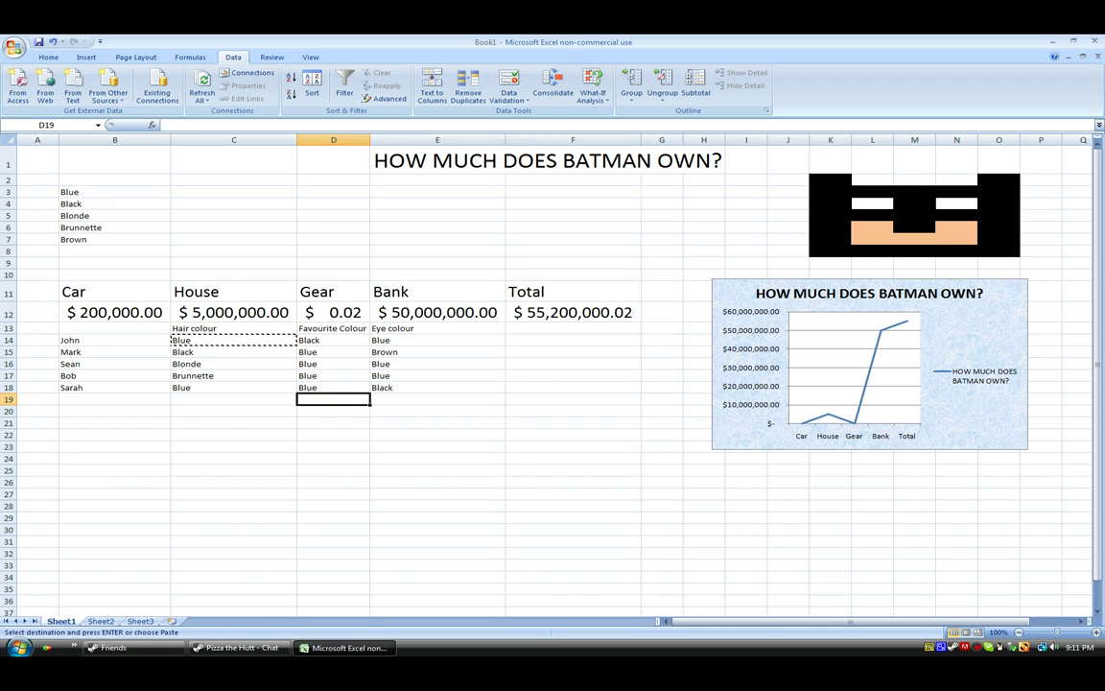
pyautogui.press('Up')
pyautogui.click(234, 340)
pyautogui.click(333, 340)
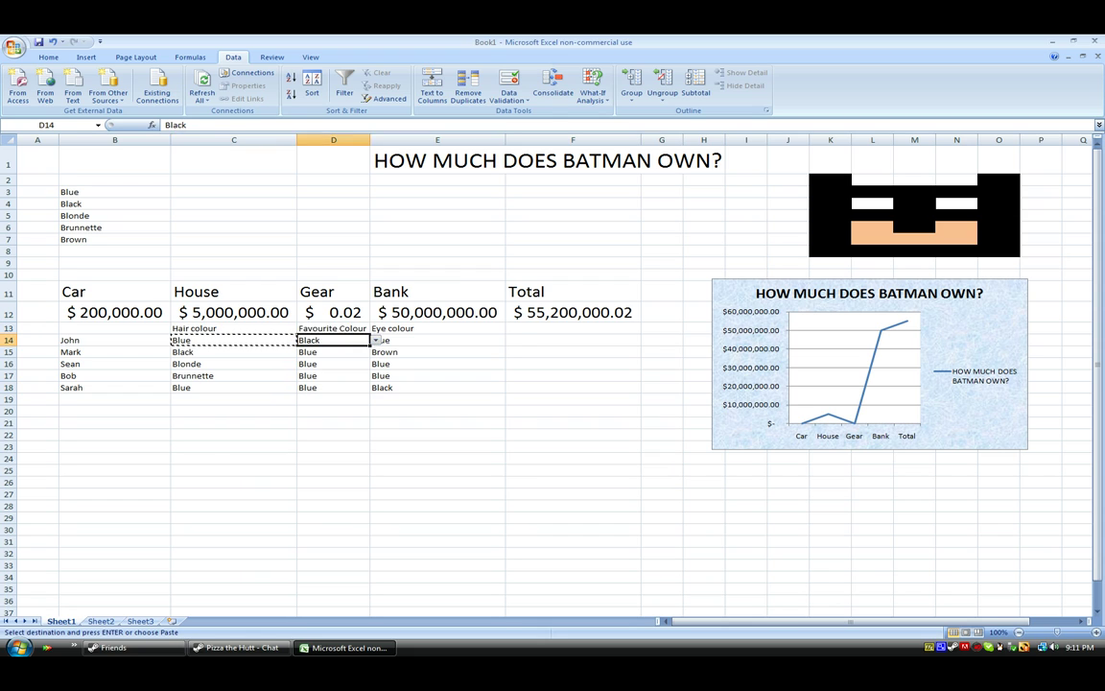
pyautogui.click(438, 341)
pyautogui.click(333, 352)
pyautogui.click(438, 352)
pyautogui.click(333, 363)
pyautogui.press('Left')
pyautogui.press('Up')
pyautogui.press('Down')
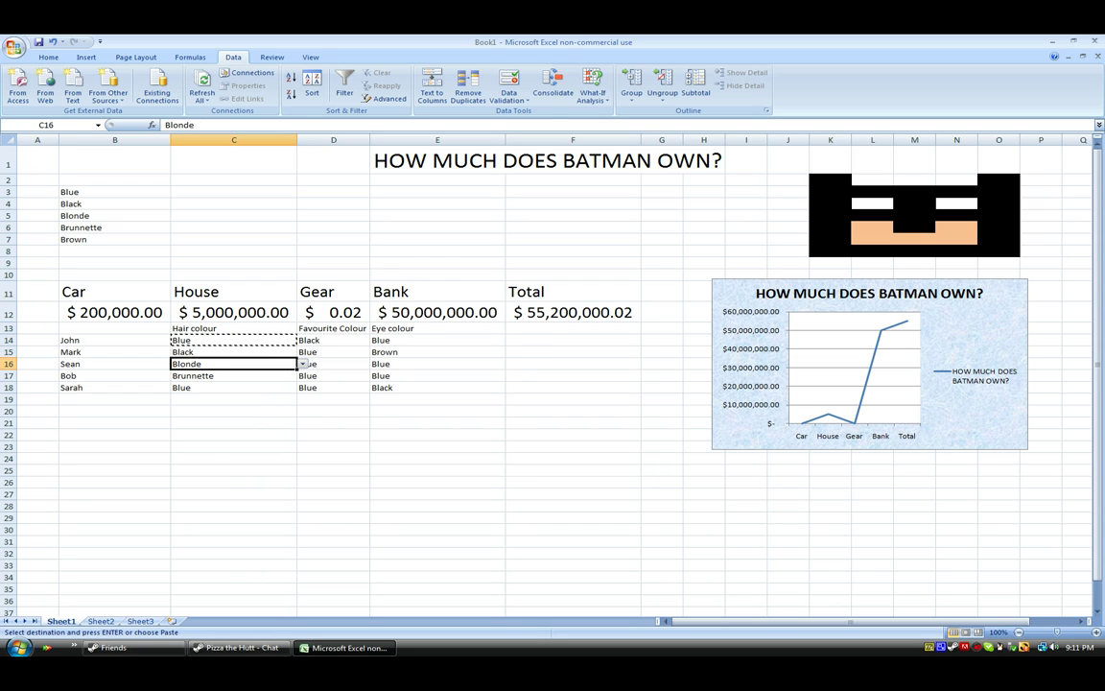
pyautogui.press('Right')
pyautogui.press('Down')
pyautogui.press('Down')
pyautogui.press('Right')
pyautogui.press('Down')
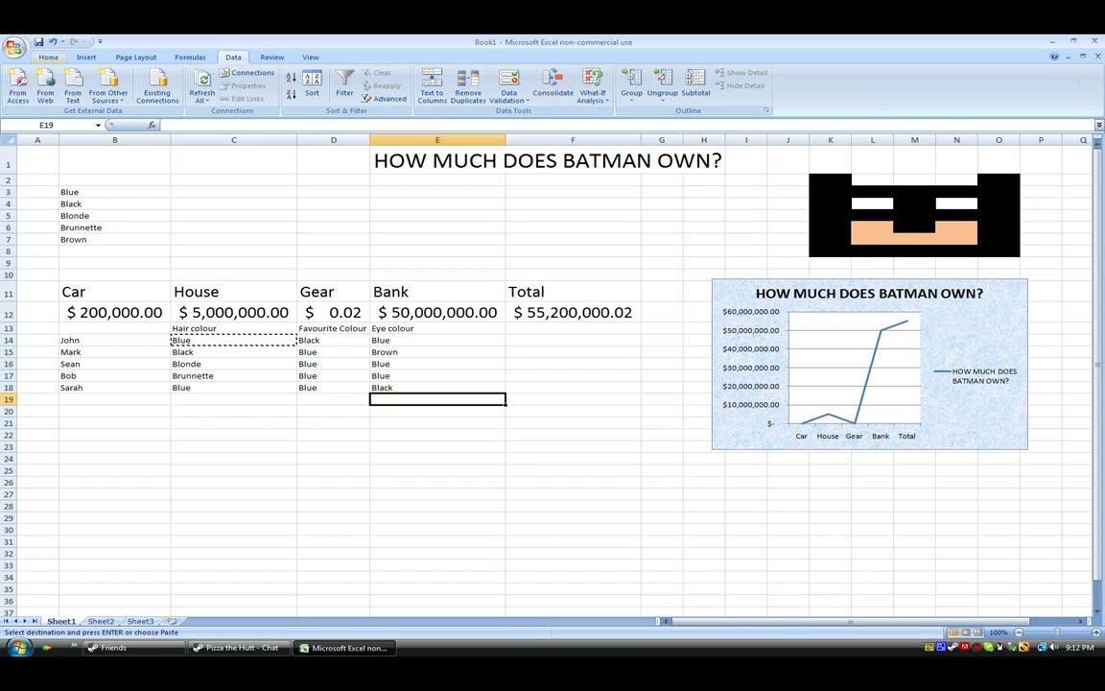
pyautogui.click(48, 57)
pyautogui.click(438, 423)
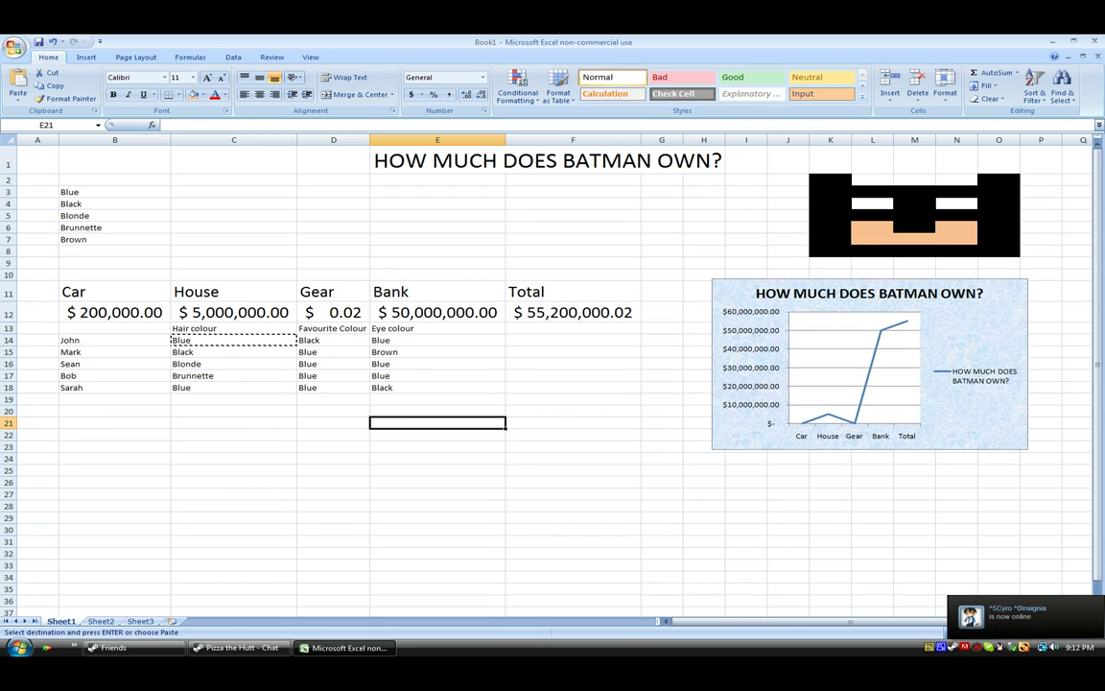
pyautogui.press('Left')
pyautogui.press('Up')
pyautogui.press('Left')
pyautogui.press('Up')
pyautogui.press('Right')
pyautogui.press('Right')
pyautogui.press('Up')
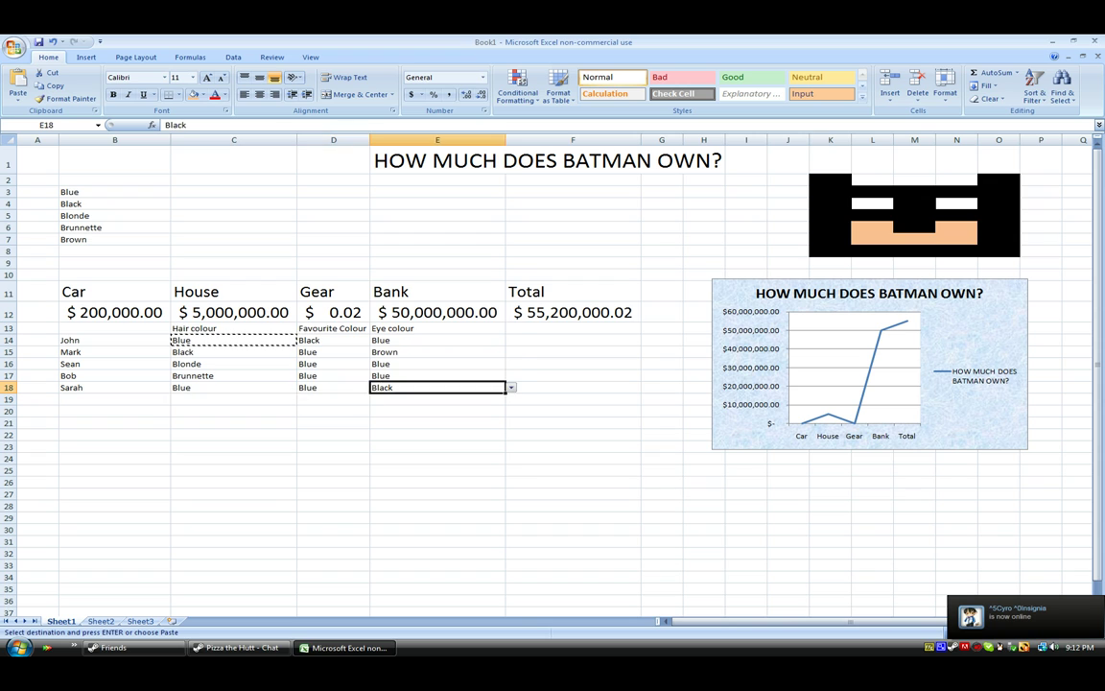